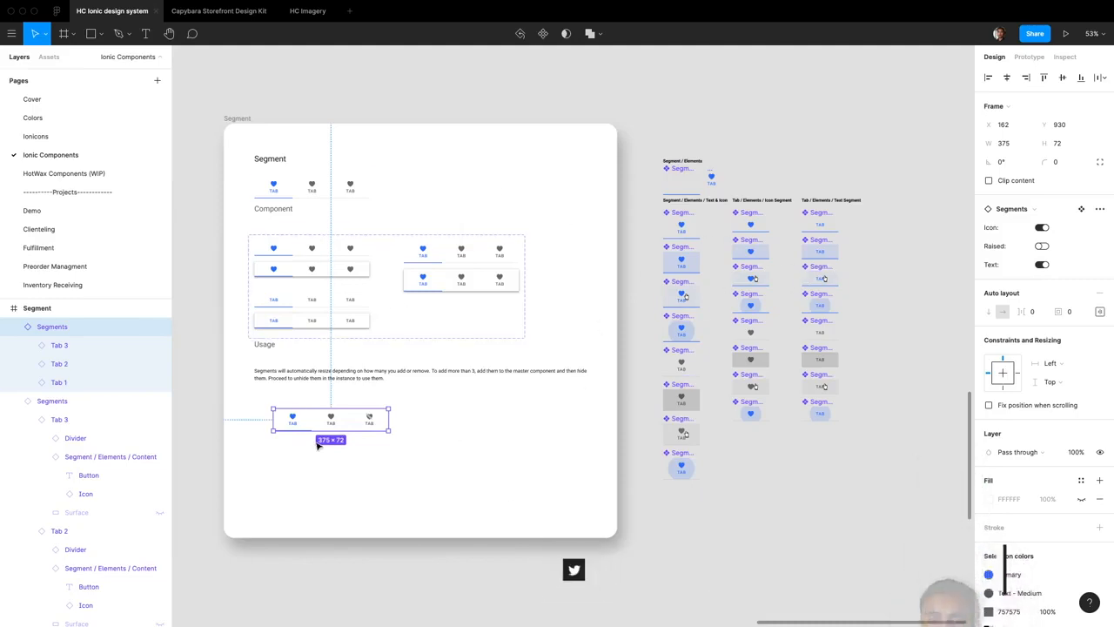
Toggle the Text property of the Segments instance below the usage note off and back on
{"action": "scroll", "coordinate": [318, 431], "scroll_direction": "up", "scroll_amount": 5}
{"action": "scroll", "coordinate": [326, 420], "scroll_direction": "up", "scroll_amount": 2}
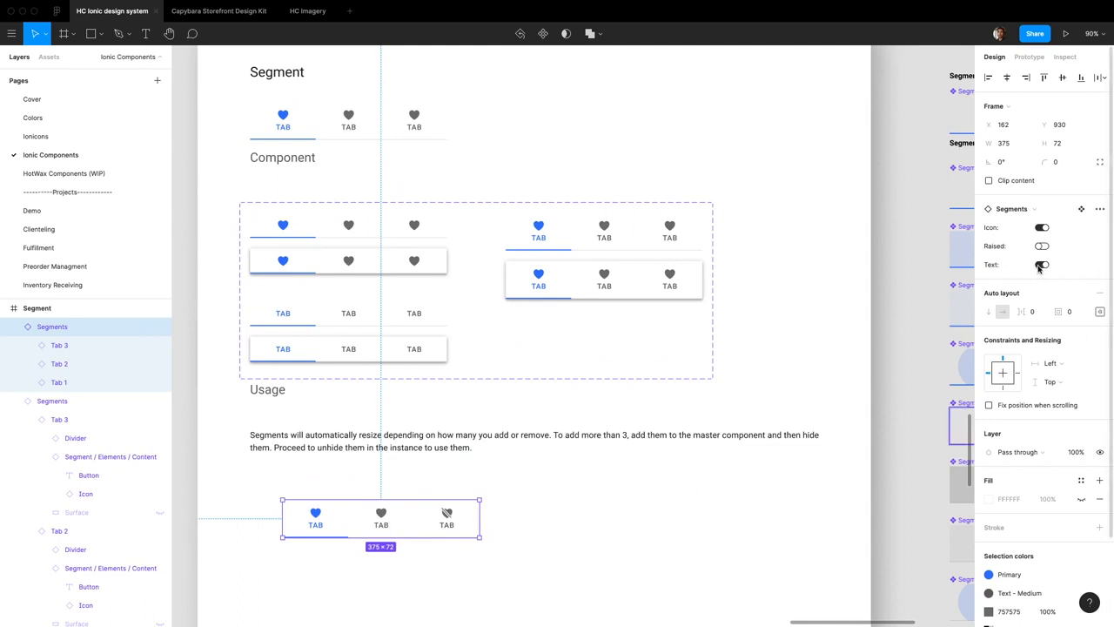
{"action": "left_click", "coordinate": [1039, 266]}
{"action": "left_click", "coordinate": [1039, 266]}
{"action": "left_click", "coordinate": [1039, 266]}
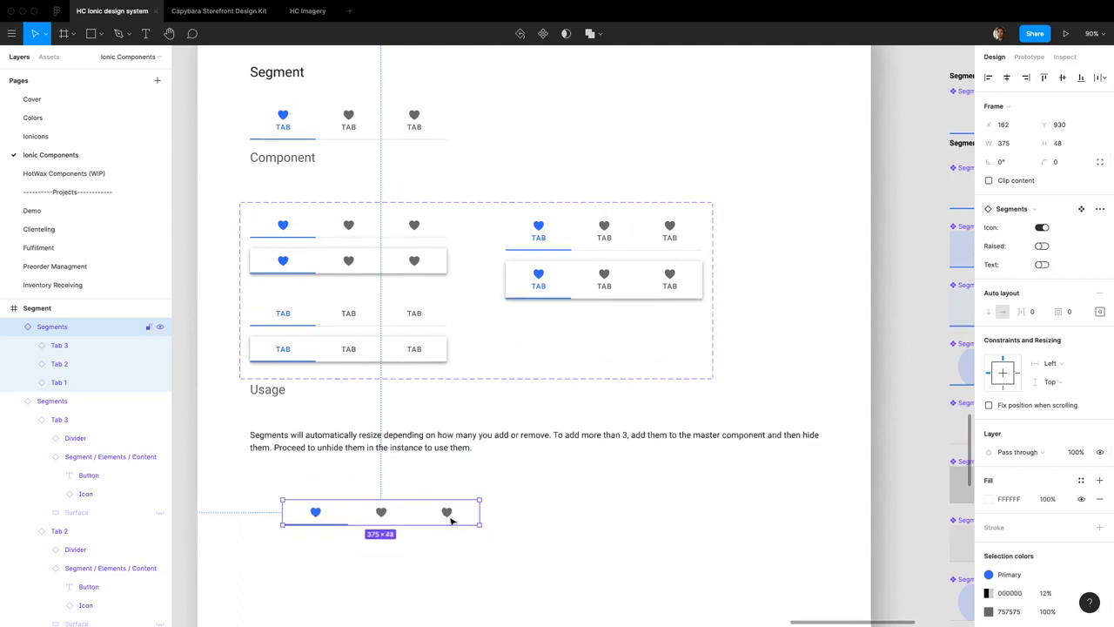
{"action": "left_click", "coordinate": [1047, 270]}
{"action": "left_click", "coordinate": [1047, 269]}
{"action": "left_click", "coordinate": [1042, 265]}
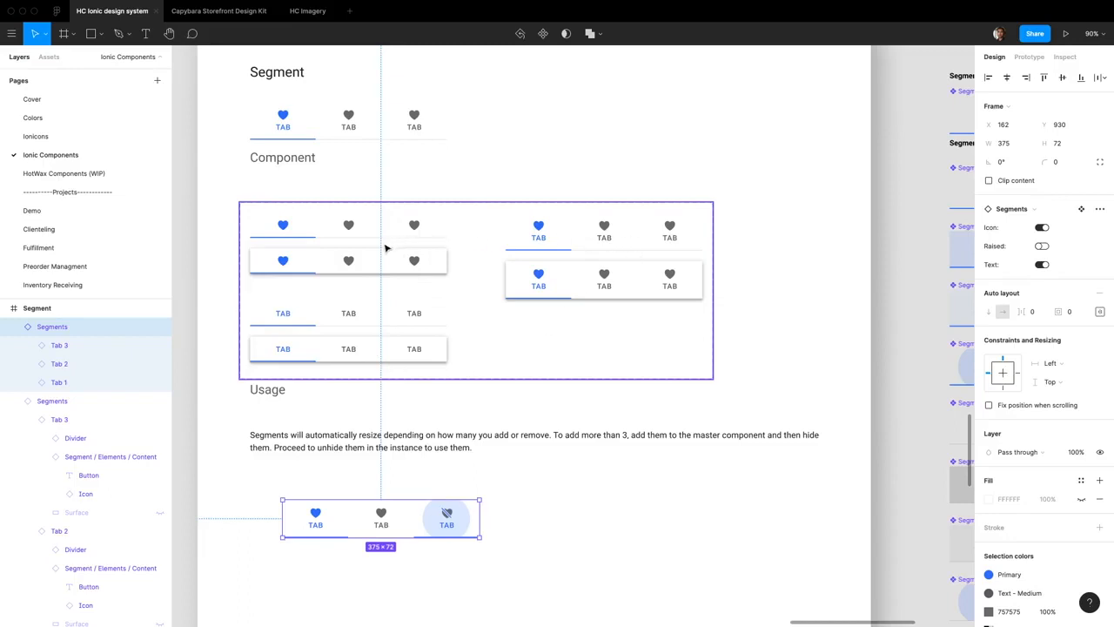
Examine the Segments component under the Segment heading and the segment element components beside the frame
{"action": "left_click", "coordinate": [349, 120]}
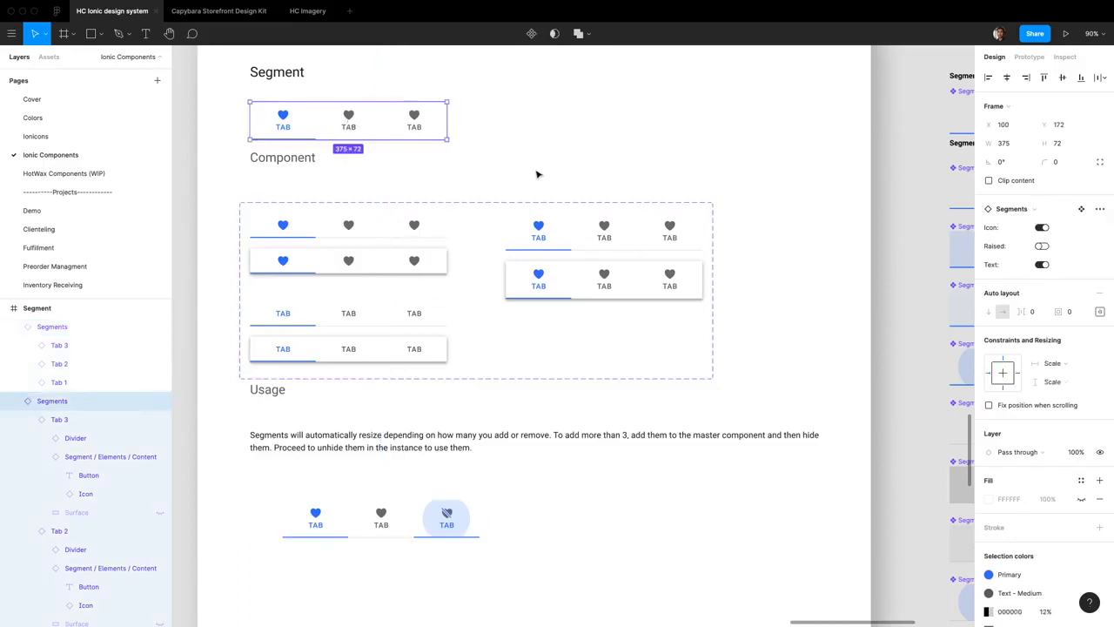
{"action": "scroll", "coordinate": [559, 171], "scroll_direction": "down", "scroll_amount": 3}
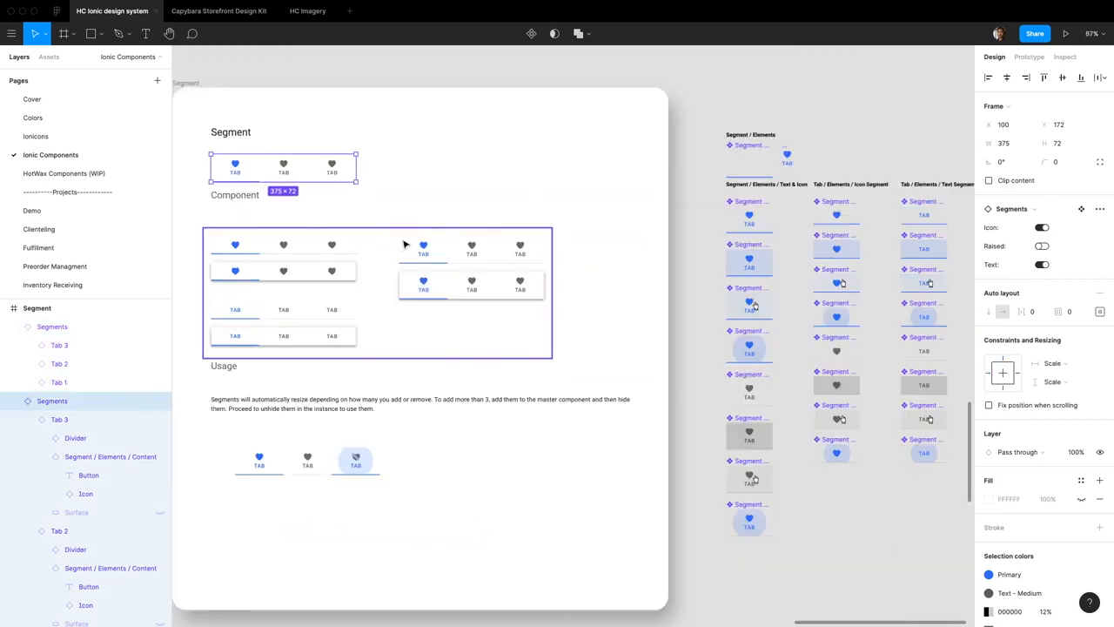
{"action": "scroll", "coordinate": [599, 138], "scroll_direction": "up", "scroll_amount": 5}
{"action": "scroll", "coordinate": [513, 148], "scroll_direction": "down", "scroll_amount": 5}
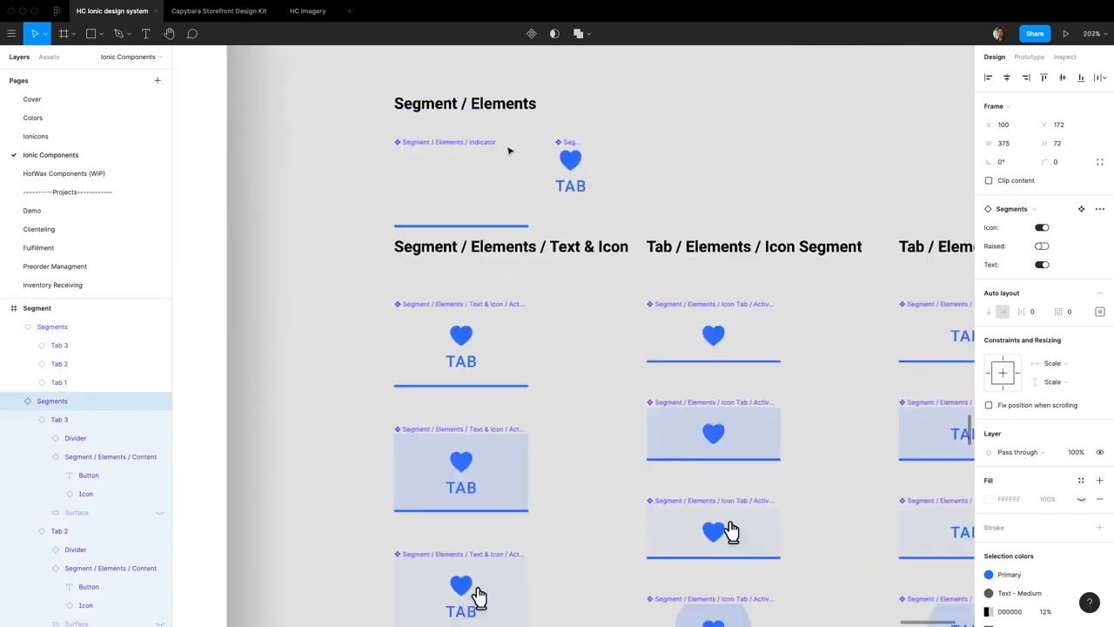
{"action": "scroll", "coordinate": [304, 208], "scroll_direction": "down", "scroll_amount": 4}
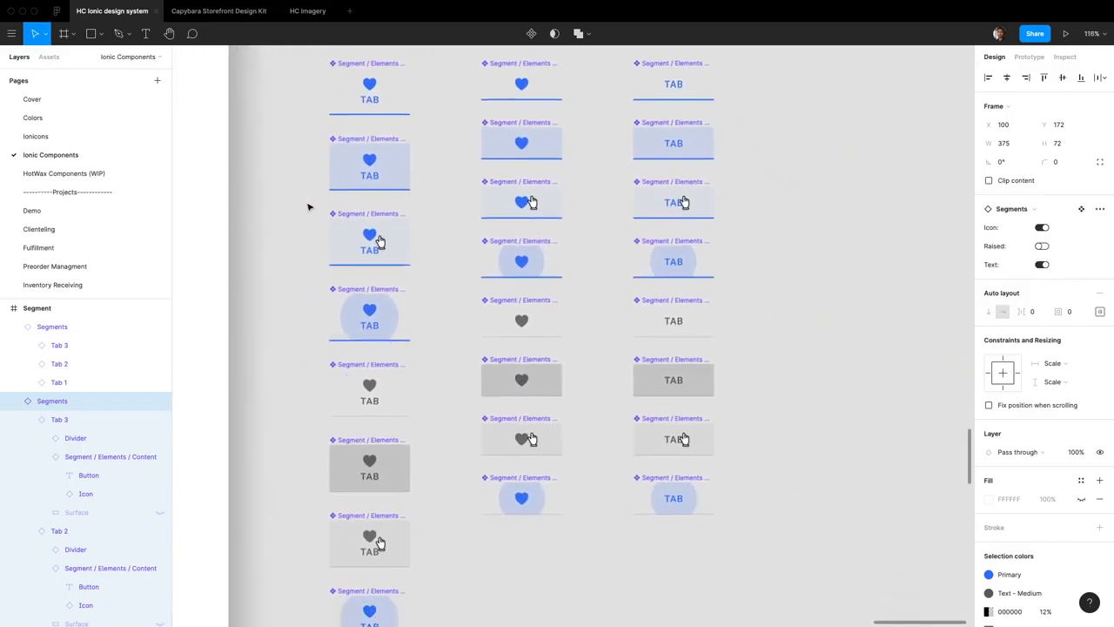
{"action": "scroll", "coordinate": [513, 224], "scroll_direction": "down", "scroll_amount": 3}
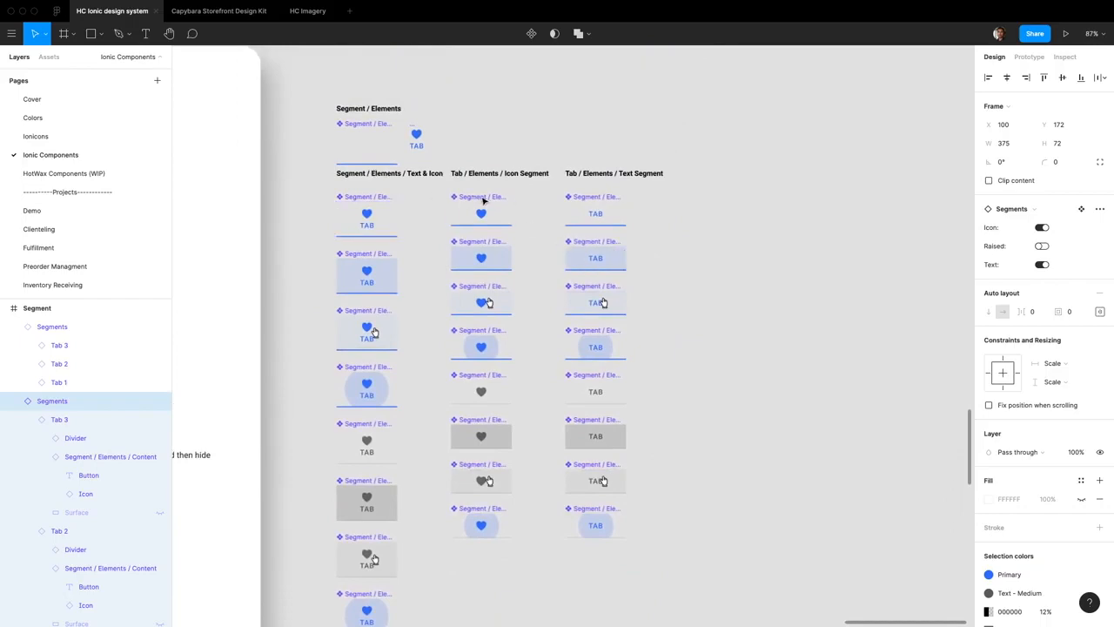
{"action": "scroll", "coordinate": [372, 127], "scroll_direction": "up", "scroll_amount": 5}
Inspect the Indicator and Content elements and the layers of the active Text Tab components
{"action": "left_click", "coordinate": [394, 139]}
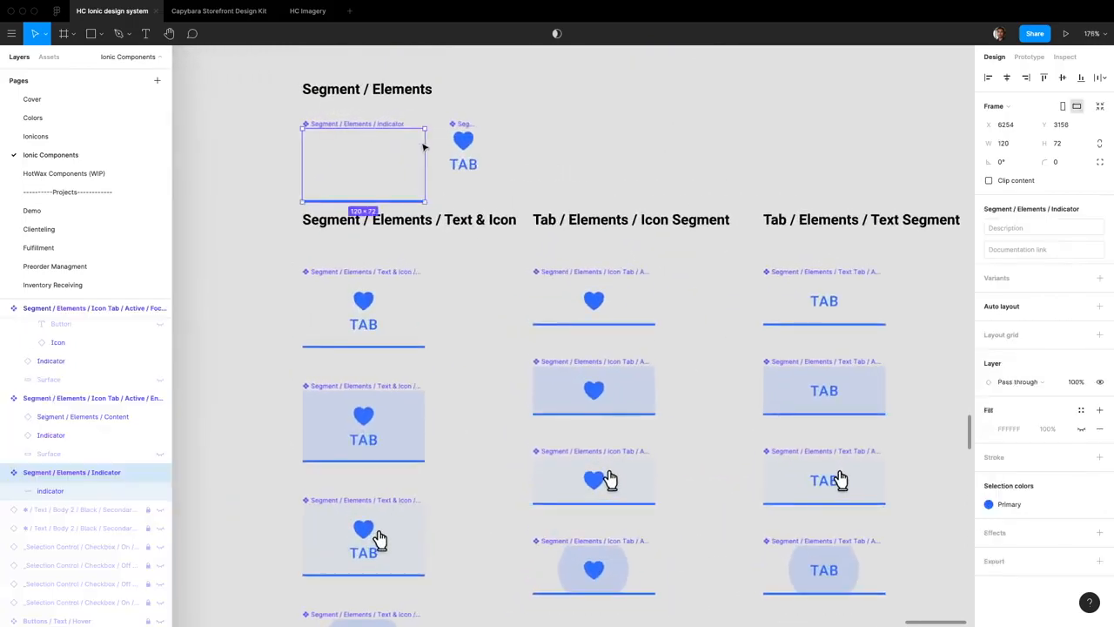
{"action": "left_click", "coordinate": [458, 156]}
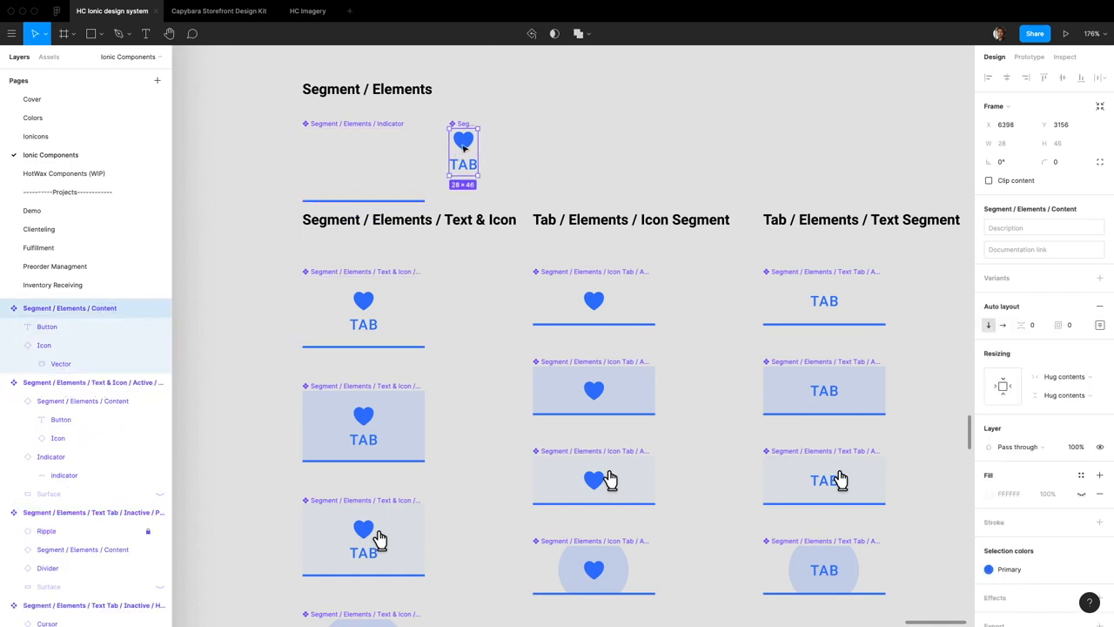
{"action": "scroll", "coordinate": [435, 349], "scroll_direction": "down", "scroll_amount": 5}
{"action": "scroll", "coordinate": [436, 349], "scroll_direction": "right", "scroll_amount": 2}
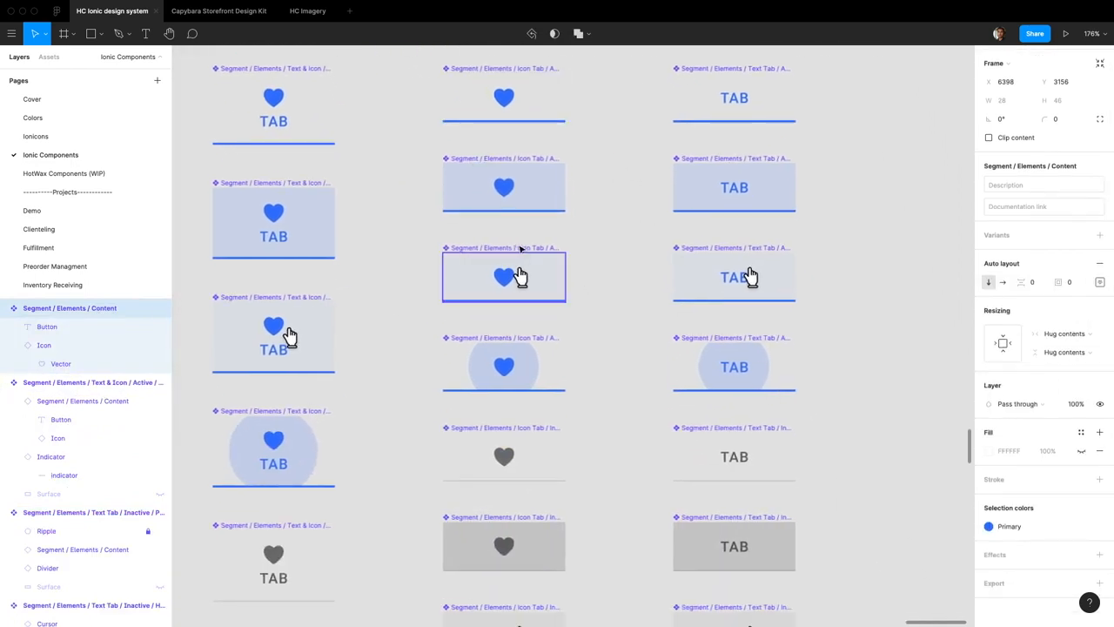
{"action": "scroll", "coordinate": [609, 218], "scroll_direction": "up", "scroll_amount": 1}
{"action": "left_click", "coordinate": [747, 204]}
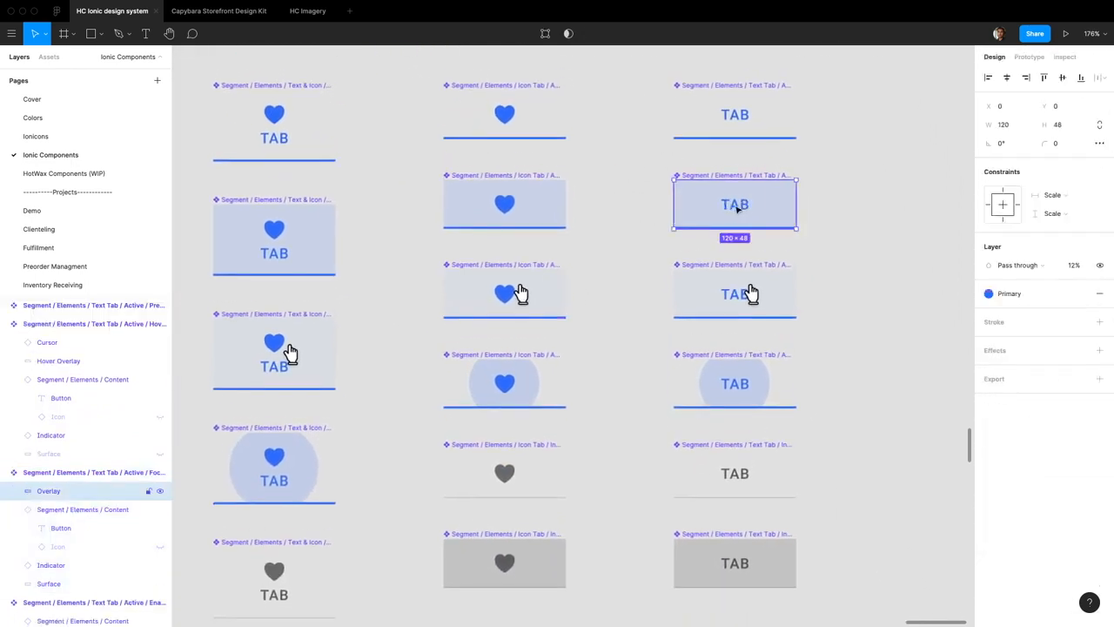
{"action": "left_click", "coordinate": [734, 114], "text": "super"}
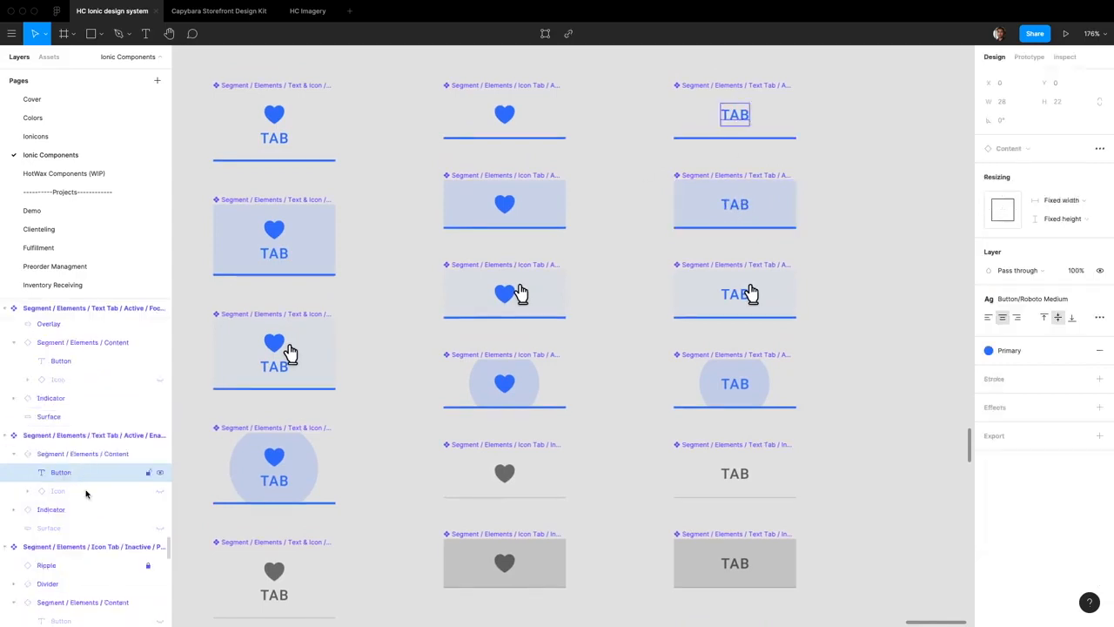
{"action": "left_click", "coordinate": [688, 218]}
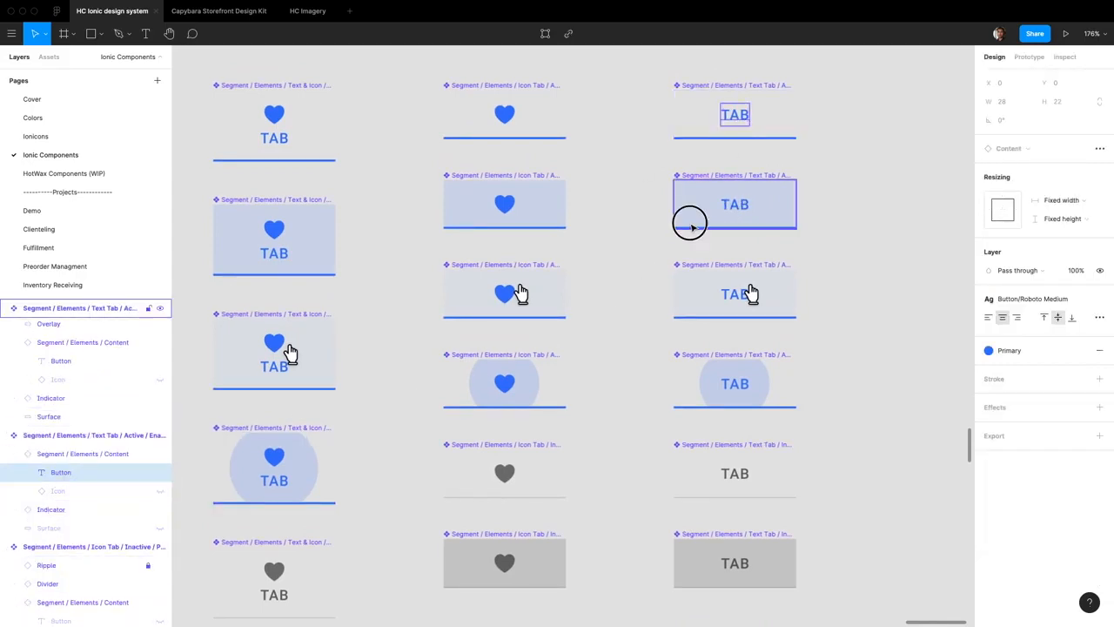
{"action": "scroll", "coordinate": [691, 228], "scroll_direction": "up", "scroll_amount": 2}
{"action": "scroll", "coordinate": [692, 228], "scroll_direction": "left", "scroll_amount": 1}
{"action": "scroll", "coordinate": [662, 237], "scroll_direction": "up", "scroll_amount": 3}
{"action": "scroll", "coordinate": [662, 237], "scroll_direction": "left", "scroll_amount": 1}
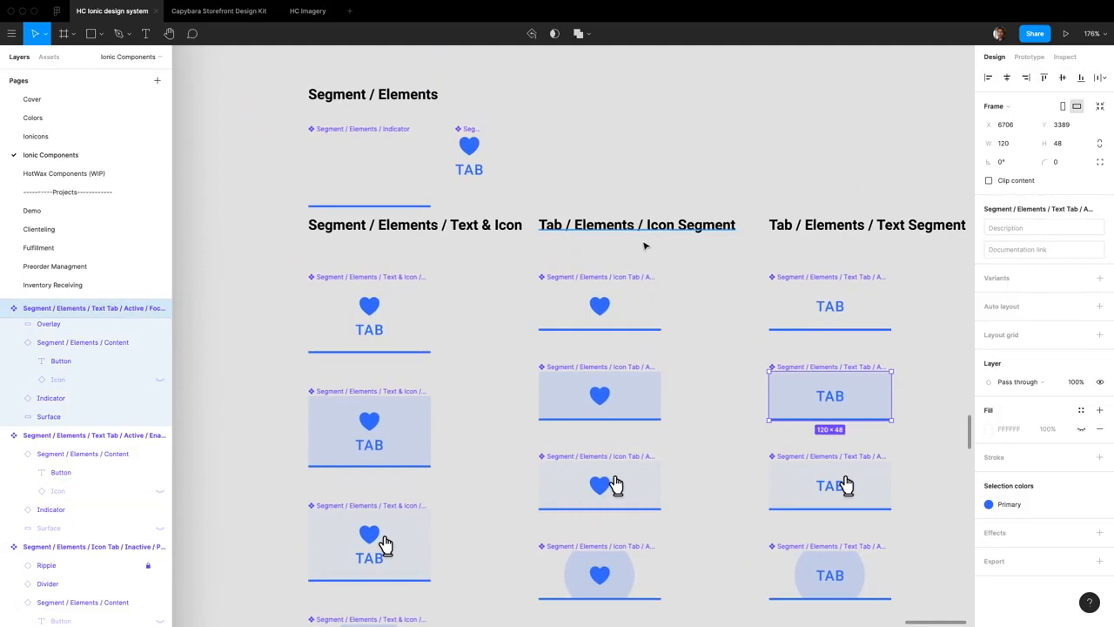
Compare the active and inactive variants of the Text & Icon, Icon and Text segment components
{"action": "scroll", "coordinate": [636, 264], "scroll_direction": "down", "scroll_amount": 10}
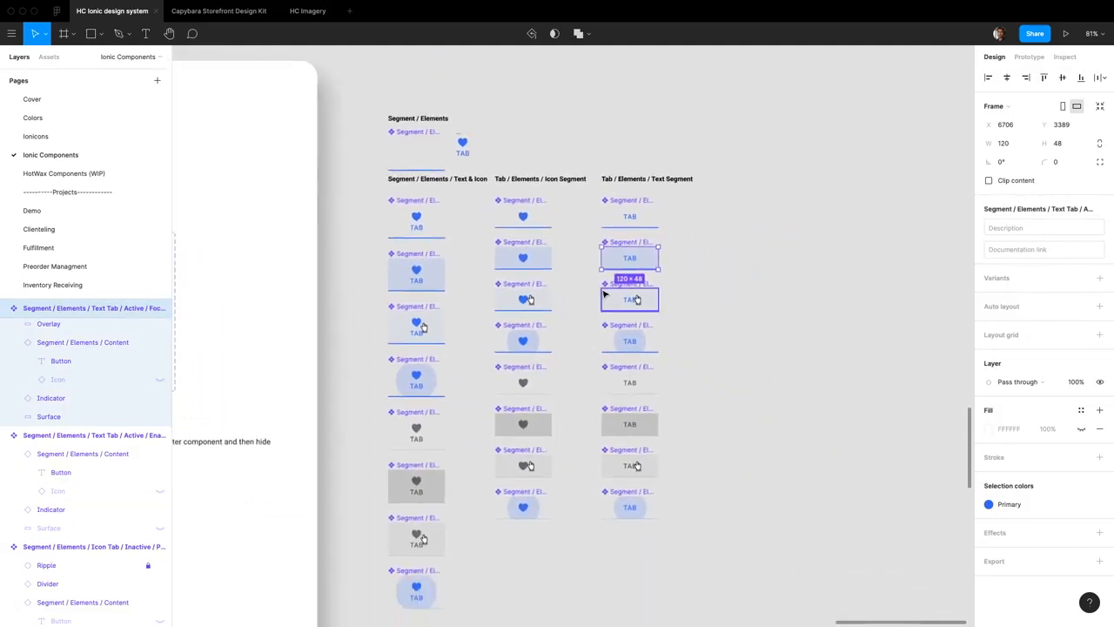
{"action": "scroll", "coordinate": [605, 294], "scroll_direction": "down", "scroll_amount": 1}
{"action": "scroll", "coordinate": [605, 294], "scroll_direction": "right", "scroll_amount": 1}
{"action": "left_click", "coordinate": [396, 261]}
{"action": "left_click", "coordinate": [396, 356]}
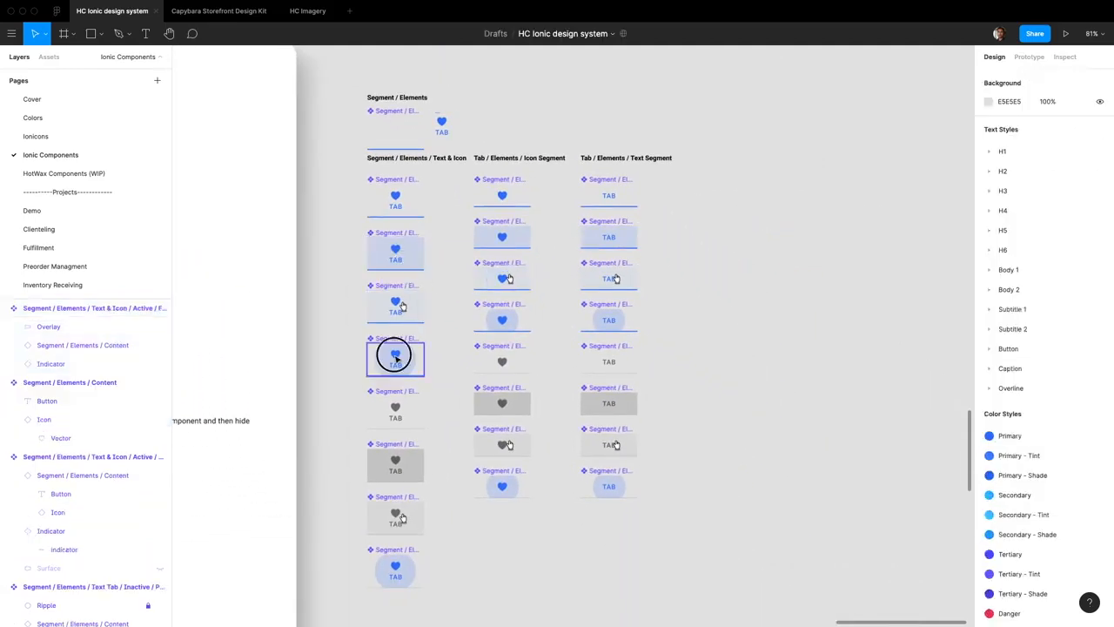
{"action": "left_click", "coordinate": [396, 407]}
{"action": "left_click", "coordinate": [396, 203]}
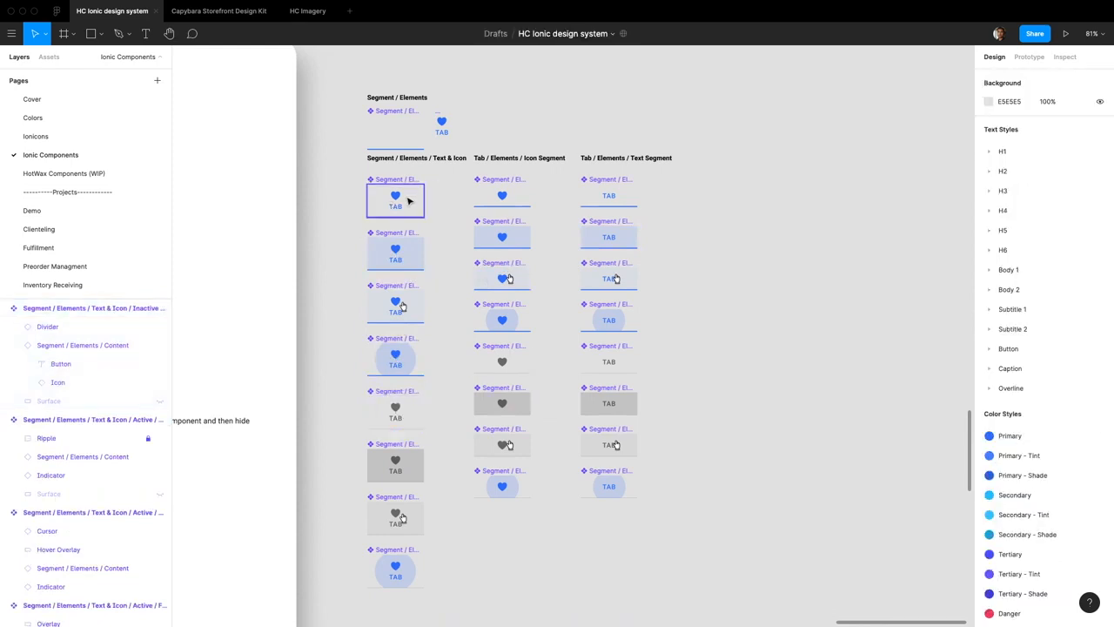
{"action": "left_click", "coordinate": [406, 200]}
{"action": "left_click", "coordinate": [505, 193]}
{"action": "left_click", "coordinate": [625, 190]}
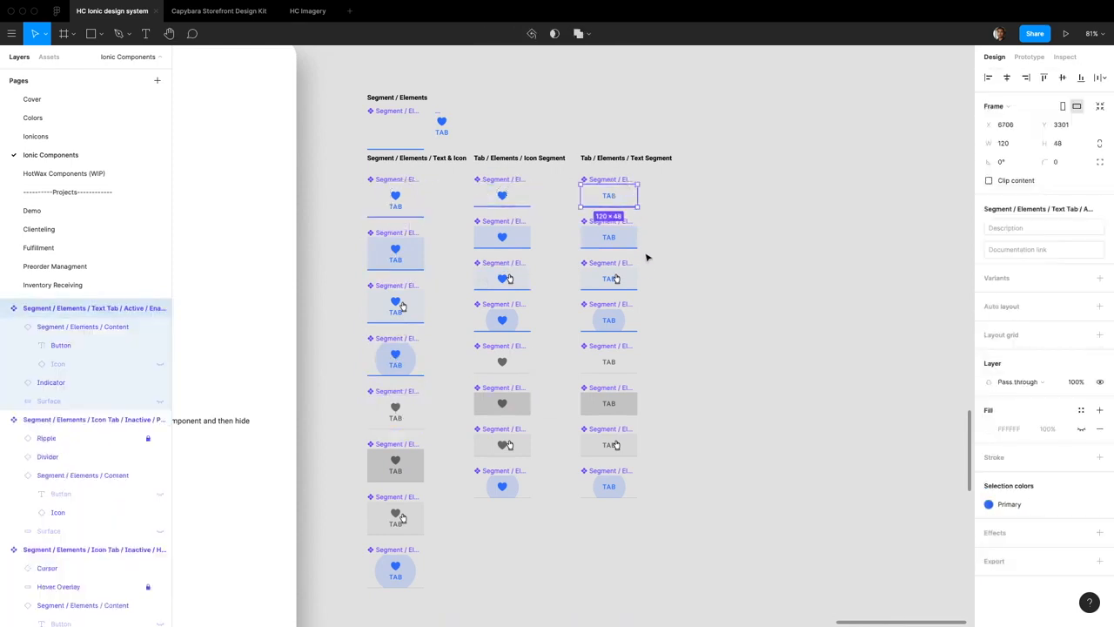
{"action": "left_click", "coordinate": [398, 421]}
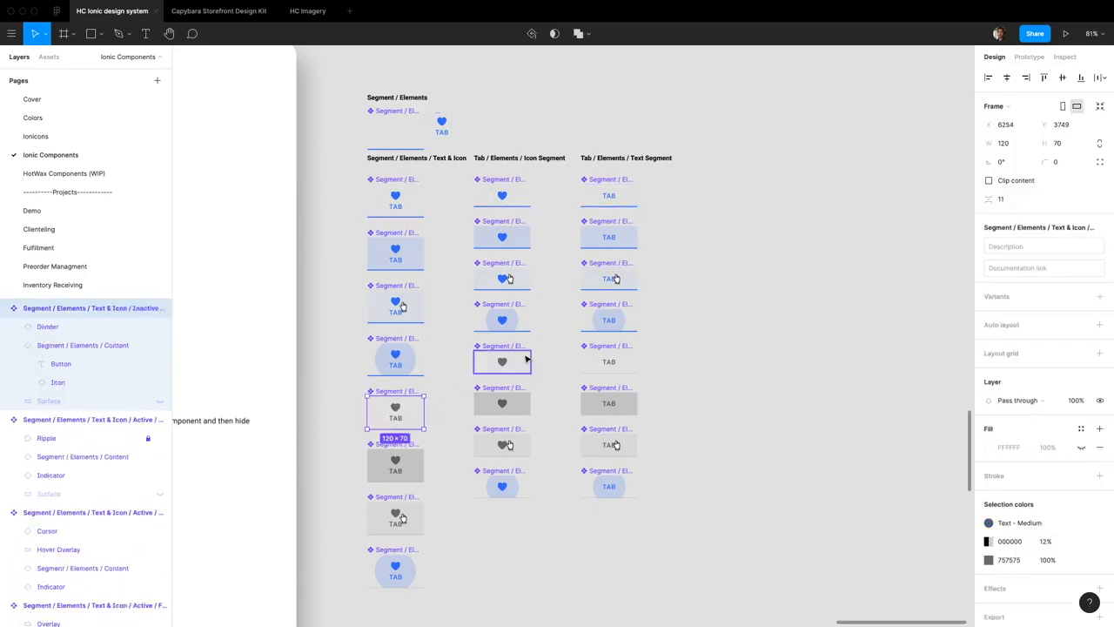
{"action": "left_click", "coordinate": [525, 358]}
{"action": "left_click", "coordinate": [628, 358]}
Move the focused, hover and pressed variants of all three segment types away from the enabled ones
{"action": "left_click", "coordinate": [423, 499]}
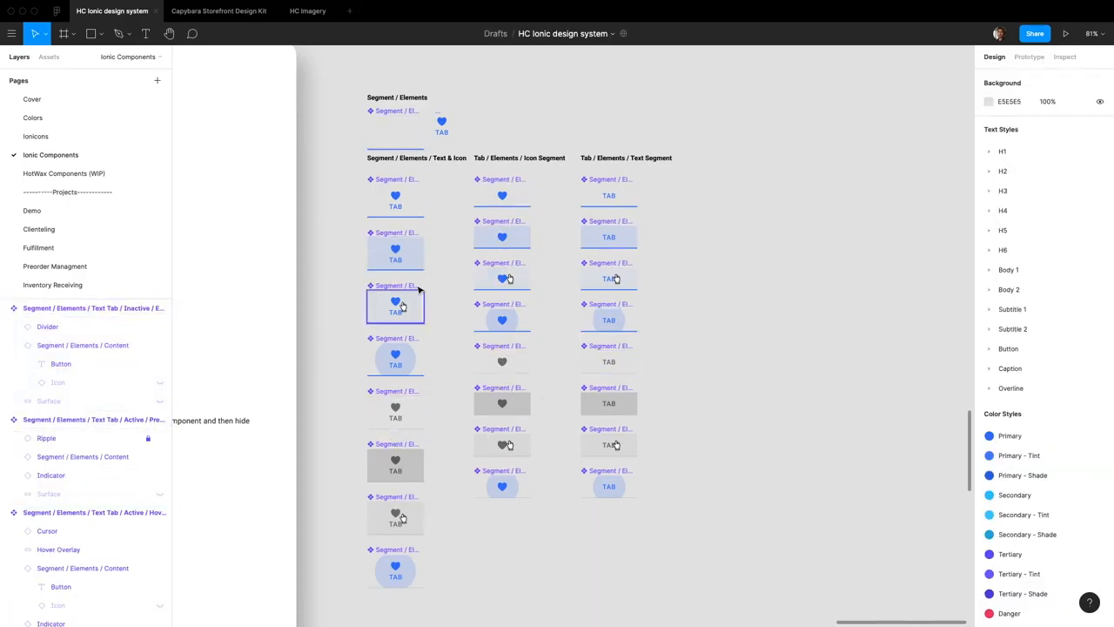
{"action": "left_click_drag", "start_coordinate": [361, 218], "coordinate": [631, 372]}
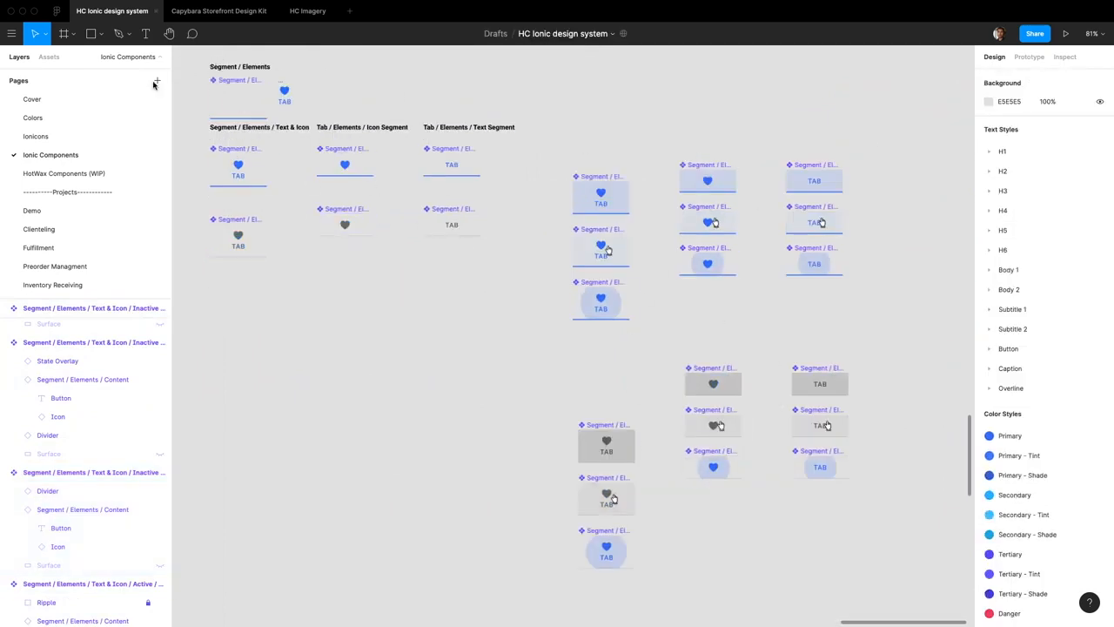
Switch to the Material Components (Backup) file and examine its pages and the master fixed and scrollable tab components
{"action": "left_click", "coordinate": [56, 11]}
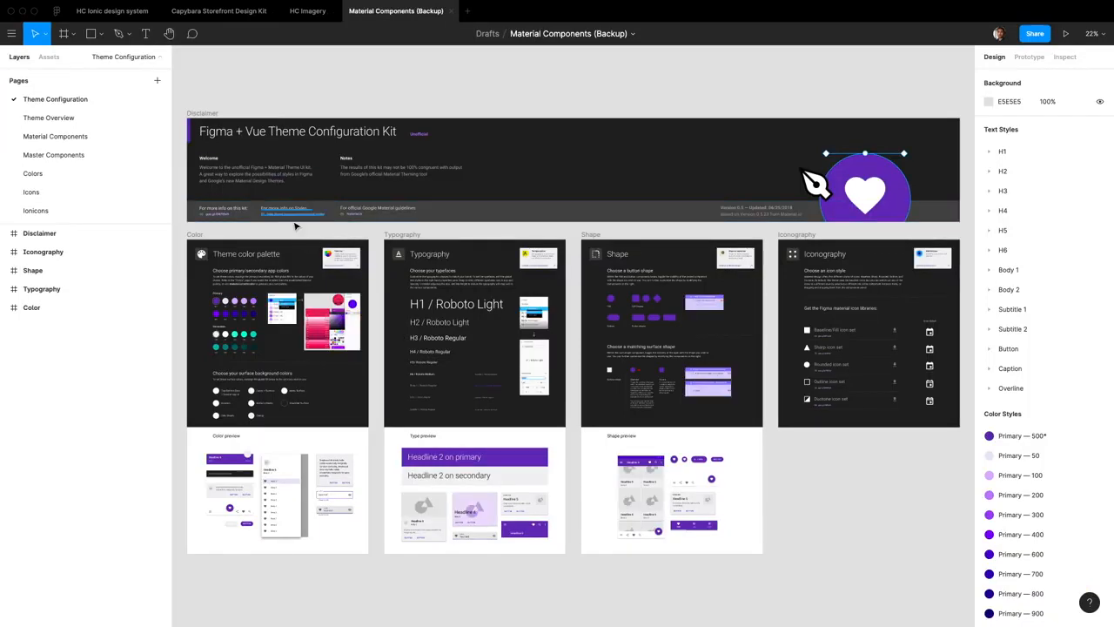
{"action": "left_click", "coordinate": [93, 132]}
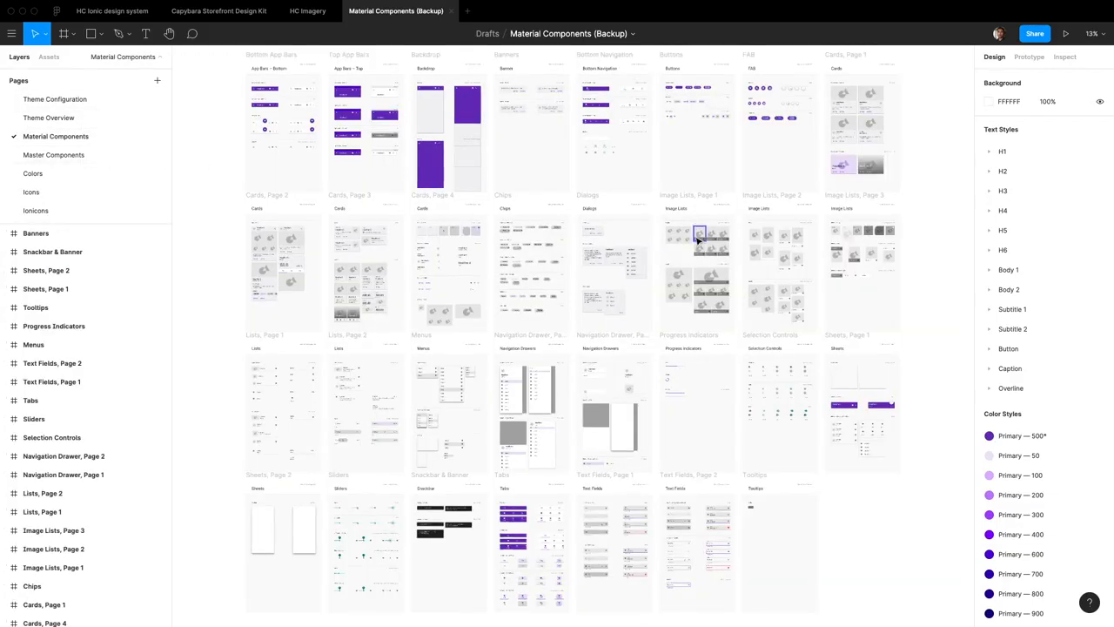
{"action": "left_click", "coordinate": [65, 118]}
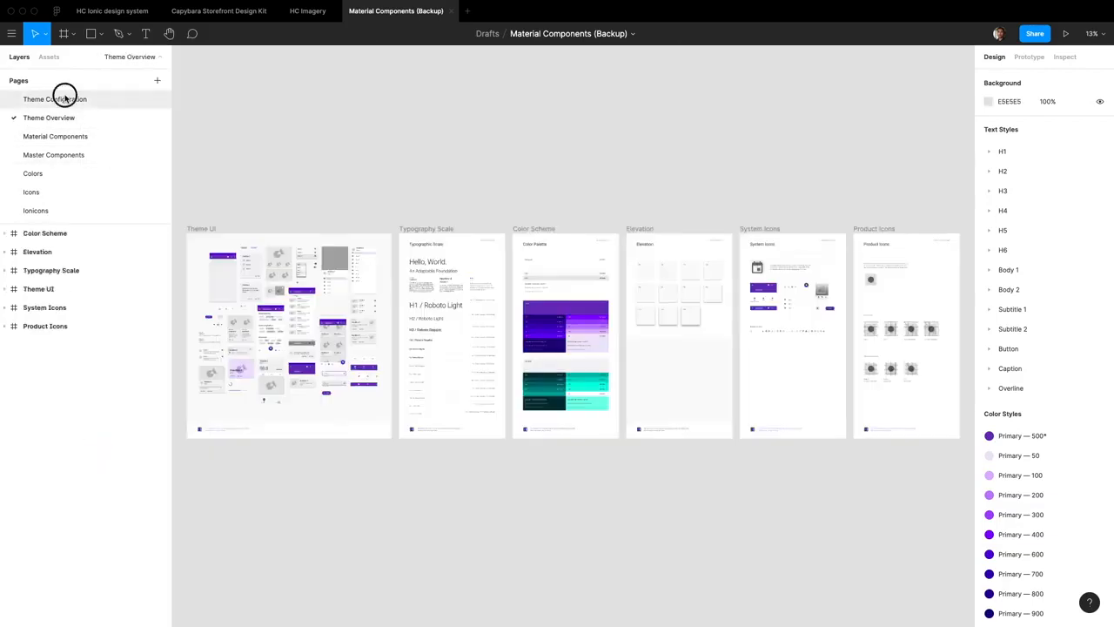
{"action": "left_click", "coordinate": [61, 98]}
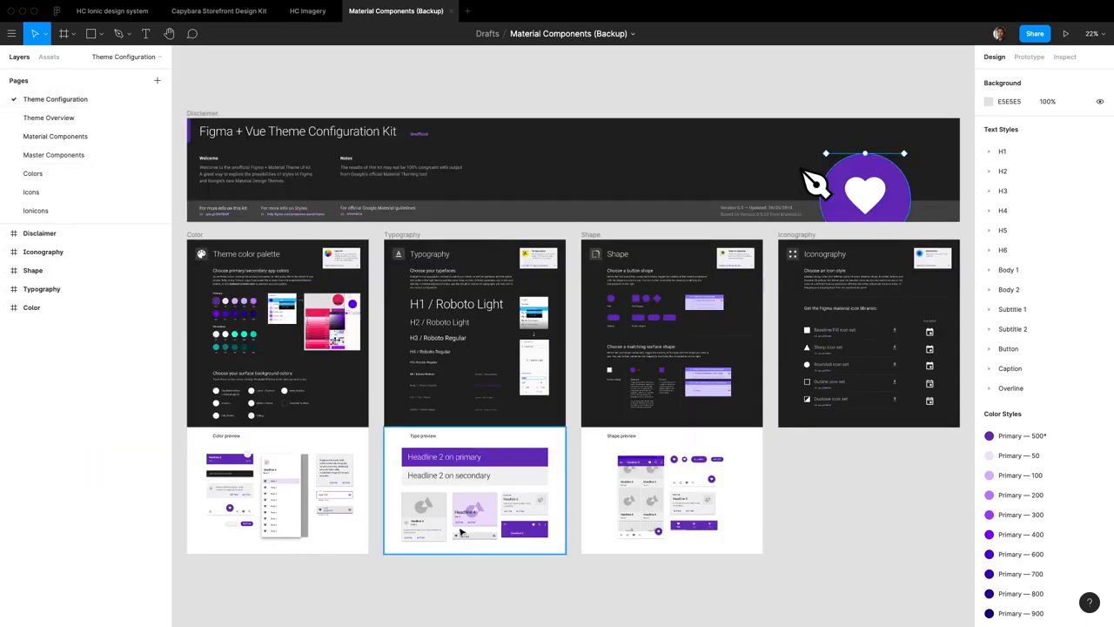
{"action": "scroll", "coordinate": [419, 537], "scroll_direction": "up", "scroll_amount": 5}
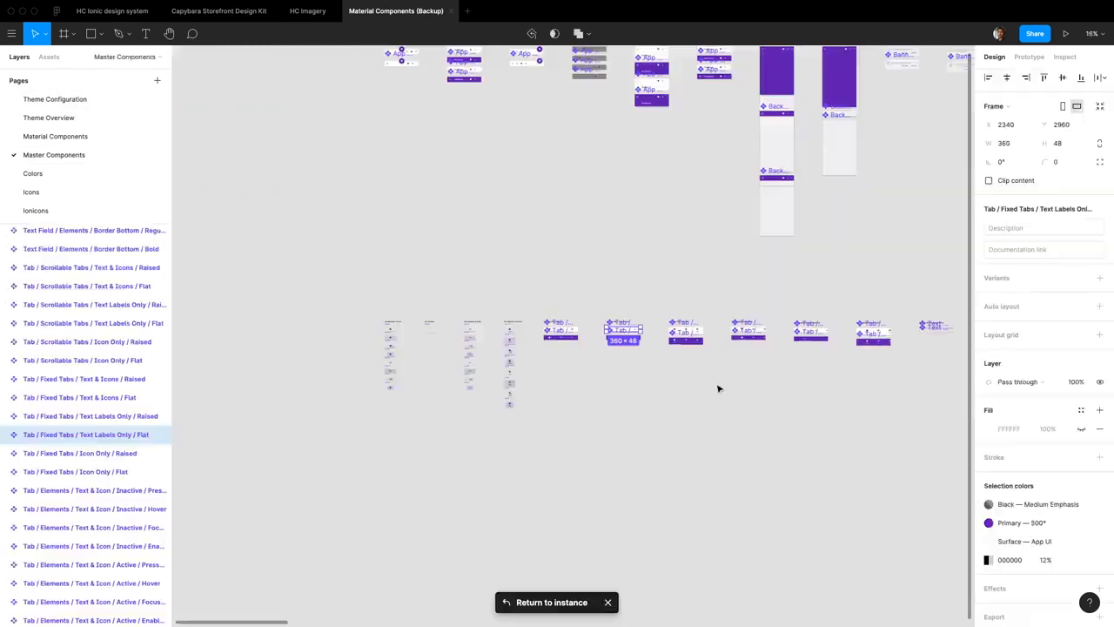
{"action": "scroll", "coordinate": [812, 354], "scroll_direction": "right", "scroll_amount": 3}
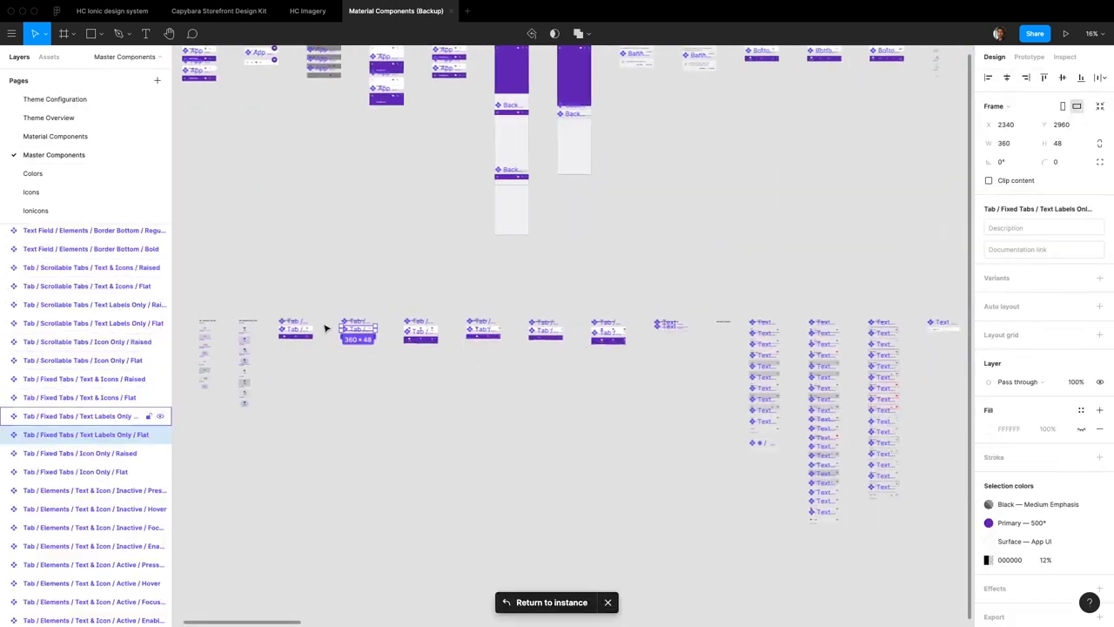
{"action": "scroll", "coordinate": [331, 327], "scroll_direction": "up", "scroll_amount": 5}
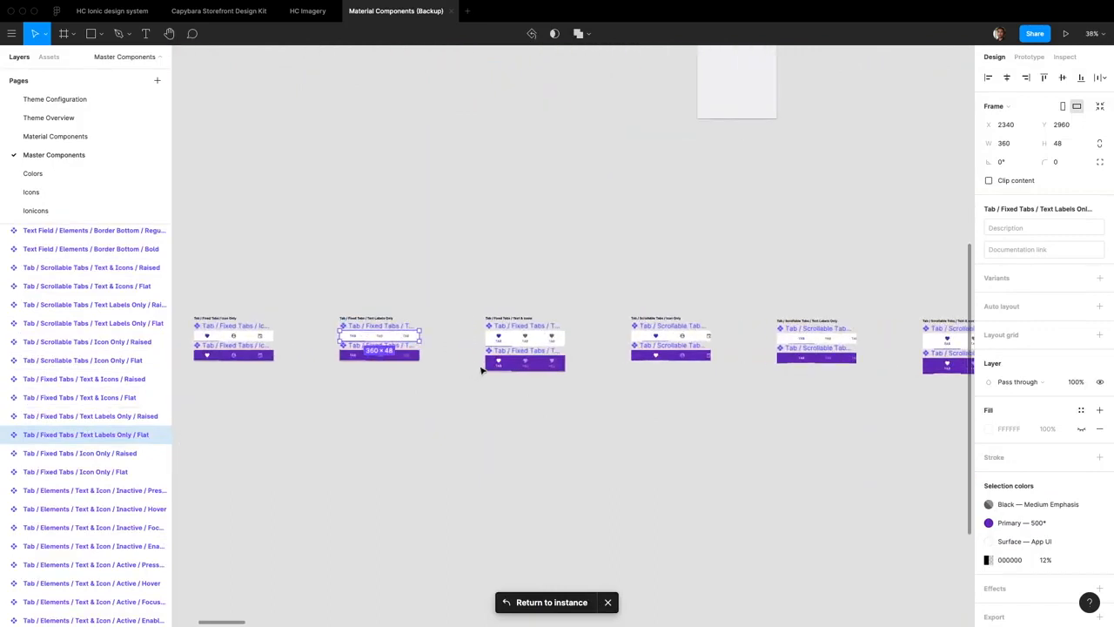
In the HC Ionic design system file, duplicate the active enabled Text & Icon segment and move its main component beside the Content element
{"action": "left_click", "coordinate": [116, 11]}
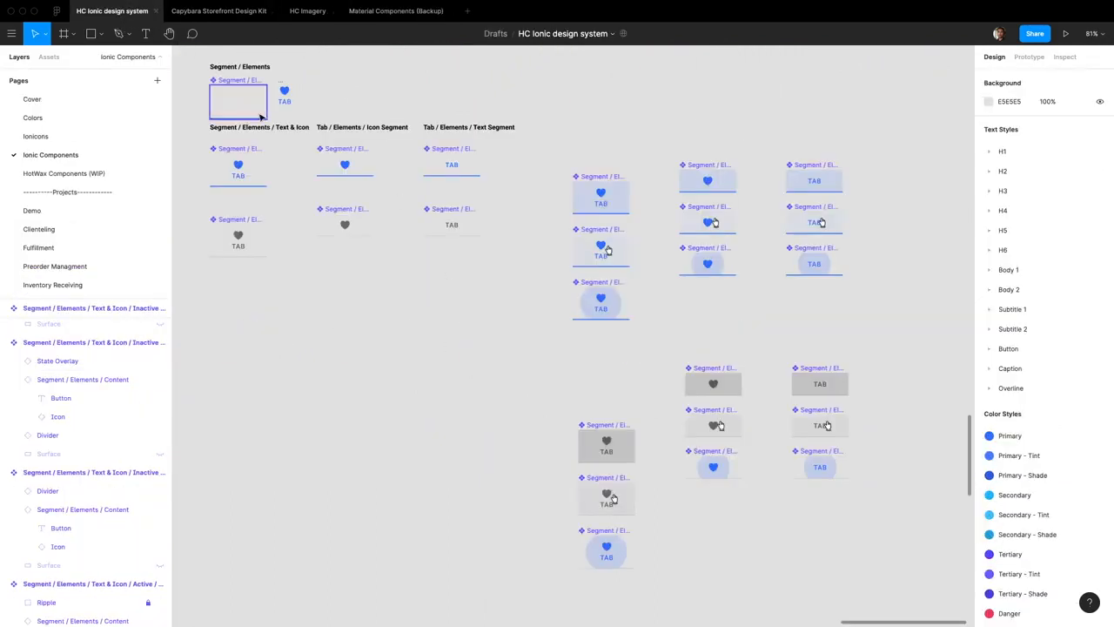
{"action": "scroll", "coordinate": [641, 269], "scroll_direction": "left", "scroll_amount": 4}
{"action": "scroll", "coordinate": [644, 277], "scroll_direction": "down", "scroll_amount": 4}
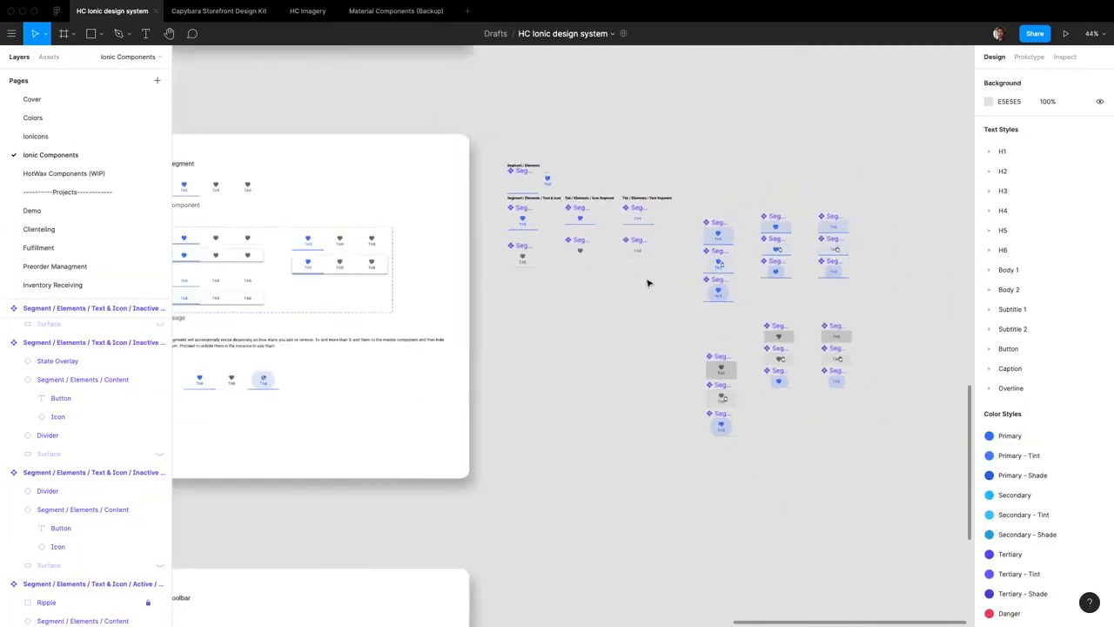
{"action": "scroll", "coordinate": [810, 493], "scroll_direction": "right", "scroll_amount": 3}
{"action": "scroll", "coordinate": [391, 244], "scroll_direction": "up", "scroll_amount": 6}
{"action": "left_click", "coordinate": [331, 273]}
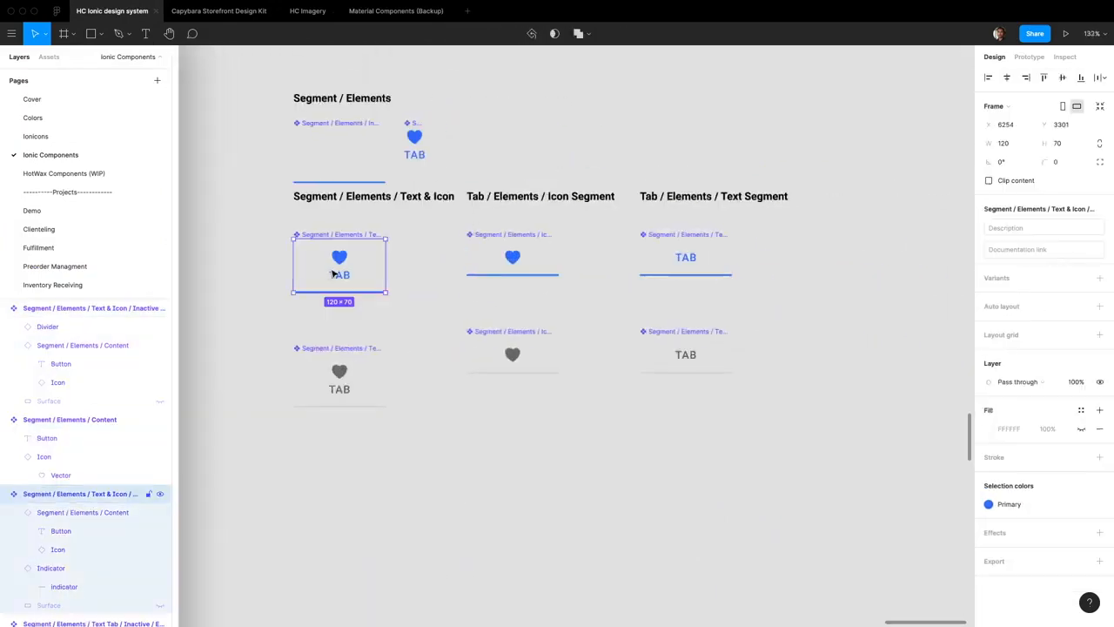
{"action": "key", "text": "ctrl+d"}
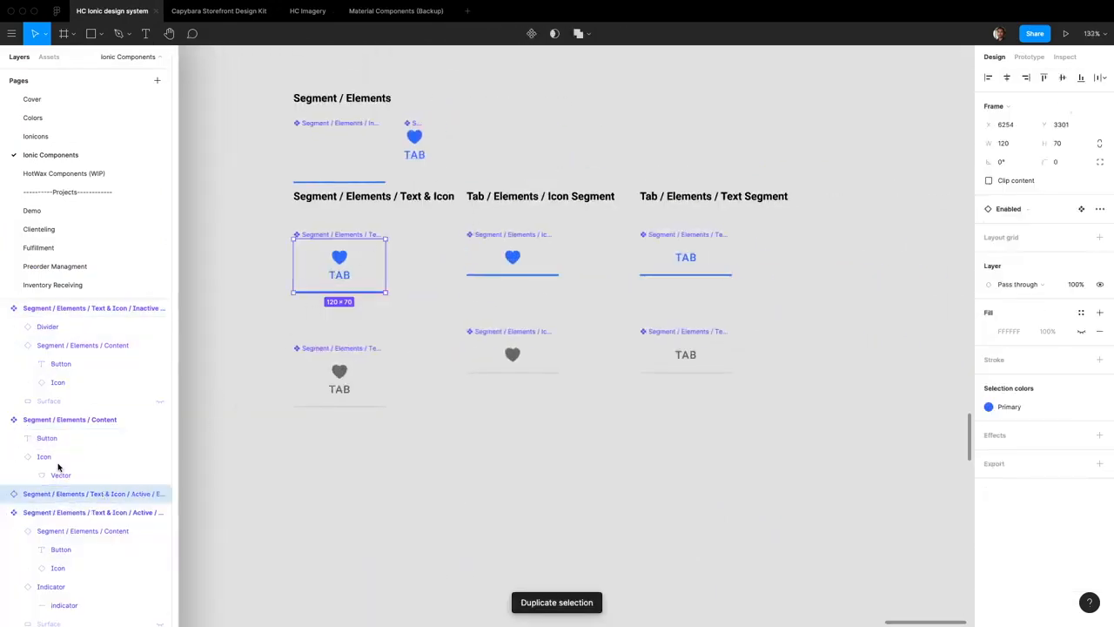
{"action": "left_click", "coordinate": [48, 512]}
{"action": "left_click_drag", "start_coordinate": [340, 234], "coordinate": [545, 113]}
Rename the moved main component as Segment / Elements / Segment
{"action": "left_click", "coordinate": [426, 300]}
{"action": "left_click", "coordinate": [163, 515]}
{"action": "left_click_drag", "start_coordinate": [173, 522], "coordinate": [199, 515]}
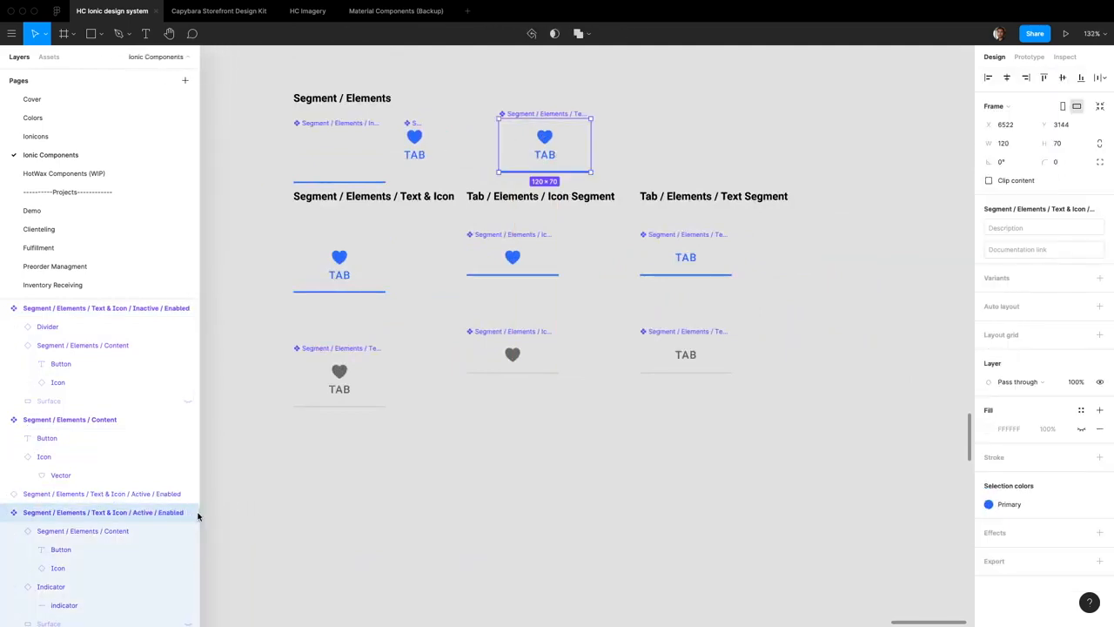
{"action": "double_click", "coordinate": [132, 516]}
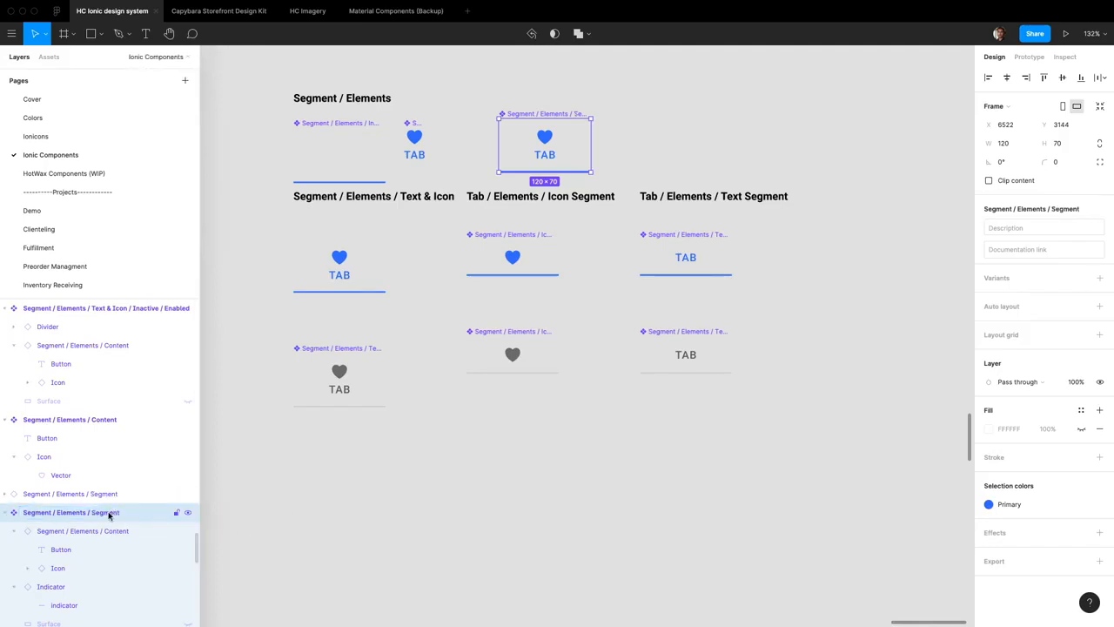
Rename the main component beside the Content element as Segment / Elements / Block
{"action": "double_click", "coordinate": [108, 513]}
{"action": "type", "text": "Segment / Elements / Block"}
{"action": "key", "text": "Return"}
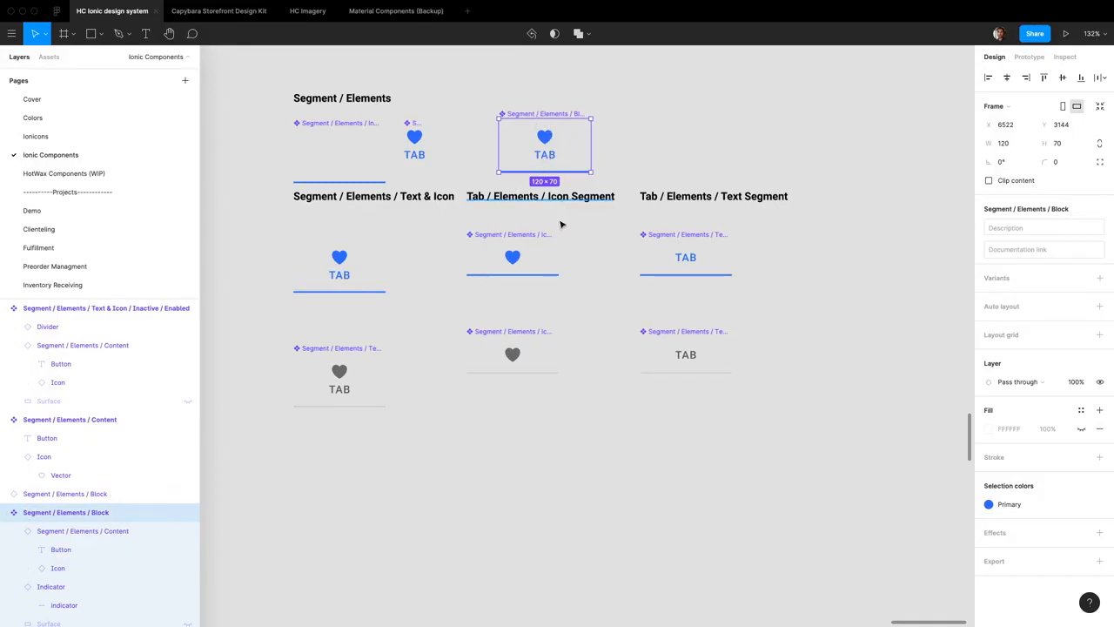
Compare the frame dimensions and layers of the active and inactive segment variants with the Block component and its content
{"action": "left_click", "coordinate": [548, 255]}
{"action": "left_click", "coordinate": [727, 263]}
{"action": "left_click", "coordinate": [527, 370]}
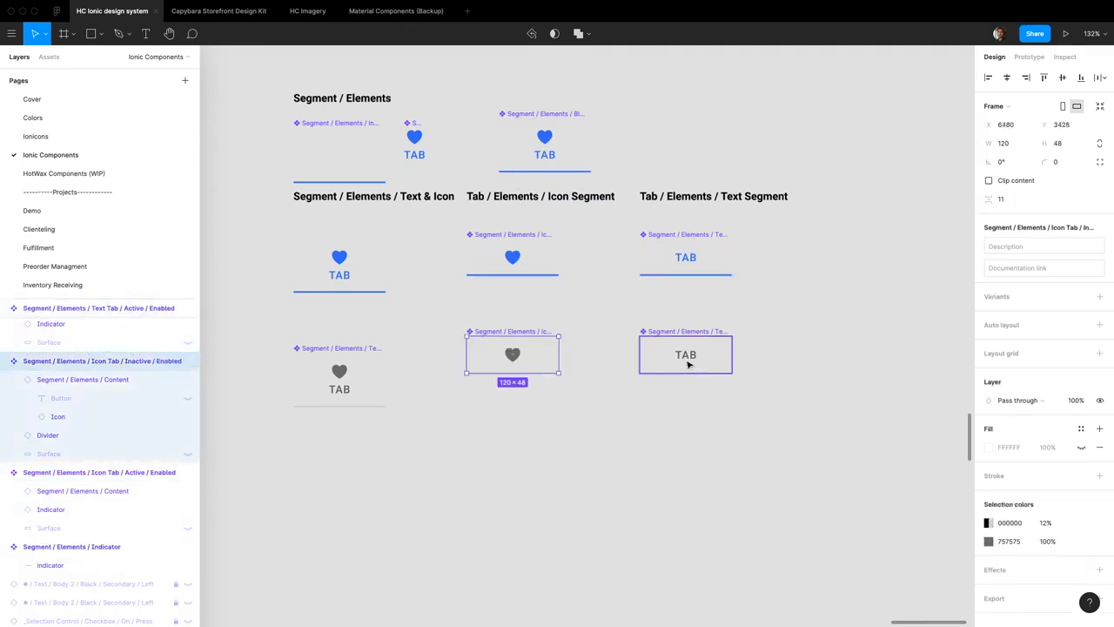
{"action": "left_click", "coordinate": [655, 361]}
{"action": "left_click", "coordinate": [334, 264]}
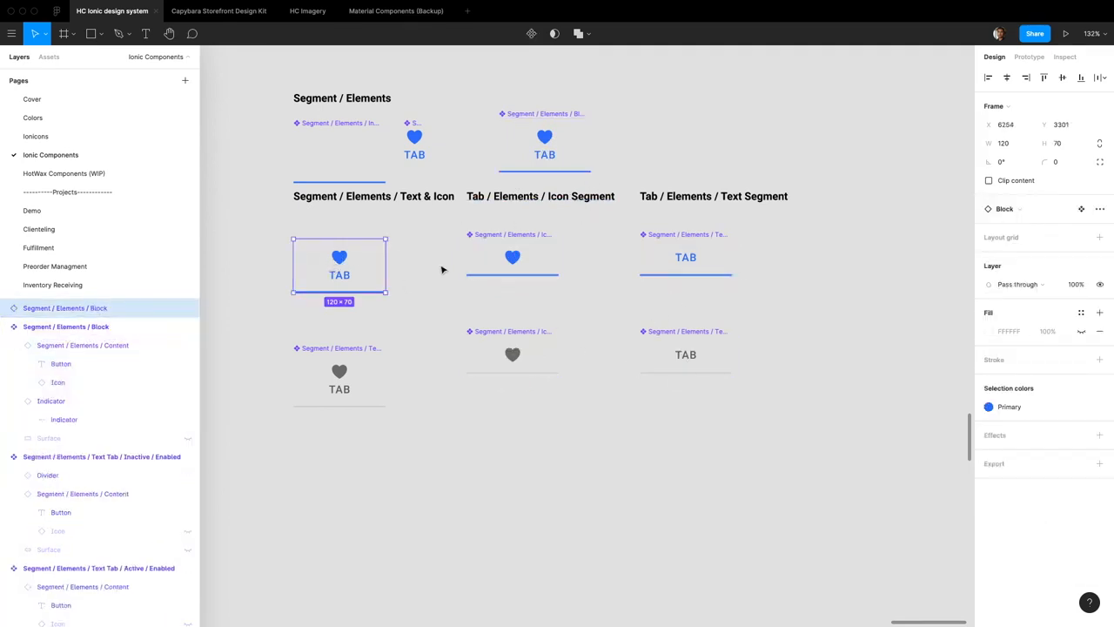
{"action": "left_click", "coordinate": [487, 261]}
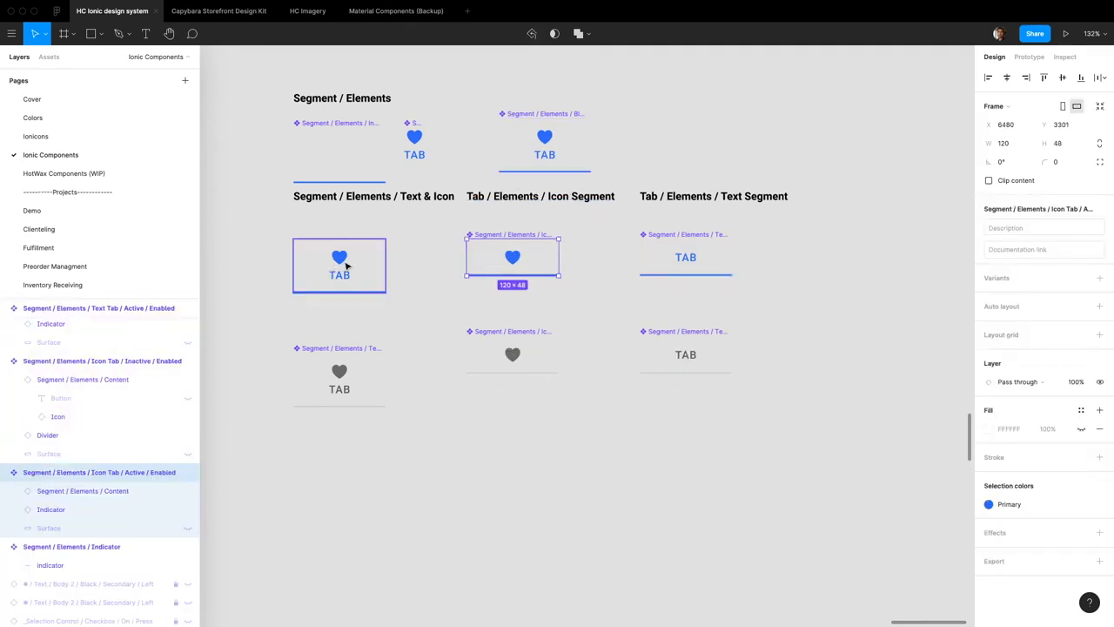
{"action": "left_click", "coordinate": [512, 147]}
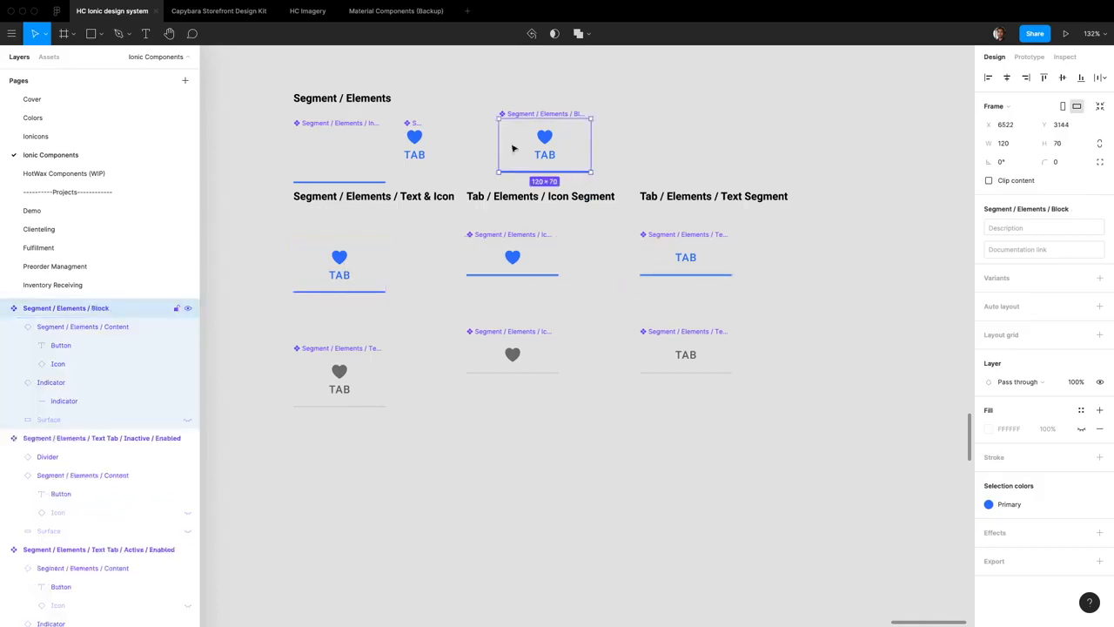
{"action": "double_click", "coordinate": [593, 200]}
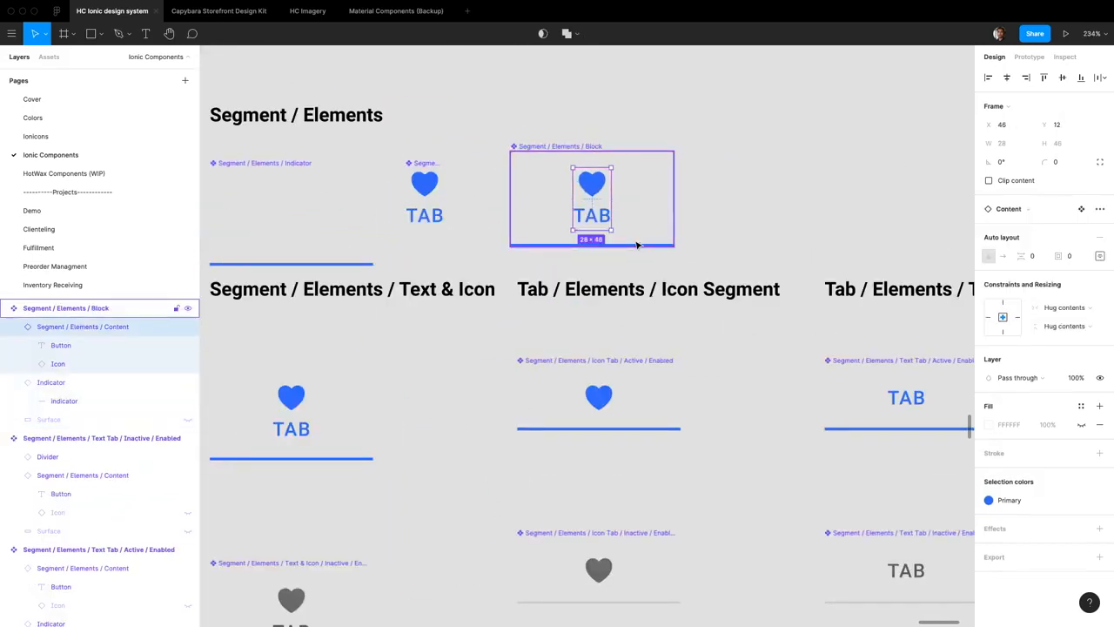
Add auto layout to the Segment / Elements / Block main component
{"action": "left_click", "coordinate": [705, 223]}
{"action": "left_click", "coordinate": [649, 219]}
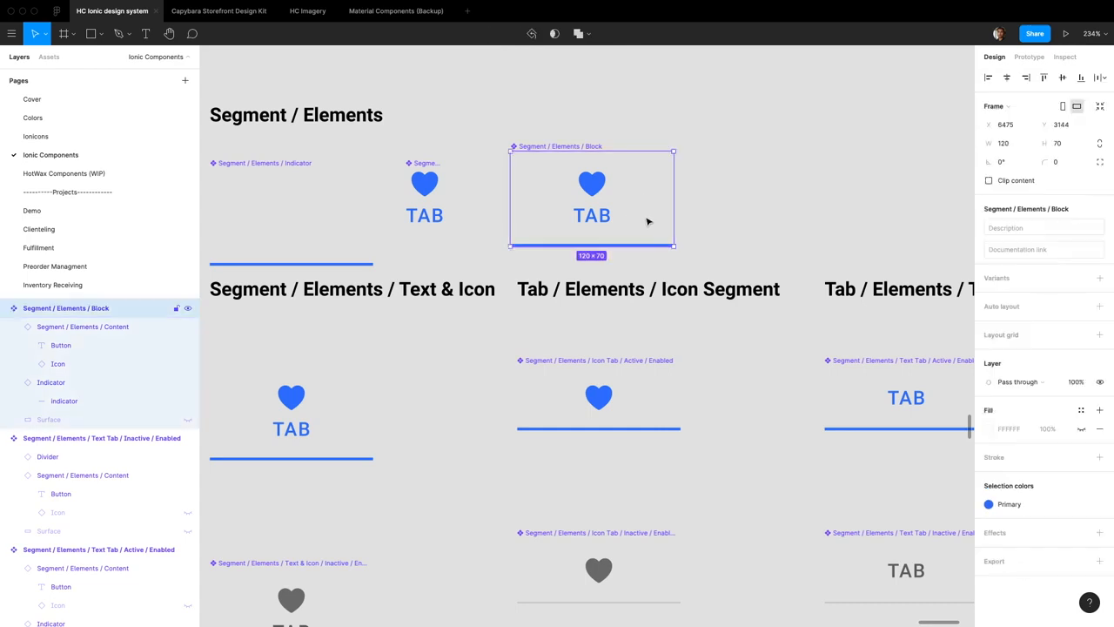
{"action": "key", "text": "shift+a"}
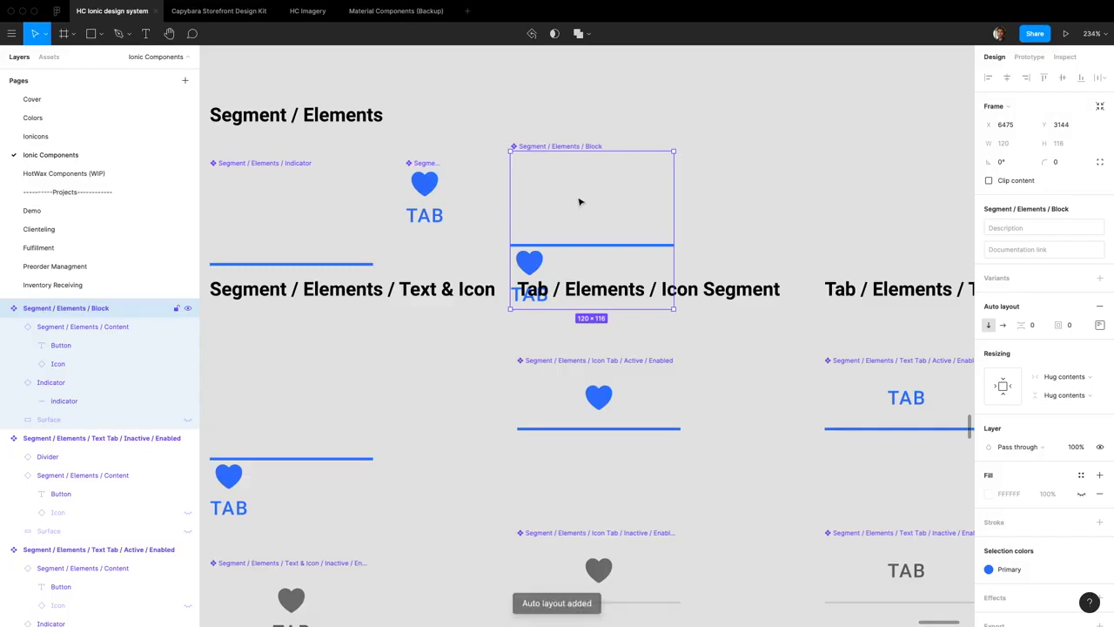
Resize the Segment / Elements / Indicator main component to fit its indicator line
{"action": "left_click", "coordinate": [570, 244]}
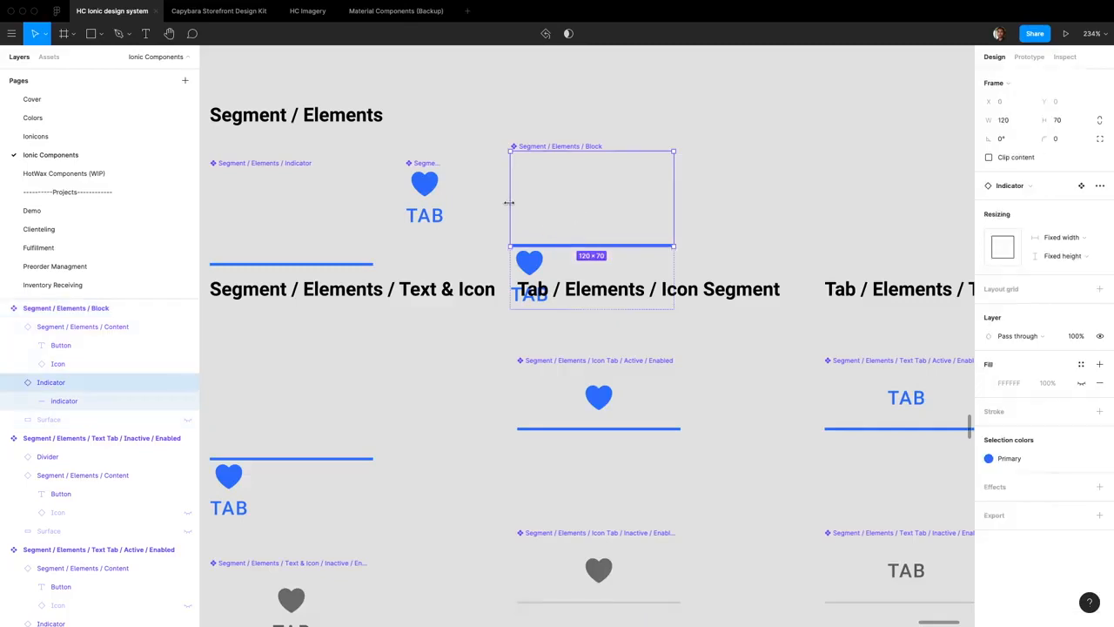
{"action": "scroll", "coordinate": [470, 217], "scroll_direction": "left", "scroll_amount": 3}
{"action": "left_click", "coordinate": [438, 231]}
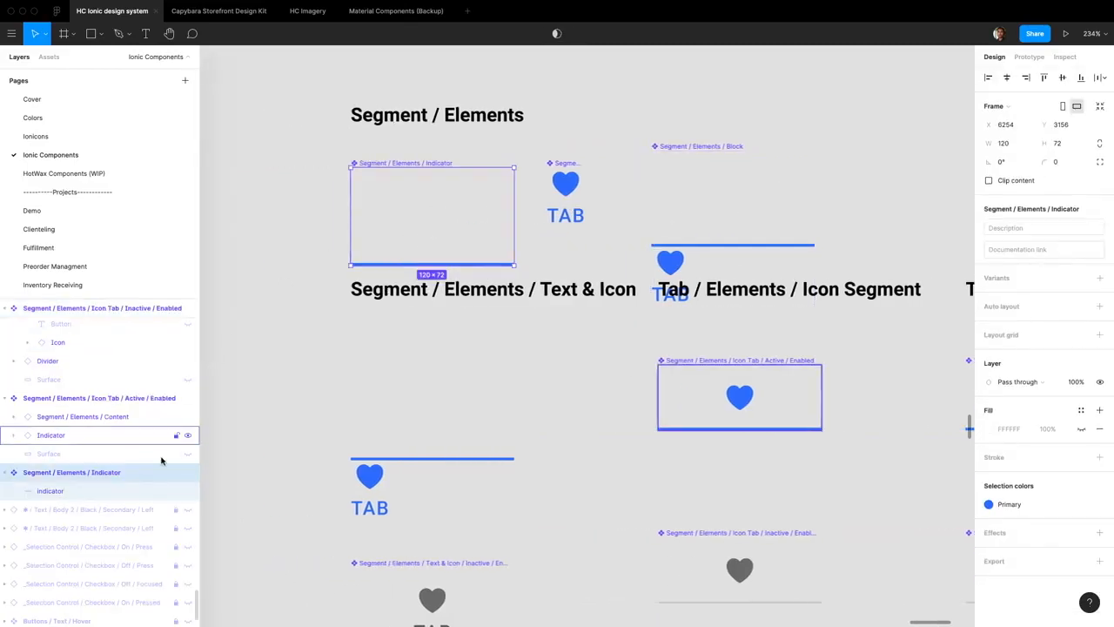
{"action": "left_click", "coordinate": [1099, 105]}
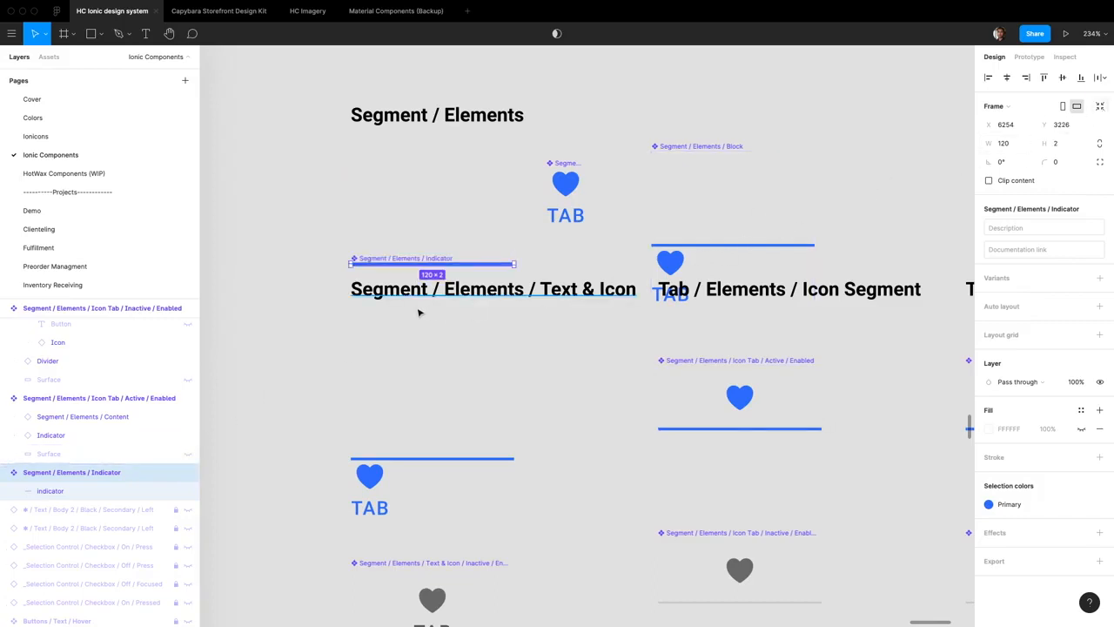
Reset all overrides on the Indicator instance inside the Block component
{"action": "double_click", "coordinate": [761, 214]}
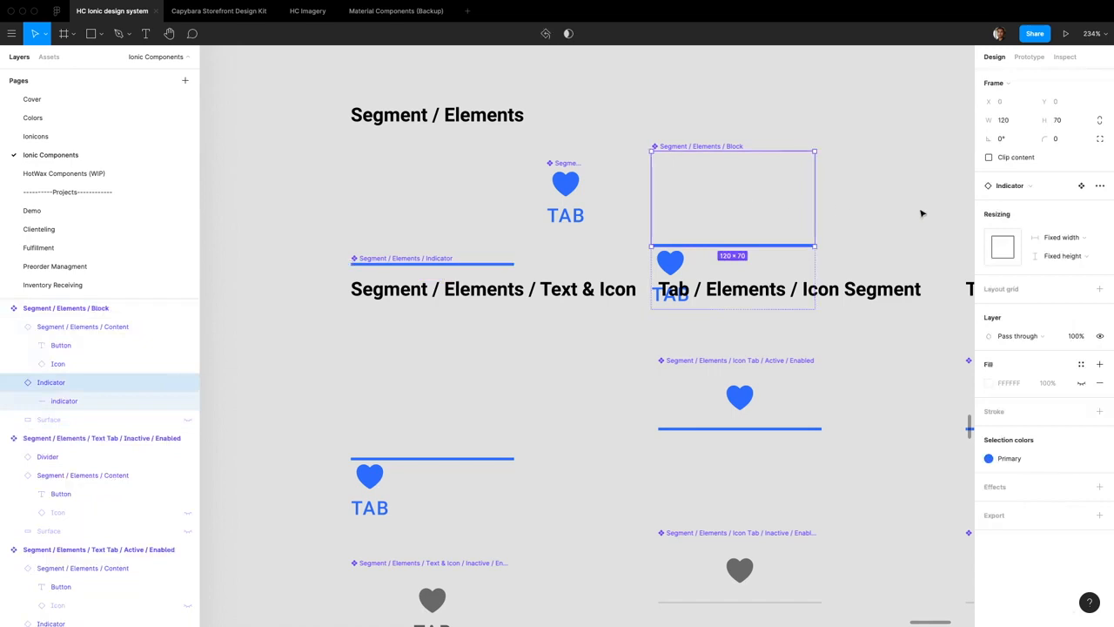
{"action": "left_click", "coordinate": [1099, 185]}
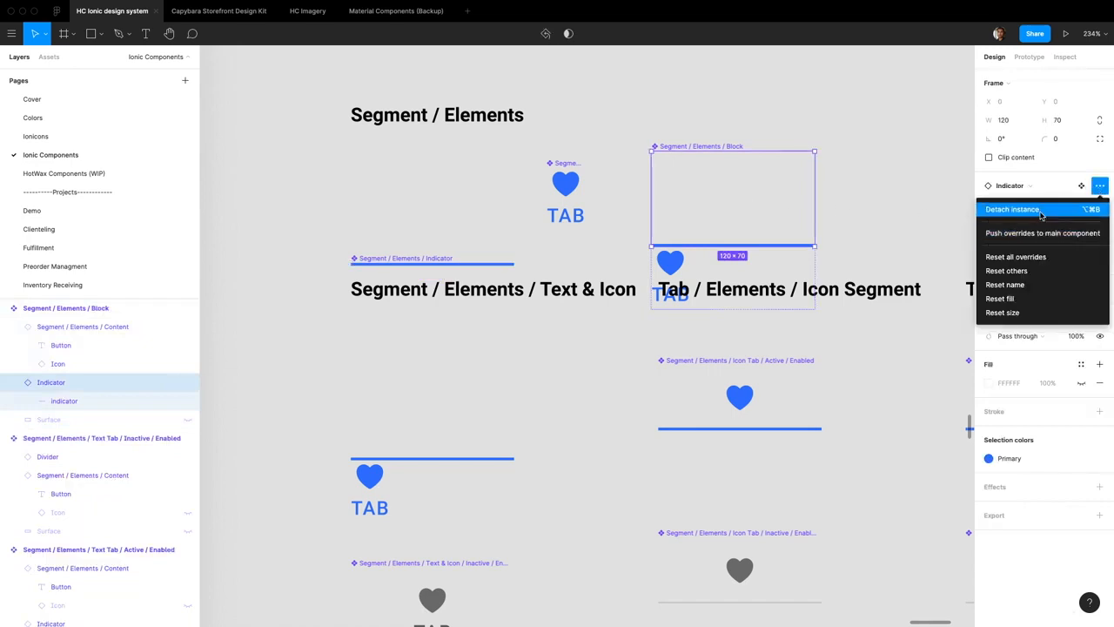
{"action": "left_click", "coordinate": [1035, 257]}
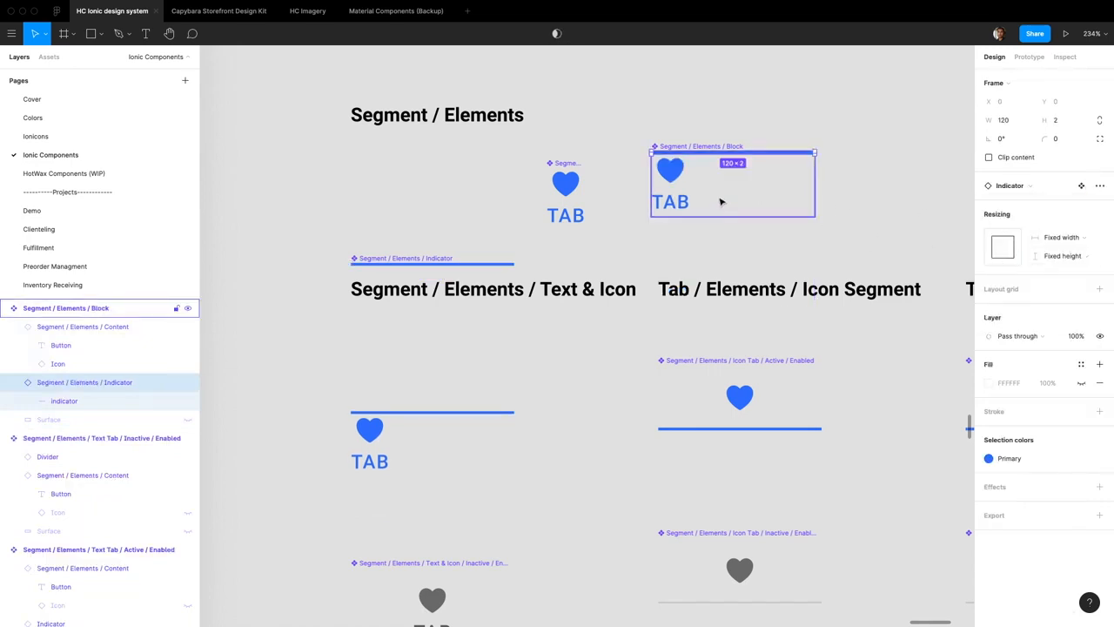
Move the Content instance above the Indicator within the Block's vertical auto layout
{"action": "left_click", "coordinate": [678, 186]}
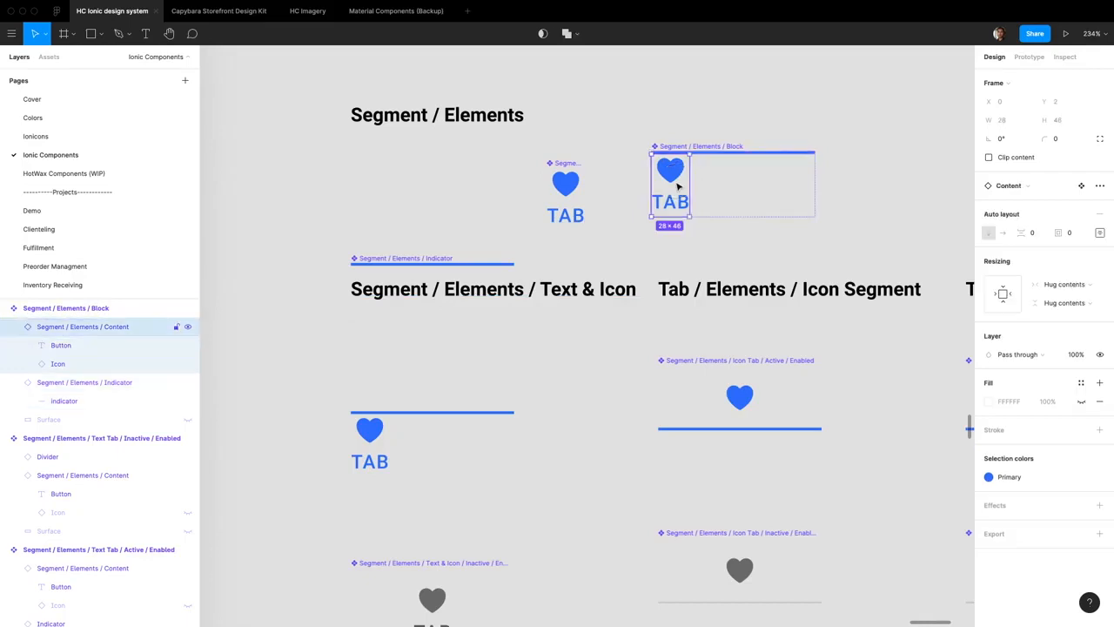
{"action": "key", "text": "Up"}
{"action": "scroll", "coordinate": [678, 186], "scroll_direction": "down", "scroll_amount": 1}
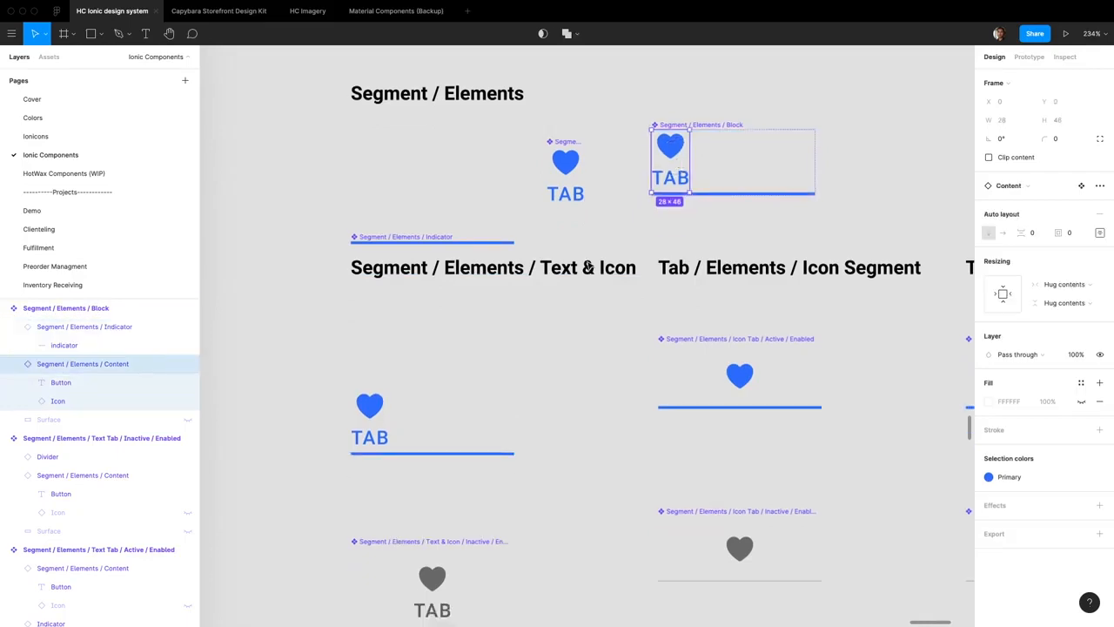
{"action": "scroll", "coordinate": [590, 266], "scroll_direction": "up", "scroll_amount": 1}
Set the Block component's auto layout alignment to center so the icon and label sit in the middle
{"action": "key", "text": "shift+Return"}
{"action": "left_click", "coordinate": [1099, 325]}
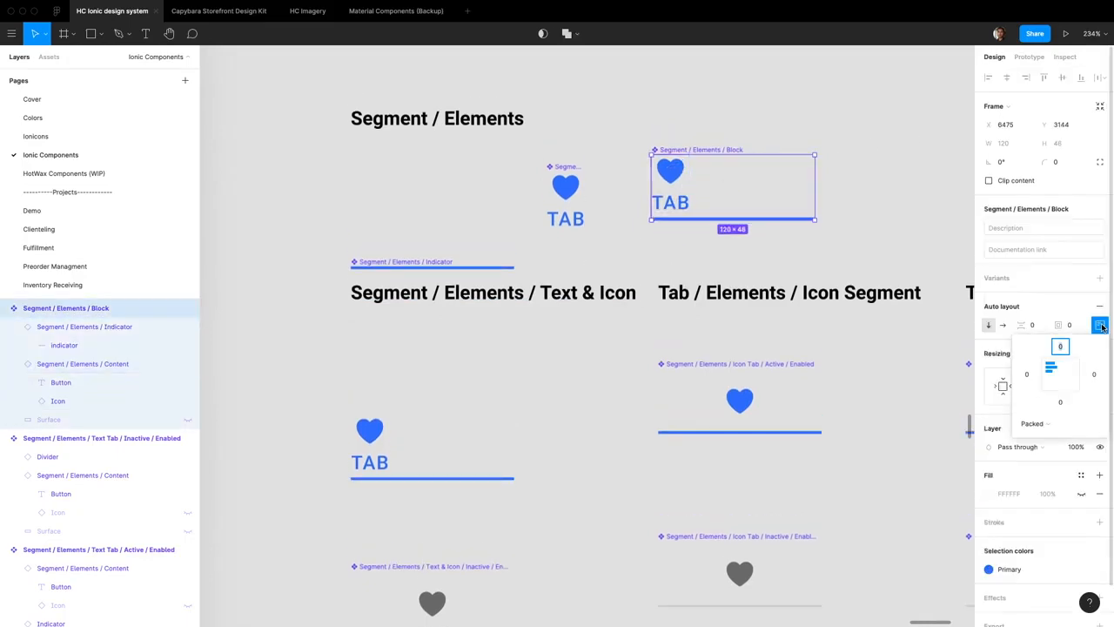
{"action": "left_click", "coordinate": [1060, 375]}
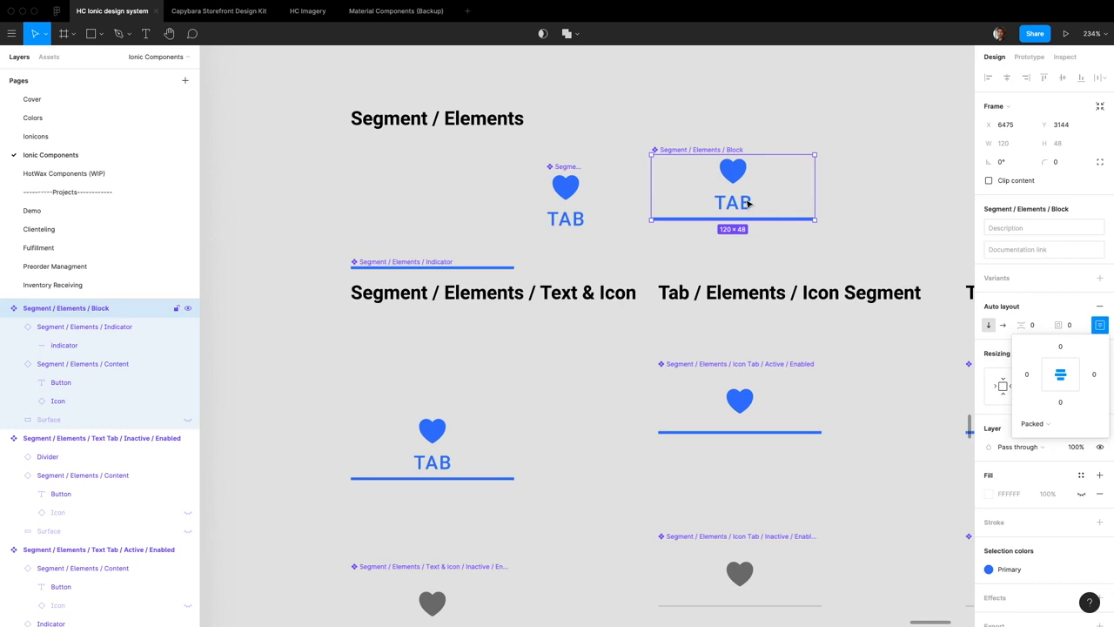
Check the Block instance under Text & Icon against the inactive Text & Icon segment and the main component
{"action": "scroll", "coordinate": [644, 174], "scroll_direction": "right", "scroll_amount": 5}
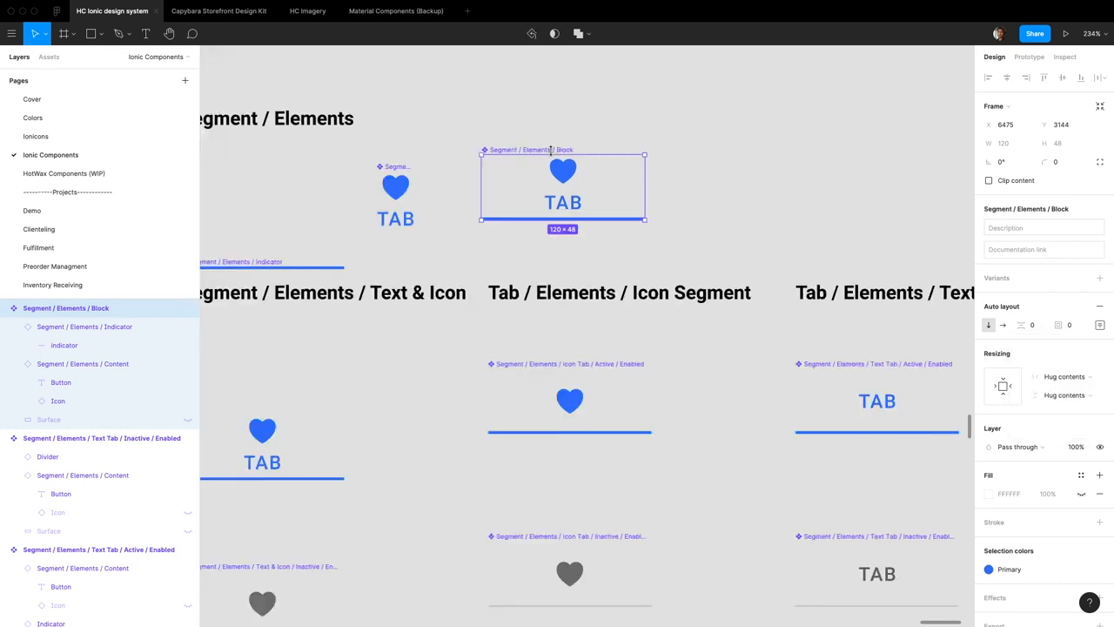
{"action": "scroll", "coordinate": [554, 153], "scroll_direction": "left", "scroll_amount": 2}
{"action": "left_click", "coordinate": [348, 450]}
{"action": "scroll", "coordinate": [371, 532], "scroll_direction": "down", "scroll_amount": 1}
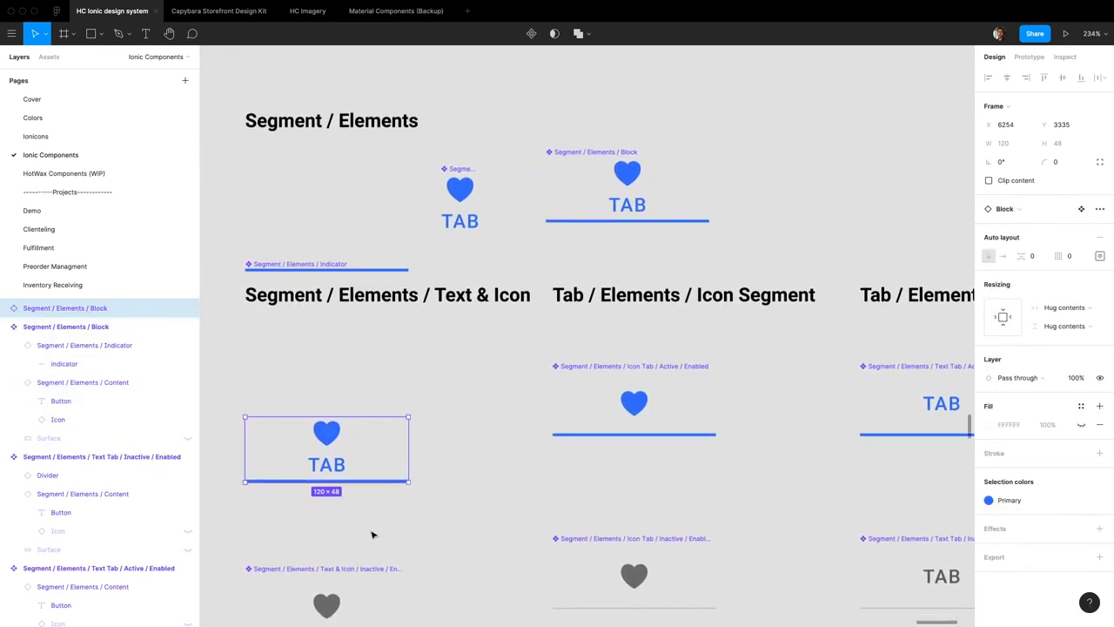
{"action": "scroll", "coordinate": [371, 535], "scroll_direction": "down", "scroll_amount": 3}
{"action": "left_click", "coordinate": [378, 506]}
{"action": "scroll", "coordinate": [429, 460], "scroll_direction": "up", "scroll_amount": 8}
{"action": "scroll", "coordinate": [430, 460], "scroll_direction": "right", "scroll_amount": 2}
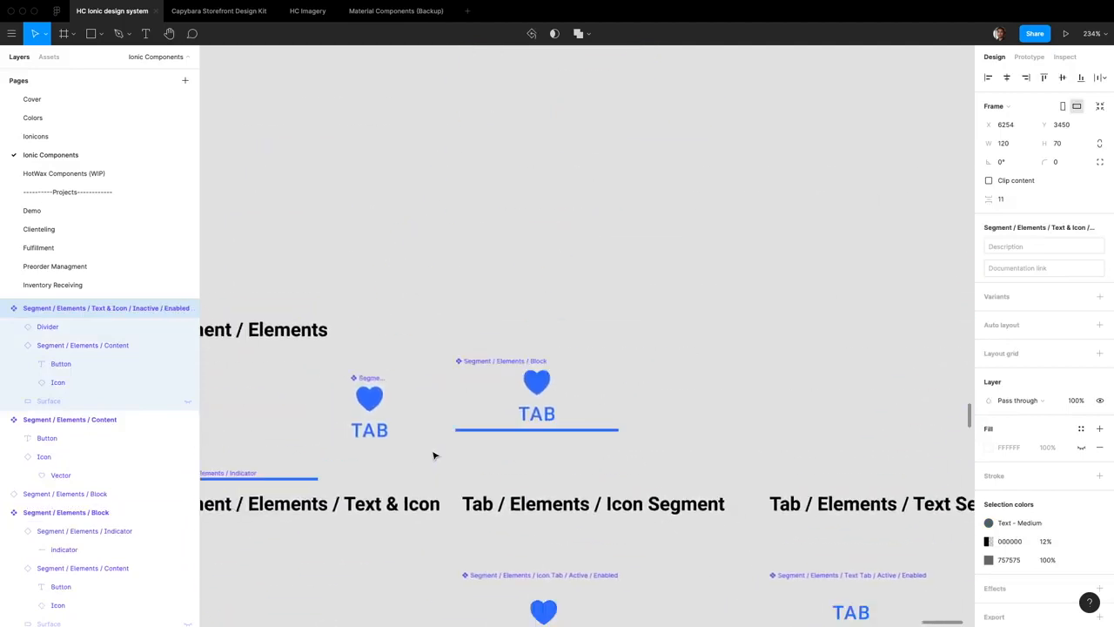
{"action": "scroll", "coordinate": [522, 391], "scroll_direction": "down", "scroll_amount": 2}
{"action": "scroll", "coordinate": [522, 391], "scroll_direction": "left", "scroll_amount": 2}
Set the top padding of the Block component's auto layout to 12
{"action": "left_click", "coordinate": [625, 339]}
{"action": "scroll", "coordinate": [811, 247], "scroll_direction": "down", "scroll_amount": 3}
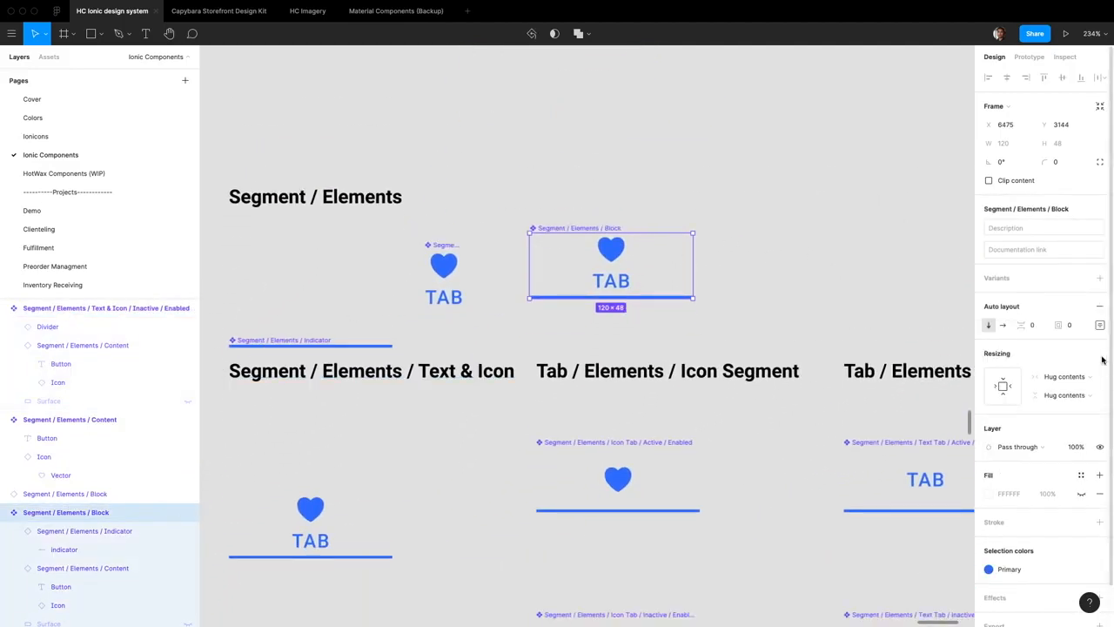
{"action": "left_click", "coordinate": [1079, 326]}
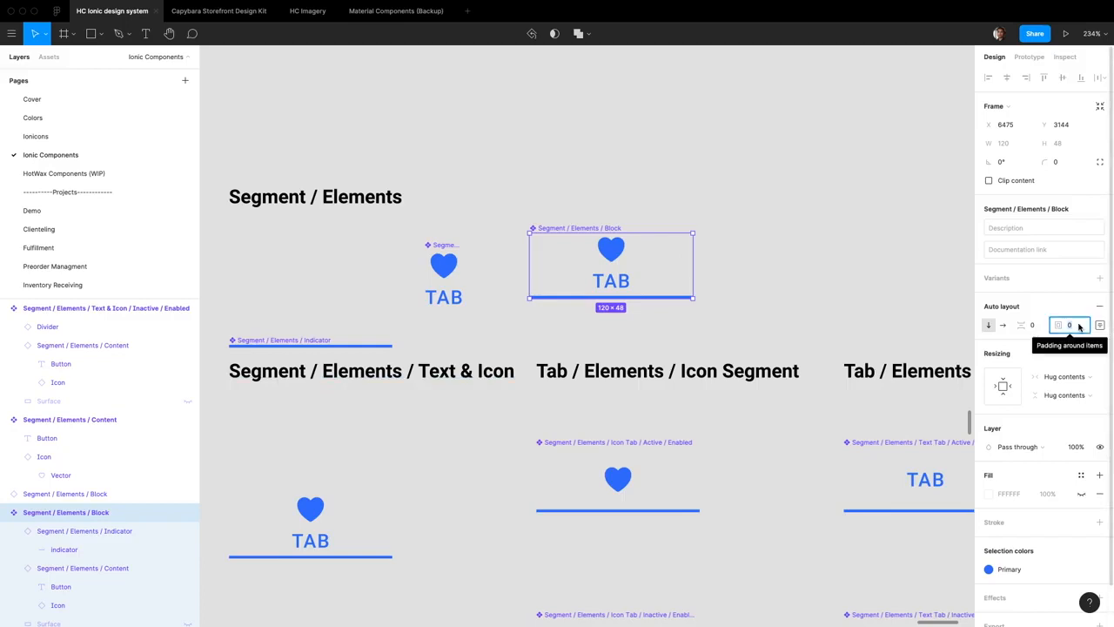
{"action": "left_click", "coordinate": [1100, 326]}
{"action": "left_click", "coordinate": [1065, 348]}
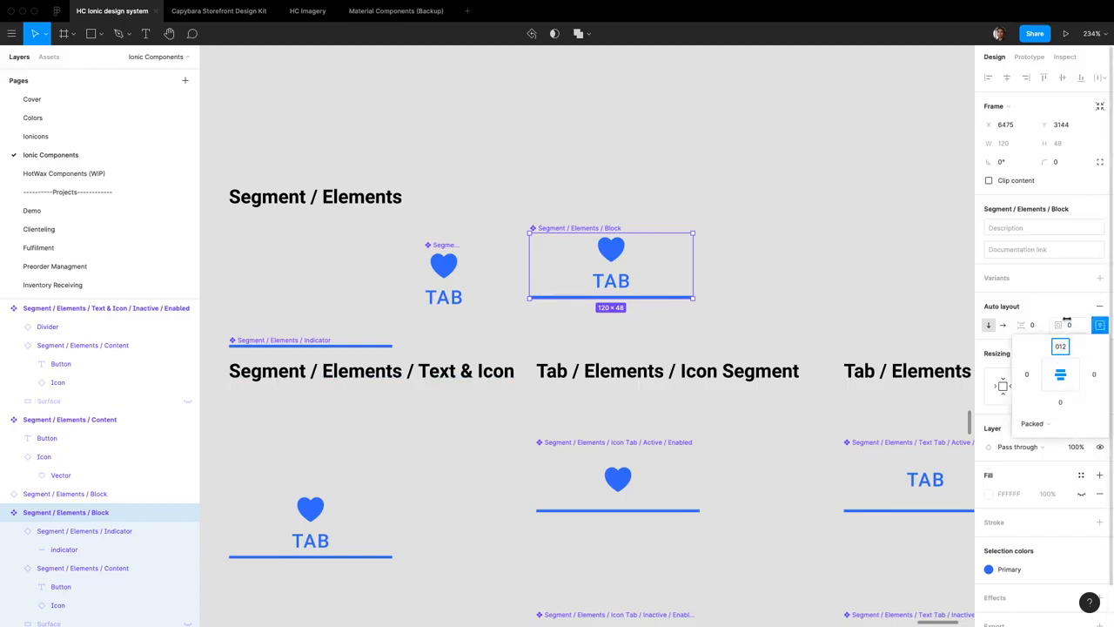
{"action": "type", "text": "12"}
{"action": "key", "text": "Return"}
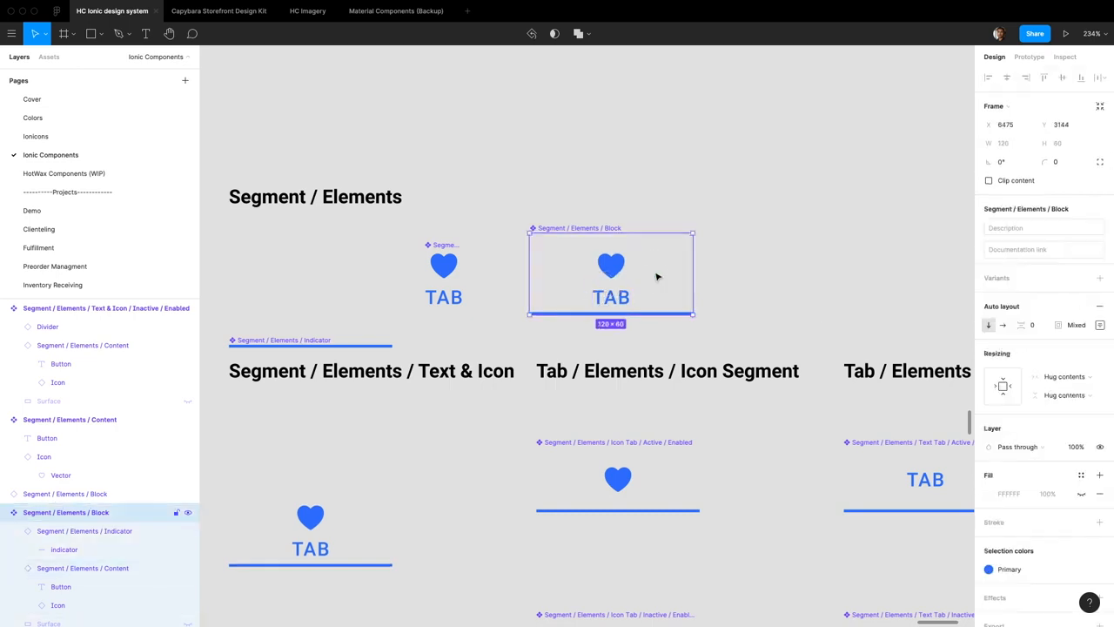
Set the spacing between items in the Block component's auto layout to 10
{"action": "left_click", "coordinate": [1039, 328]}
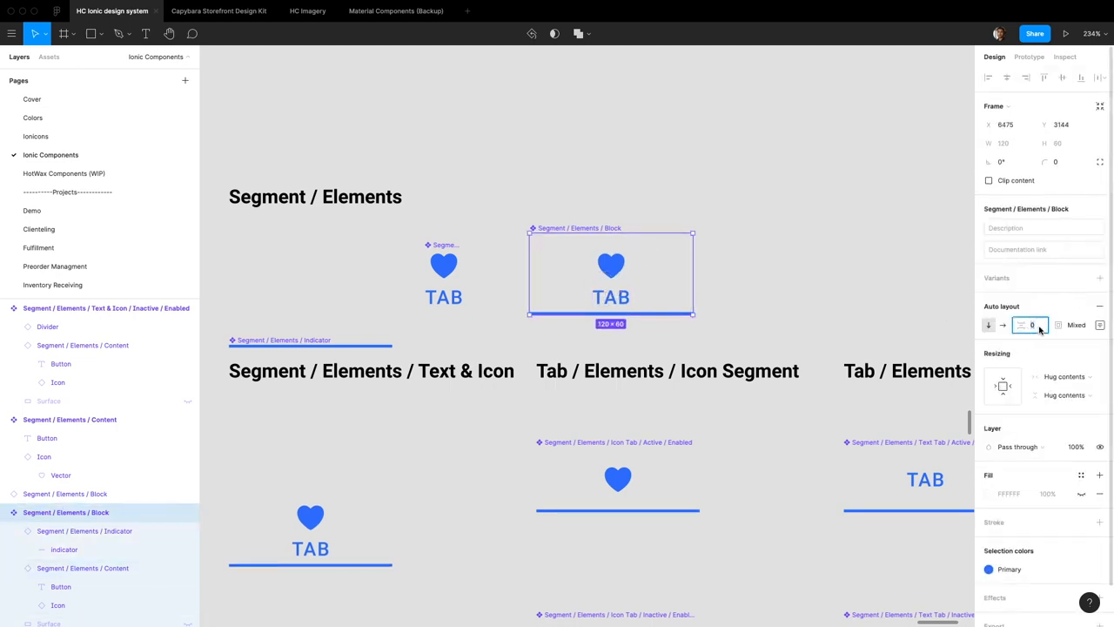
{"action": "type", "text": "11"}
{"action": "key", "text": "Return"}
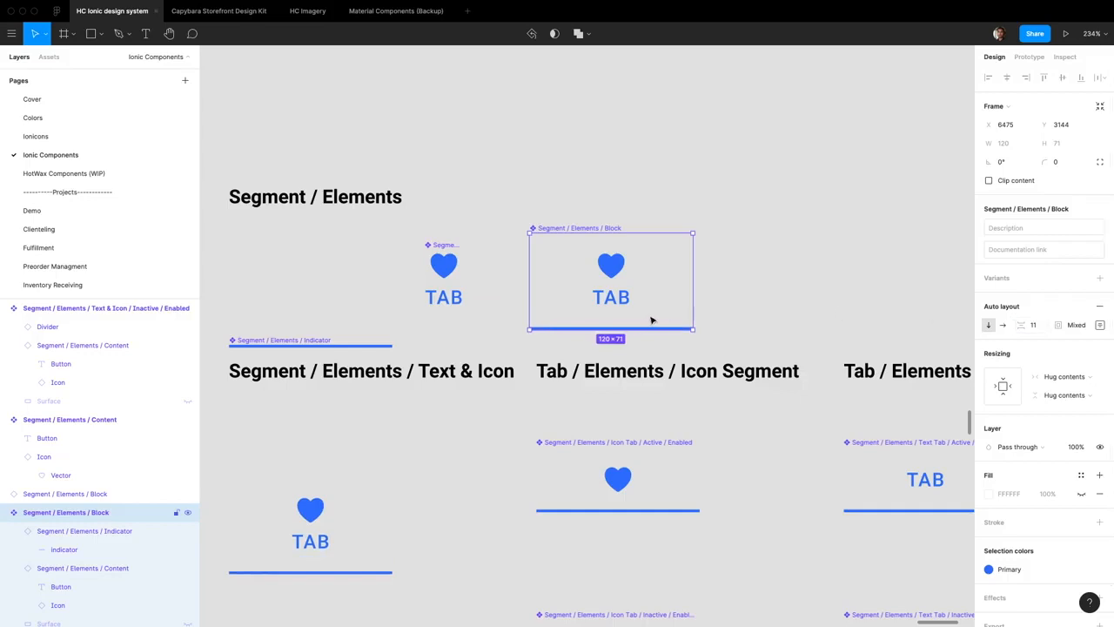
{"action": "left_click", "coordinate": [1041, 327]}
{"action": "key", "text": "Down"}
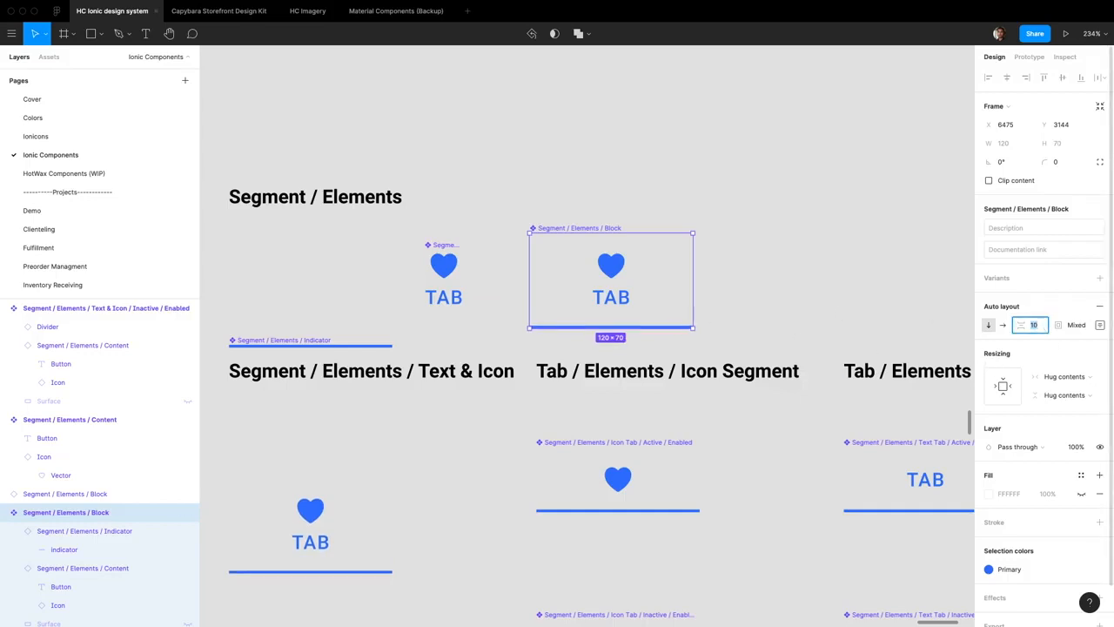
Test the Block's auto layout by hiding the Button label in its Content, then show the label again
{"action": "scroll", "coordinate": [681, 254], "scroll_direction": "up", "scroll_amount": 5}
{"action": "double_click", "coordinate": [546, 337]}
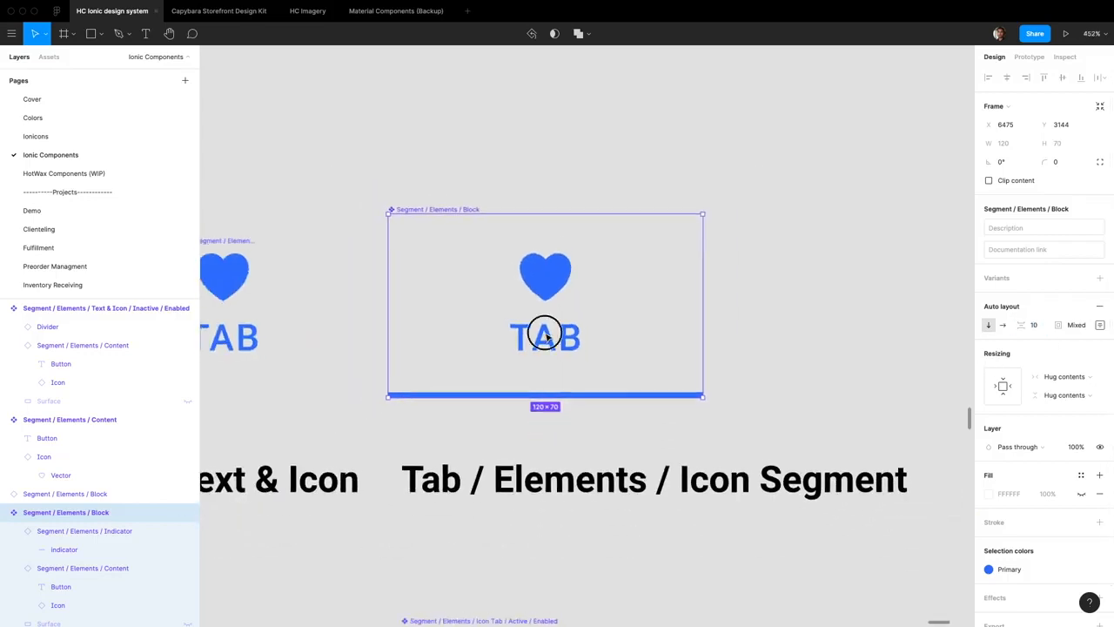
{"action": "double_click", "coordinate": [547, 337]}
{"action": "left_click", "coordinate": [485, 360]}
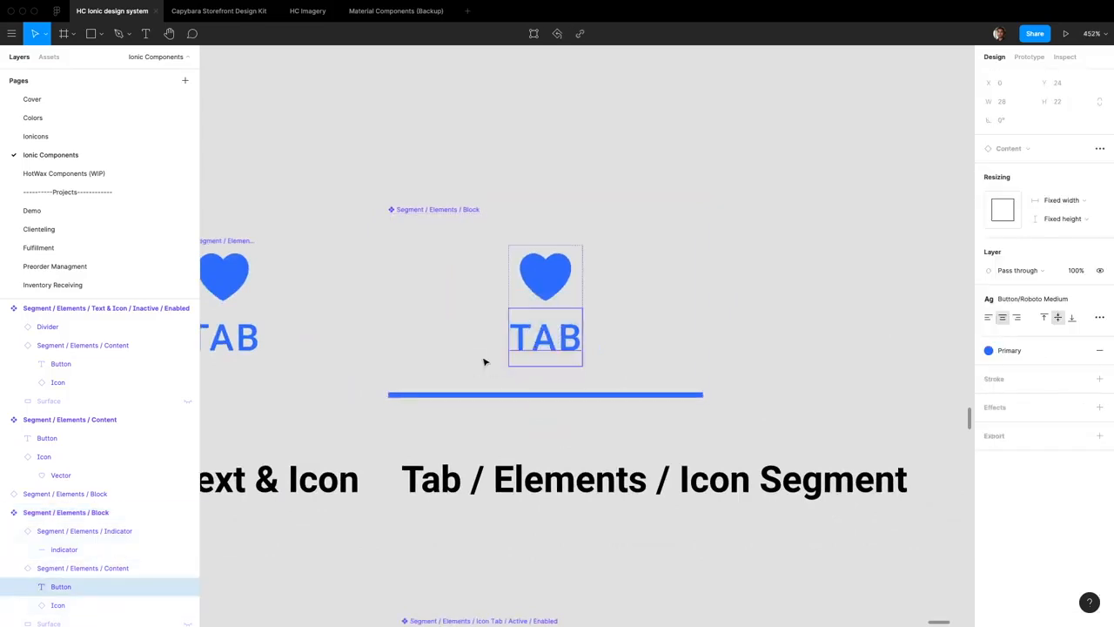
{"action": "left_click", "coordinate": [188, 586]}
{"action": "left_click", "coordinate": [470, 291]}
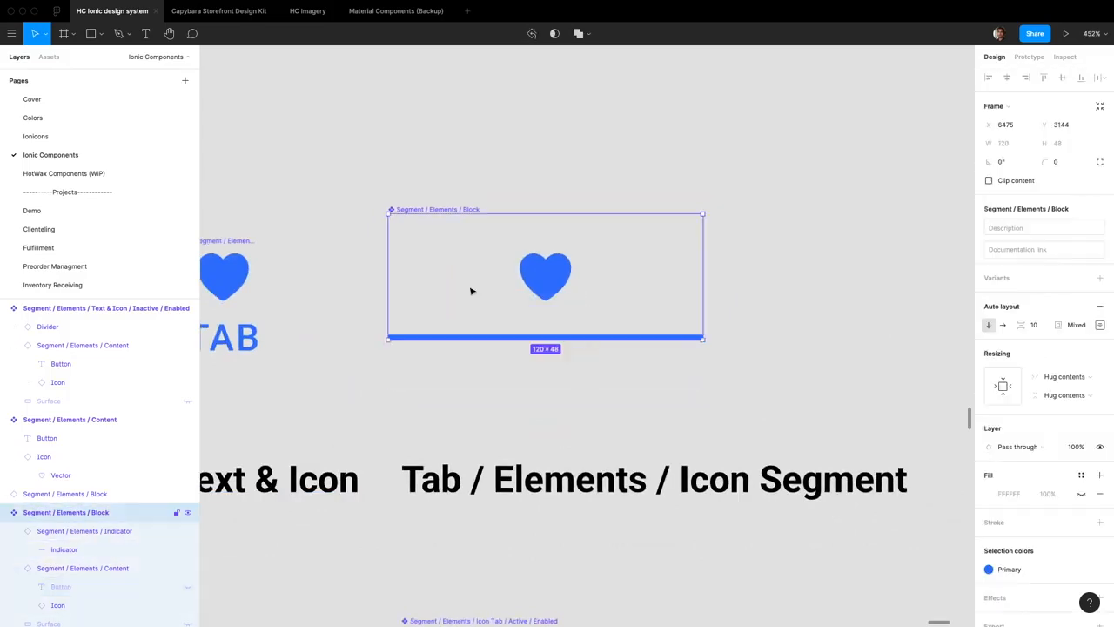
{"action": "left_click", "coordinate": [188, 587]}
{"action": "key", "text": "Escape"}
Examine the inactive Text & Icon, Icon and Text segments in comparison with the Block component
{"action": "scroll", "coordinate": [690, 288], "scroll_direction": "down", "scroll_amount": 4}
{"action": "left_click", "coordinate": [577, 285]}
{"action": "scroll", "coordinate": [592, 265], "scroll_direction": "down", "scroll_amount": 2}
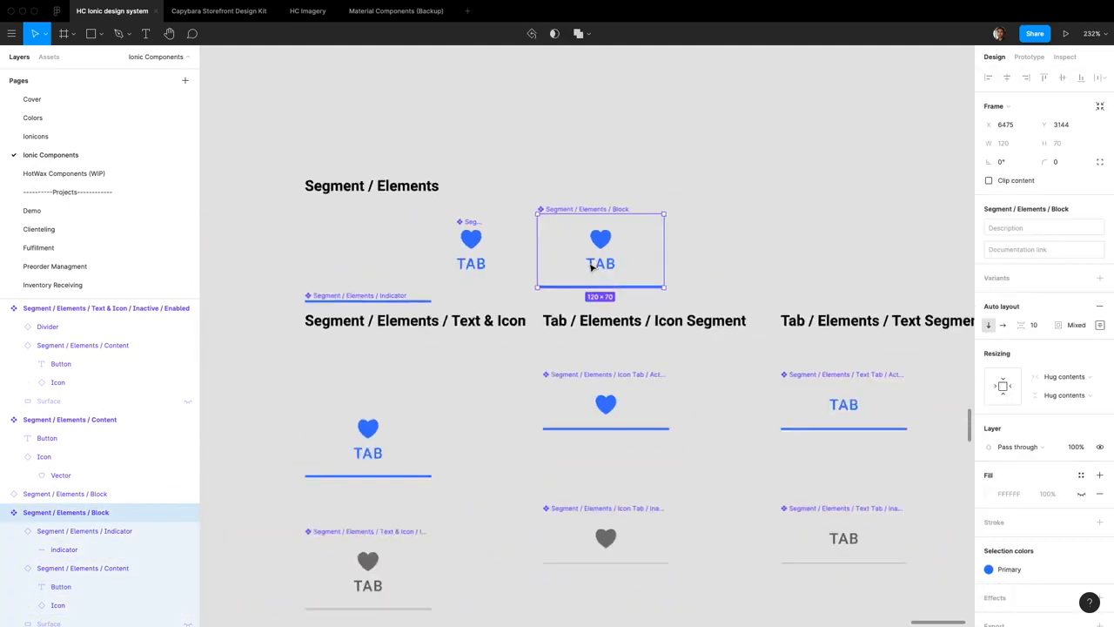
{"action": "scroll", "coordinate": [592, 266], "scroll_direction": "up", "scroll_amount": 3}
{"action": "scroll", "coordinate": [591, 265], "scroll_direction": "down", "scroll_amount": 4}
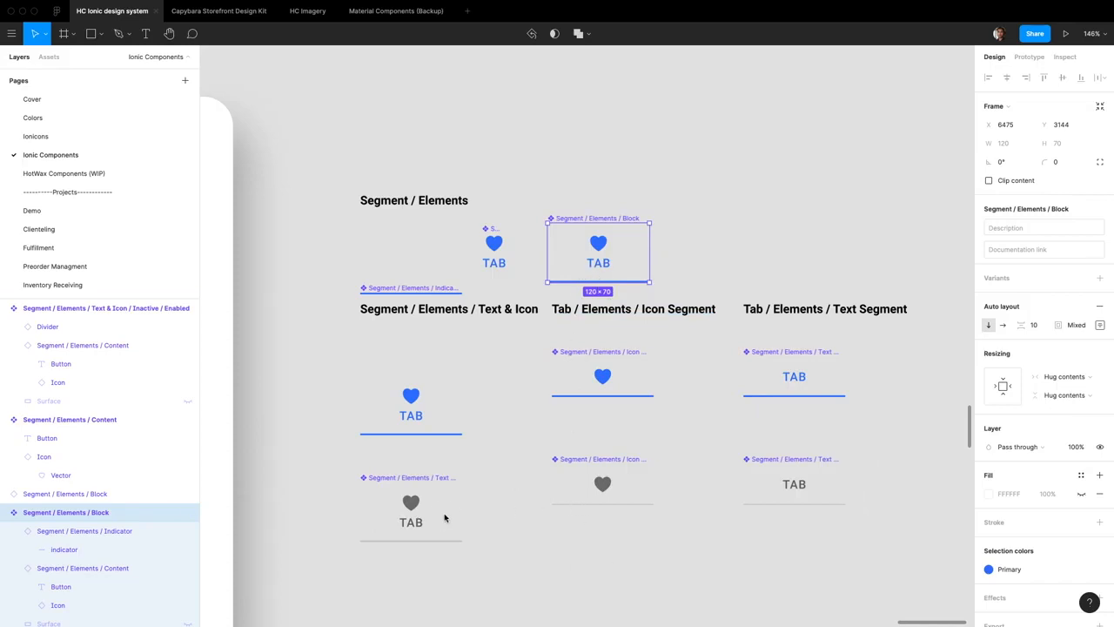
{"action": "left_click", "coordinate": [430, 524]}
{"action": "left_click", "coordinate": [603, 495]}
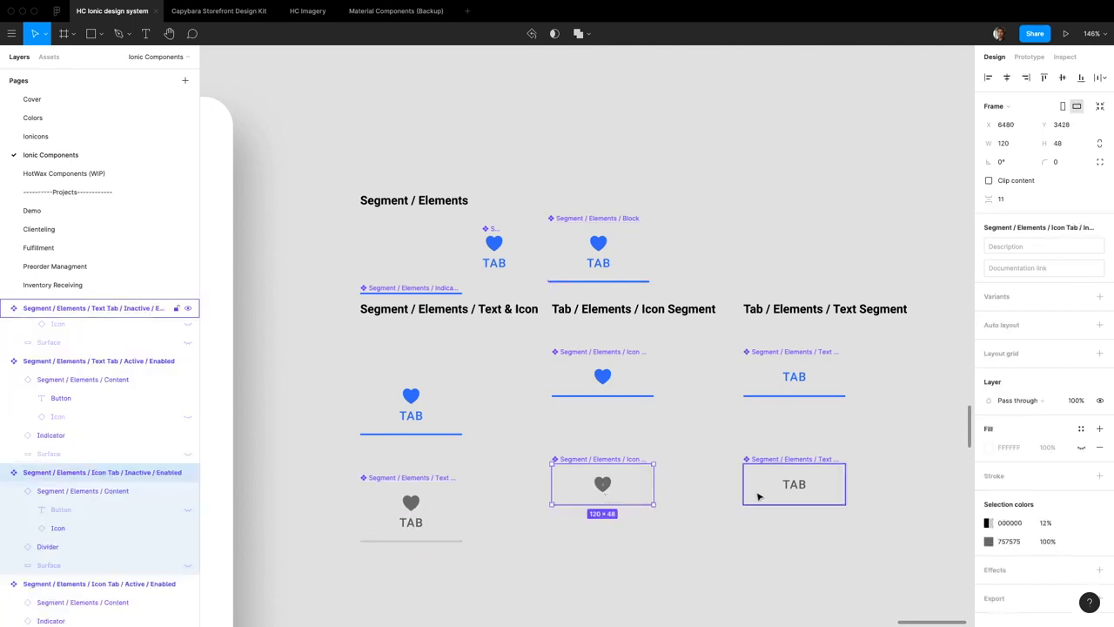
{"action": "left_click", "coordinate": [757, 497]}
{"action": "left_click", "coordinate": [440, 509]}
{"action": "left_click", "coordinate": [602, 491]}
{"action": "left_click", "coordinate": [742, 490]}
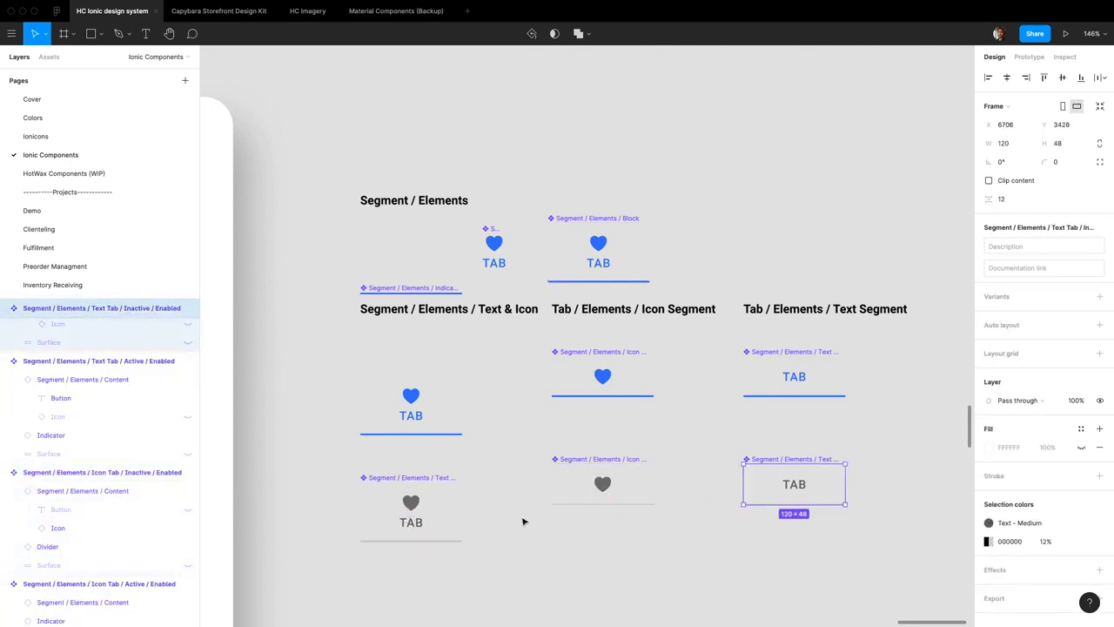
Place an instance of the Block component under the Text & Icon heading in place of the old active component
{"action": "left_click", "coordinate": [618, 233]}
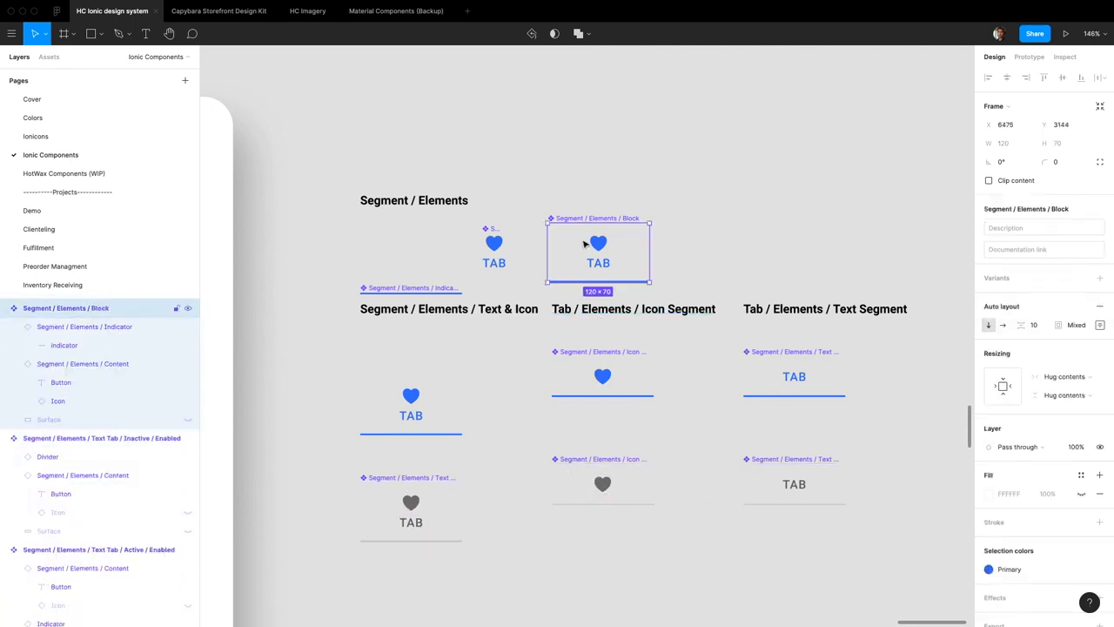
{"action": "scroll", "coordinate": [588, 242], "scroll_direction": "down", "scroll_amount": 4}
{"action": "scroll", "coordinate": [597, 154], "scroll_direction": "up", "scroll_amount": 1}
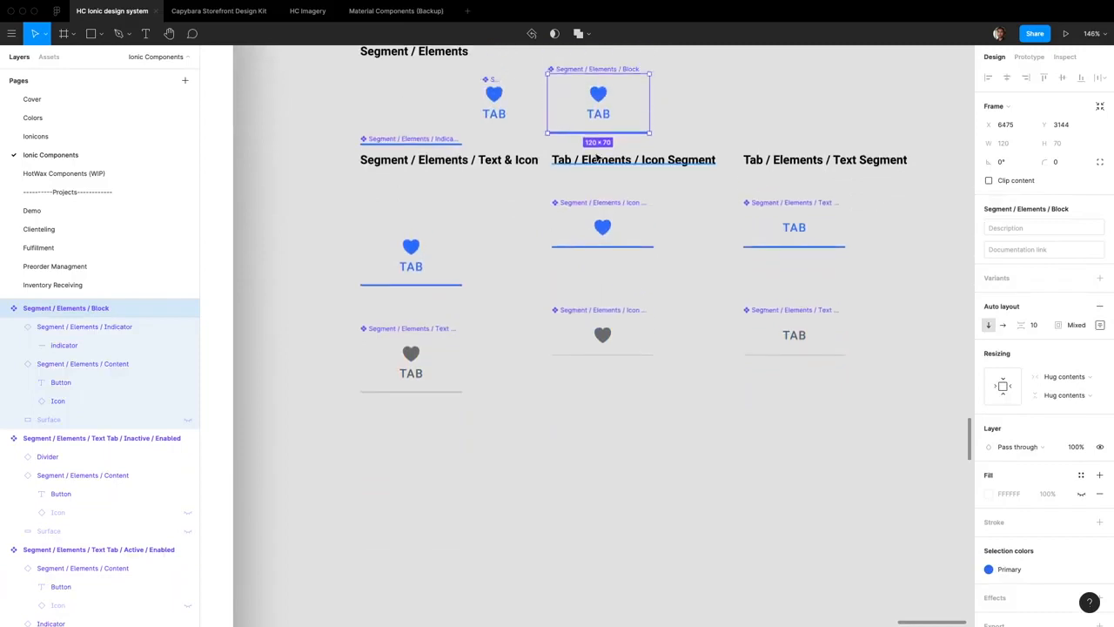
{"action": "left_click", "coordinate": [391, 282]}
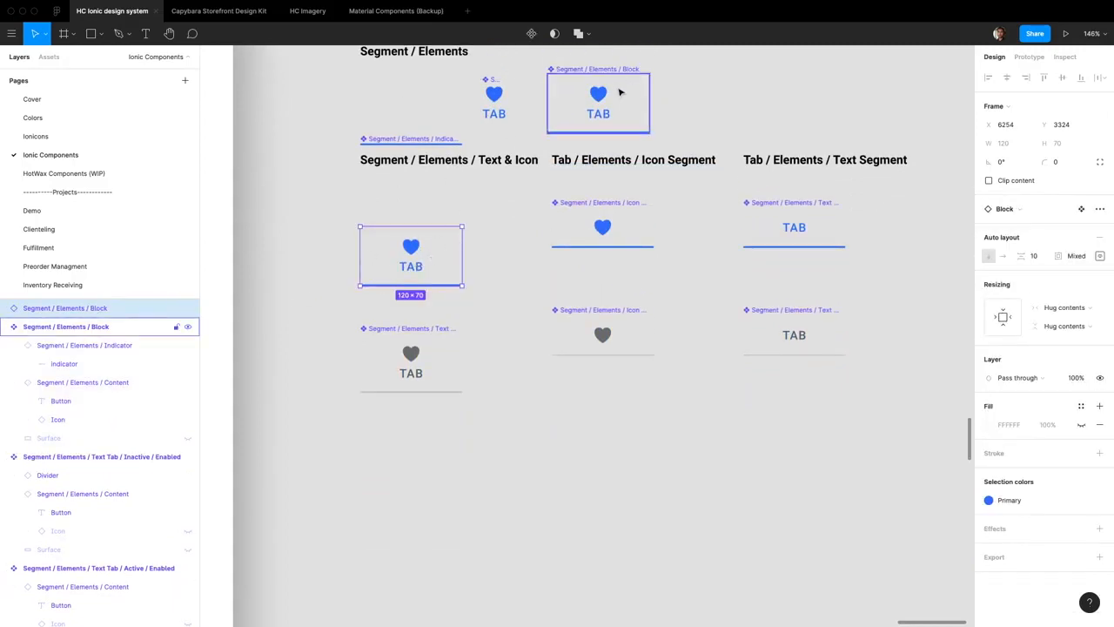
{"action": "left_click", "coordinate": [1098, 210]}
{"action": "left_click", "coordinate": [1035, 254]}
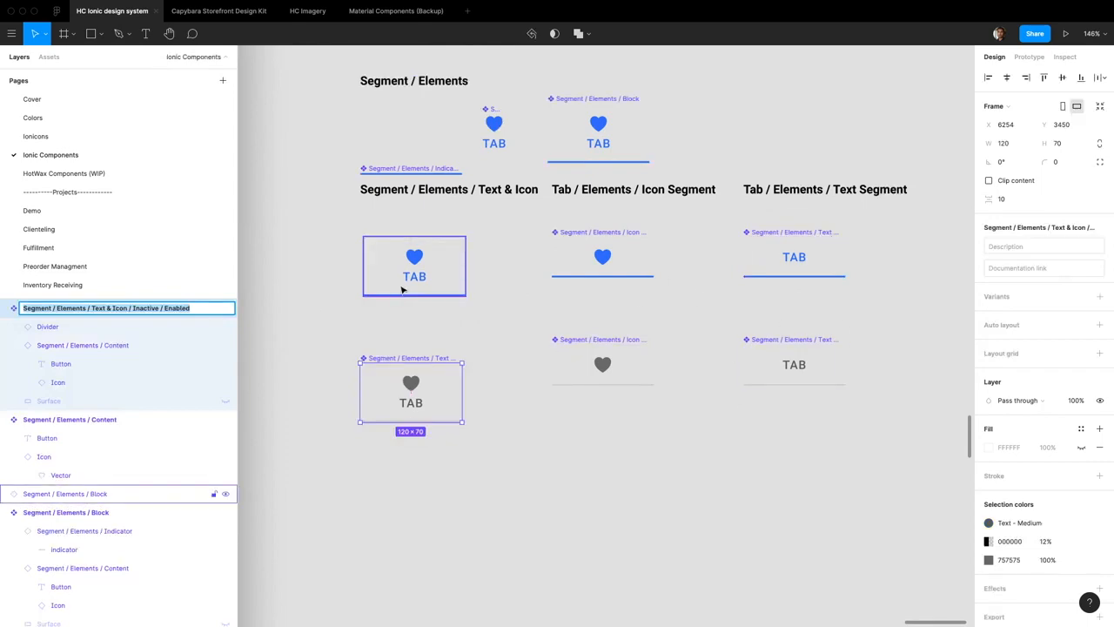
Duplicate the Text & Icon Block instance below itself and recolour the copy with the Text - Medium style
{"action": "key", "text": "Escape"}
{"action": "left_click_drag", "start_coordinate": [415, 265], "coordinate": [414, 463]}
{"action": "left_click", "coordinate": [1007, 499]}
{"action": "left_click", "coordinate": [889, 535]}
Move the old inactive Text & Icon component aside and put the gray Block instance in its place
{"action": "left_click", "coordinate": [632, 116]}
{"action": "left_click", "coordinate": [410, 392]}
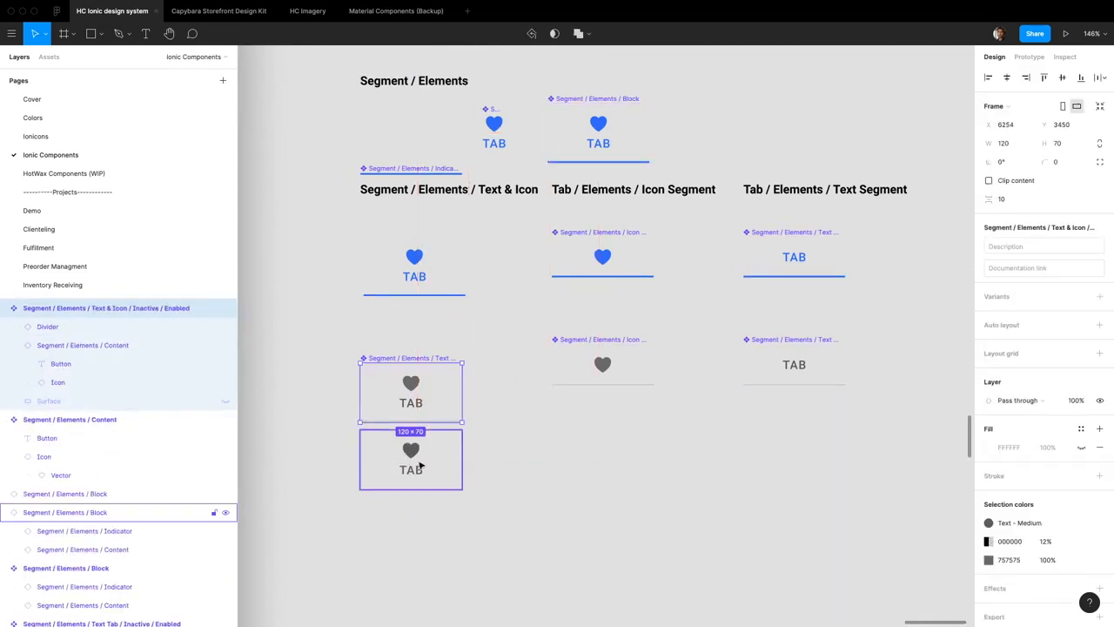
{"action": "left_click_drag", "start_coordinate": [412, 392], "coordinate": [445, 497]}
{"action": "left_click_drag", "start_coordinate": [420, 464], "coordinate": [426, 370]}
Place a Block copy in the Text Segment column and change the main Block's label to SEGMENT
{"action": "mouse_move", "coordinate": [611, 120]}
{"action": "left_mouse_down"}
{"action": "mouse_move", "coordinate": [634, 528]}
{"action": "mouse_move", "coordinate": [817, 440]}
{"action": "left_mouse_up"}
{"action": "double_click", "coordinate": [598, 144]}
{"action": "type", "text": "SEGMENT"}
Add a Text - Medium copy of the icon-only Block instance and put both in place of the old Icon segments
{"action": "left_click", "coordinate": [615, 458]}
{"action": "left_click_drag", "start_coordinate": [612, 449], "coordinate": [616, 497]}
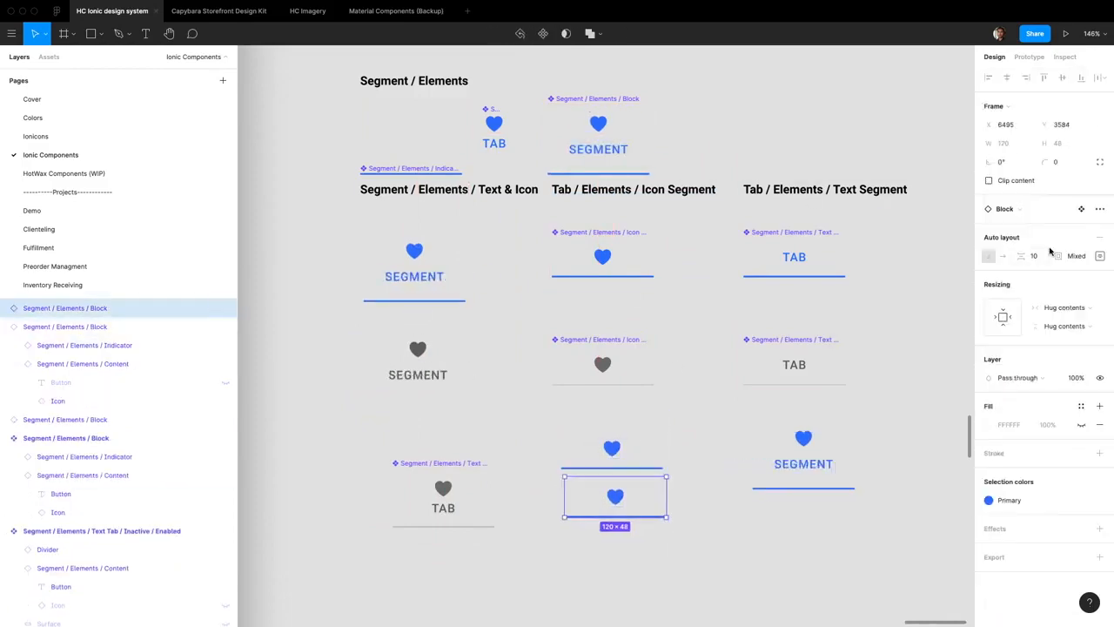
{"action": "left_click", "coordinate": [1007, 499]}
{"action": "left_click", "coordinate": [889, 536]}
{"action": "left_click_drag", "start_coordinate": [627, 358], "coordinate": [636, 610]}
{"action": "left_click_drag", "start_coordinate": [612, 448], "coordinate": [603, 277]}
Hide the icon in the Block instance of the Text Segment column
{"action": "left_click", "coordinate": [768, 475]}
{"action": "double_click", "coordinate": [524, 136]}
{"action": "left_click", "coordinate": [1101, 318]}
{"action": "key", "text": "super+shift+h"}
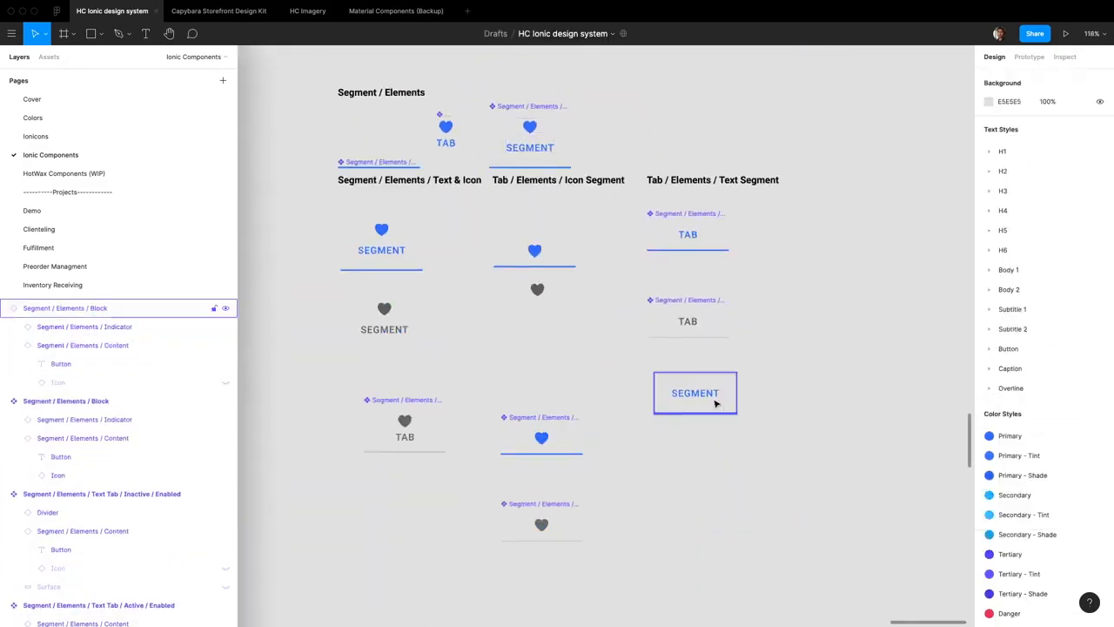
Duplicate the text-only Block instance below itself and recolour the copy with the Text - Medium style
{"action": "left_click", "coordinate": [698, 392]}
{"action": "left_click", "coordinate": [530, 148], "text": "super"}
{"action": "left_click", "coordinate": [1002, 206]}
{"action": "key", "text": "super+z"}
{"action": "left_click_drag", "start_coordinate": [698, 394], "coordinate": [698, 452]}
{"action": "left_click", "coordinate": [1007, 499]}
{"action": "left_click", "coordinate": [890, 535]}
Move the old Text Tab components aside and place both text-only Block instances under the Text Segment heading
{"action": "left_click_drag", "start_coordinate": [687, 322], "coordinate": [896, 393]}
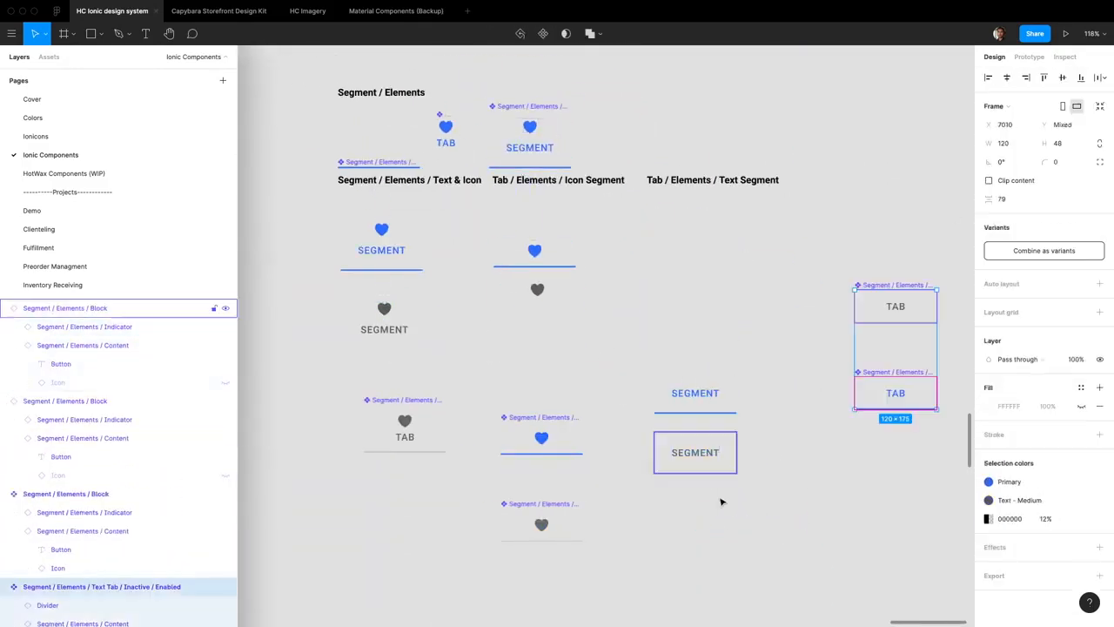
{"action": "left_click_drag", "start_coordinate": [694, 405], "coordinate": [687, 251]}
{"action": "left_click", "coordinate": [566, 377]}
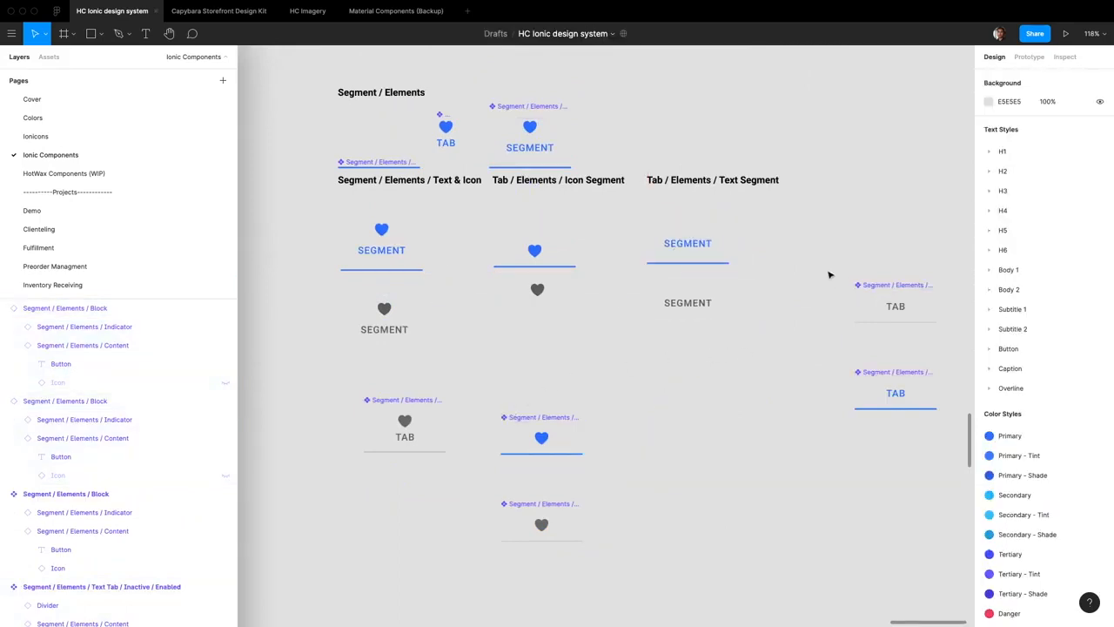
Move the two old Text Tab components next to the other old segment components below the new instances
{"action": "left_click_drag", "start_coordinate": [758, 261], "coordinate": [972, 469]}
{"action": "scroll", "coordinate": [850, 330], "scroll_direction": "right", "scroll_amount": 2}
{"action": "left_click_drag", "start_coordinate": [850, 330], "coordinate": [631, 437]}
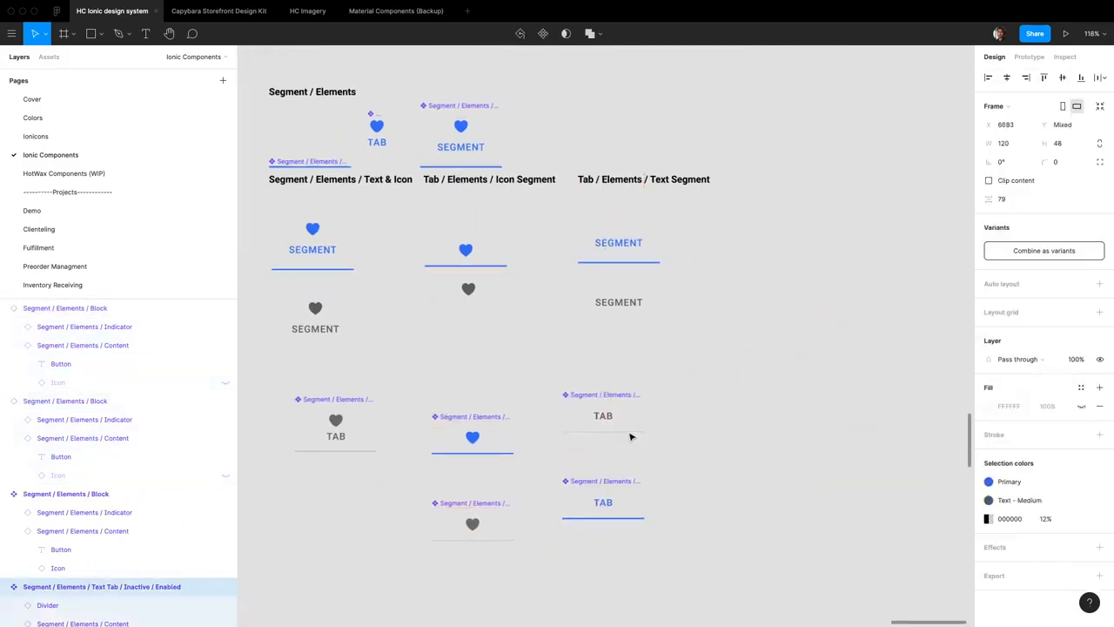
{"action": "scroll", "coordinate": [631, 437], "scroll_direction": "up", "scroll_amount": 4}
{"action": "scroll", "coordinate": [634, 427], "scroll_direction": "down", "scroll_amount": 5}
{"action": "scroll", "coordinate": [635, 427], "scroll_direction": "left", "scroll_amount": 1}
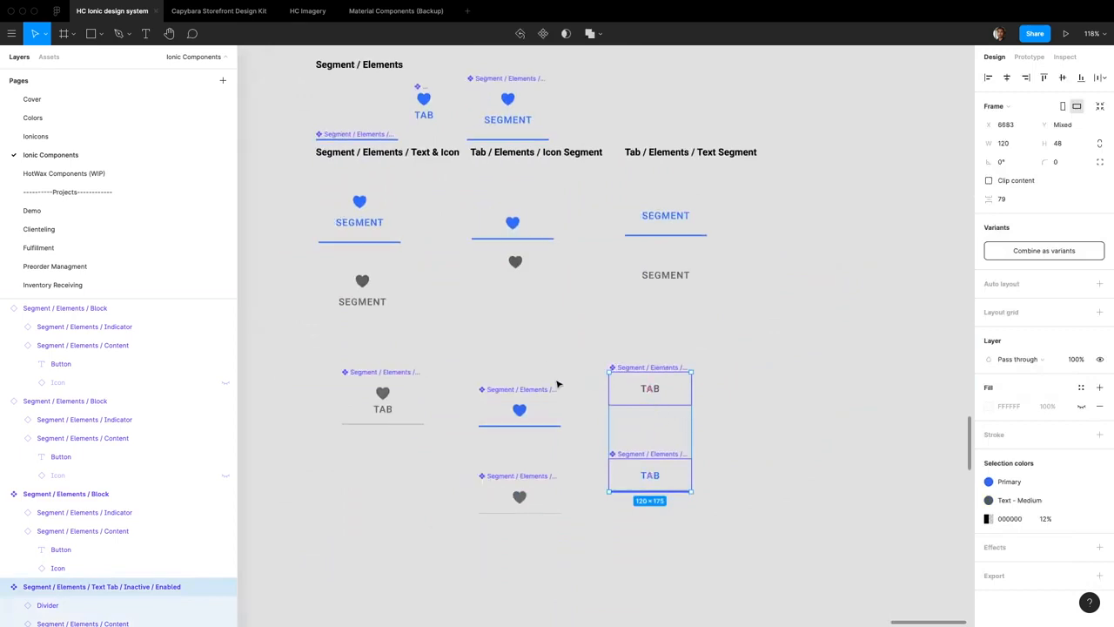
Inspect the type details of the Block component's Button label
{"action": "double_click", "coordinate": [521, 121]}
{"action": "left_click", "coordinate": [1099, 317]}
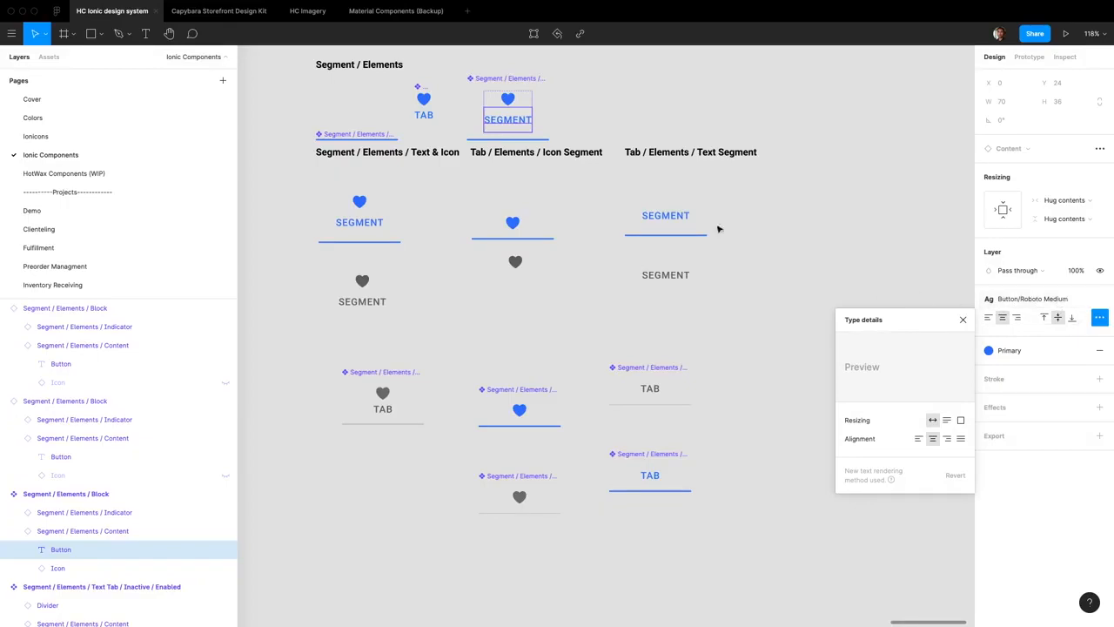
Delete all the old Text & Icon, Icon and Text segment components below the new Block instances
{"action": "left_click", "coordinate": [711, 455]}
{"action": "left_click_drag", "start_coordinate": [745, 533], "coordinate": [307, 342]}
{"action": "key", "text": "Delete"}
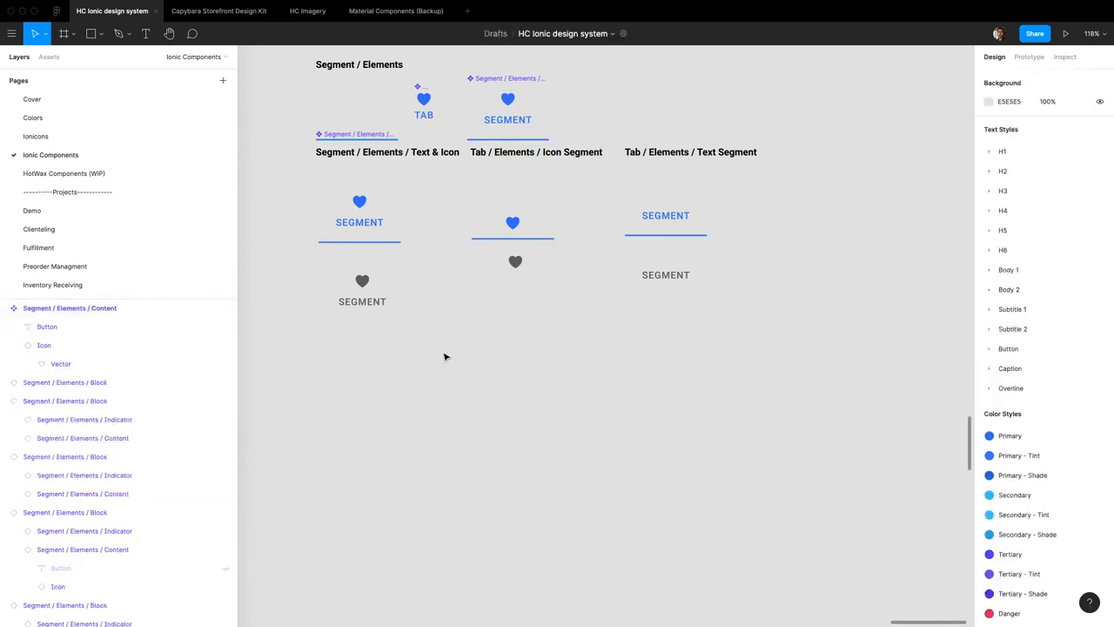
Tidy up the six Block instances into an evenly spaced grid
{"action": "scroll", "coordinate": [499, 345], "scroll_direction": "up", "scroll_amount": 1}
{"action": "left_click_drag", "start_coordinate": [815, 436], "coordinate": [266, 228]}
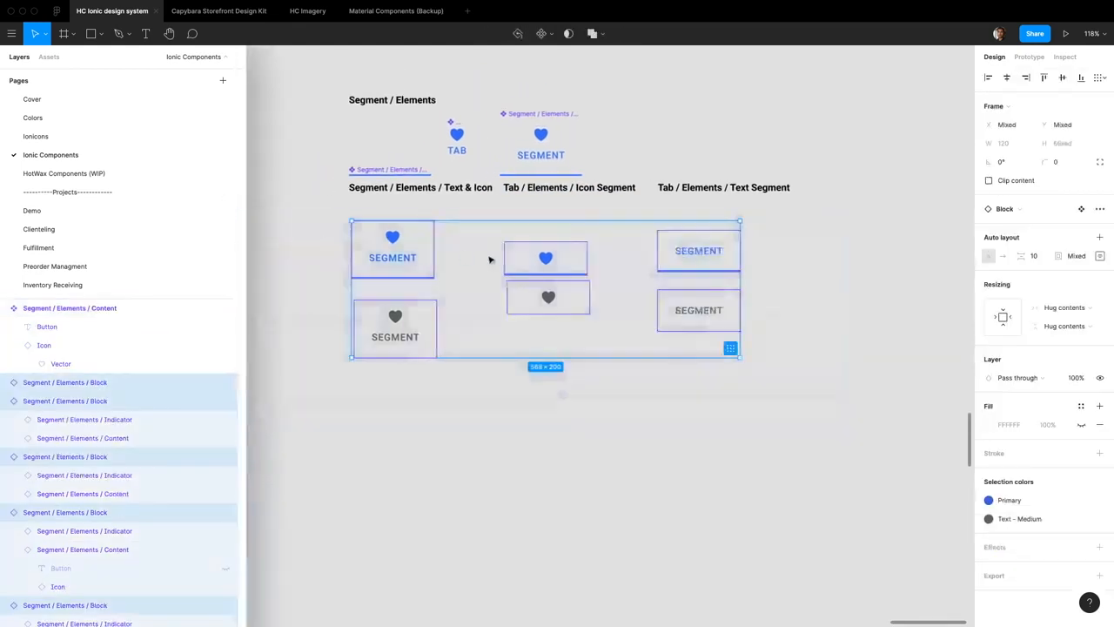
{"action": "left_click", "coordinate": [724, 351]}
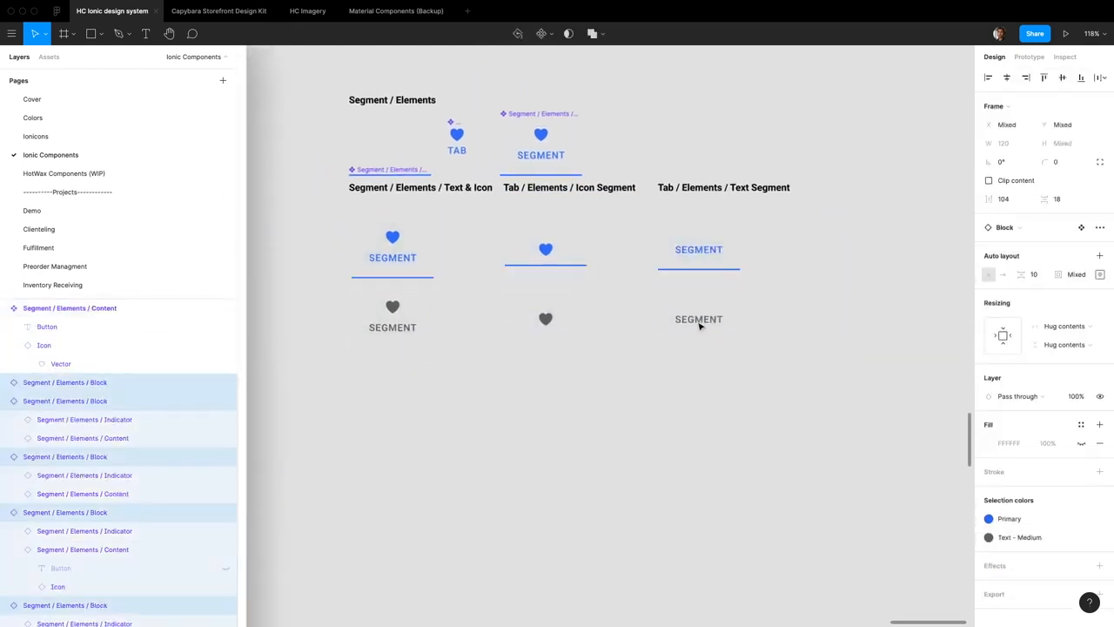
{"action": "left_click", "coordinate": [792, 329]}
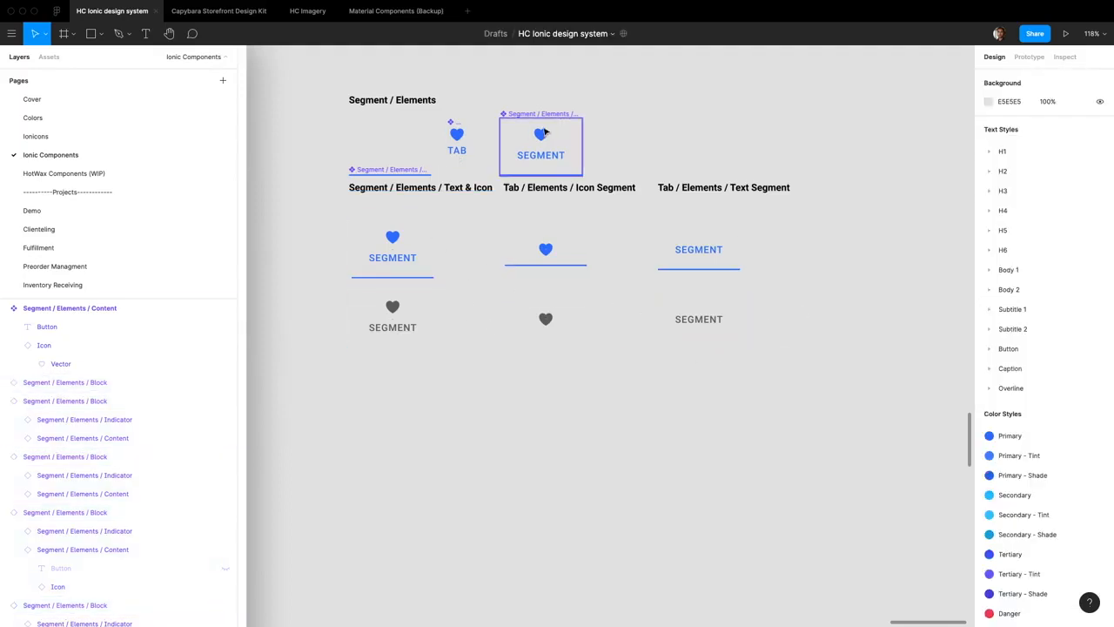
Switch to Safari and examine the font size, font weight and line height variables in segment-button.md.scss on GitHub
{"action": "left_click", "coordinate": [545, 158]}
{"action": "scroll", "coordinate": [544, 149], "scroll_direction": "up", "scroll_amount": 5}
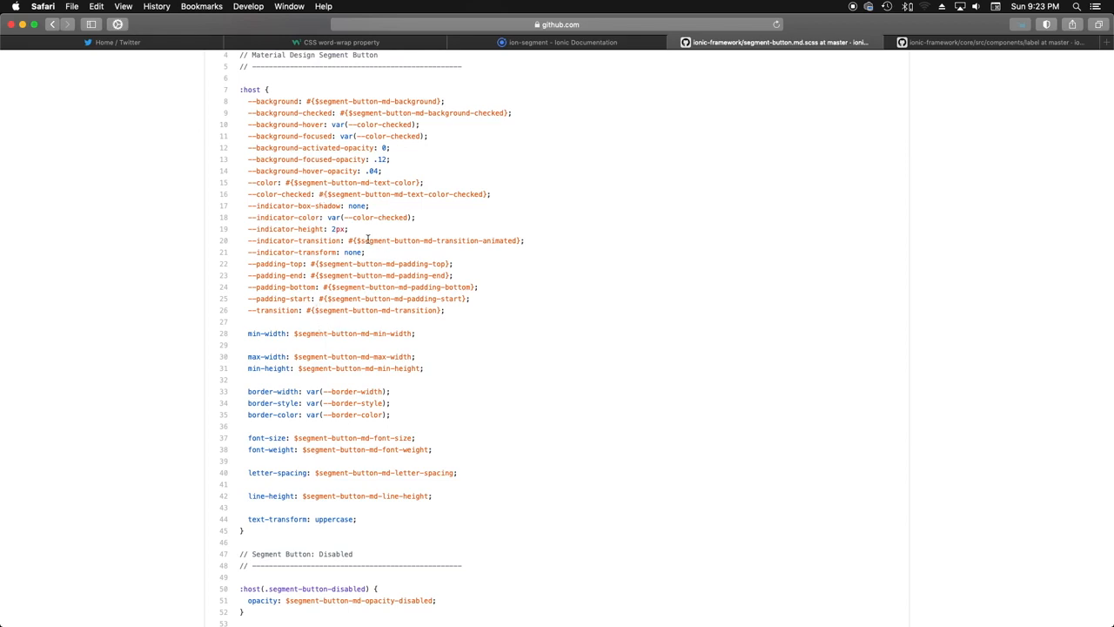
{"action": "scroll", "coordinate": [346, 359], "scroll_direction": "down", "scroll_amount": 1}
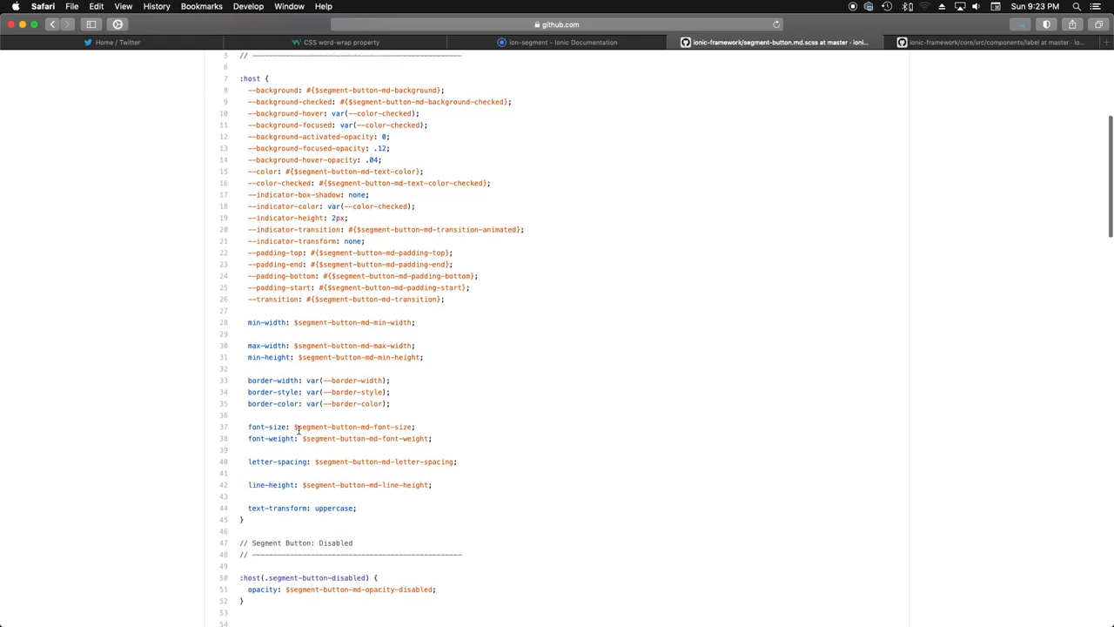
{"action": "left_click_drag", "start_coordinate": [297, 429], "coordinate": [442, 435]}
{"action": "left_click", "coordinate": [440, 440]}
{"action": "left_click_drag", "start_coordinate": [304, 485], "coordinate": [429, 485]}
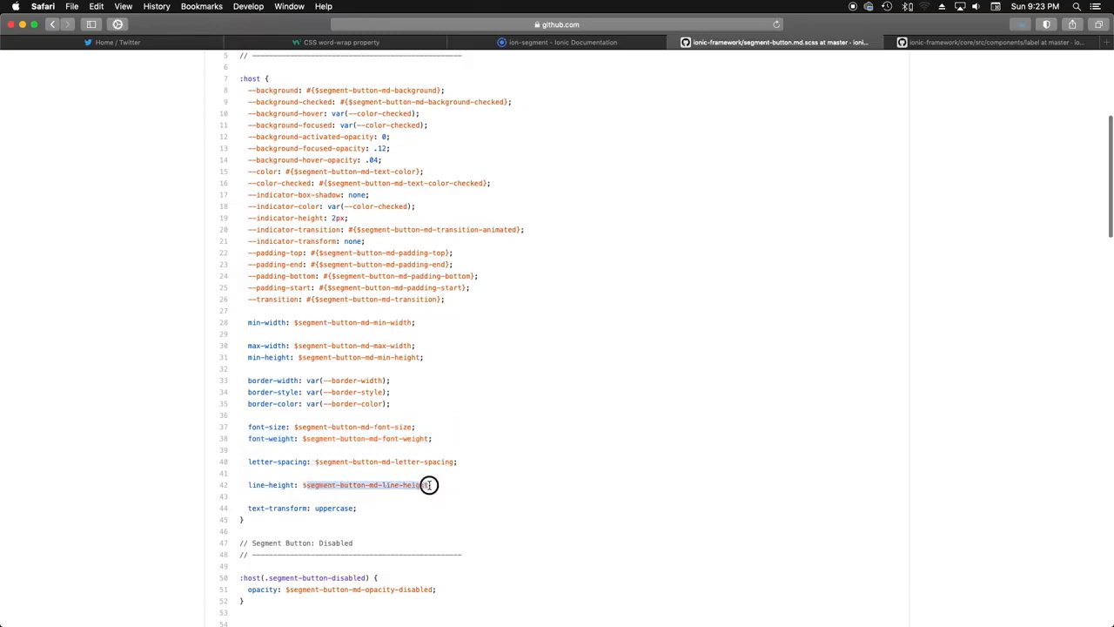
{"action": "left_click", "coordinate": [422, 485]}
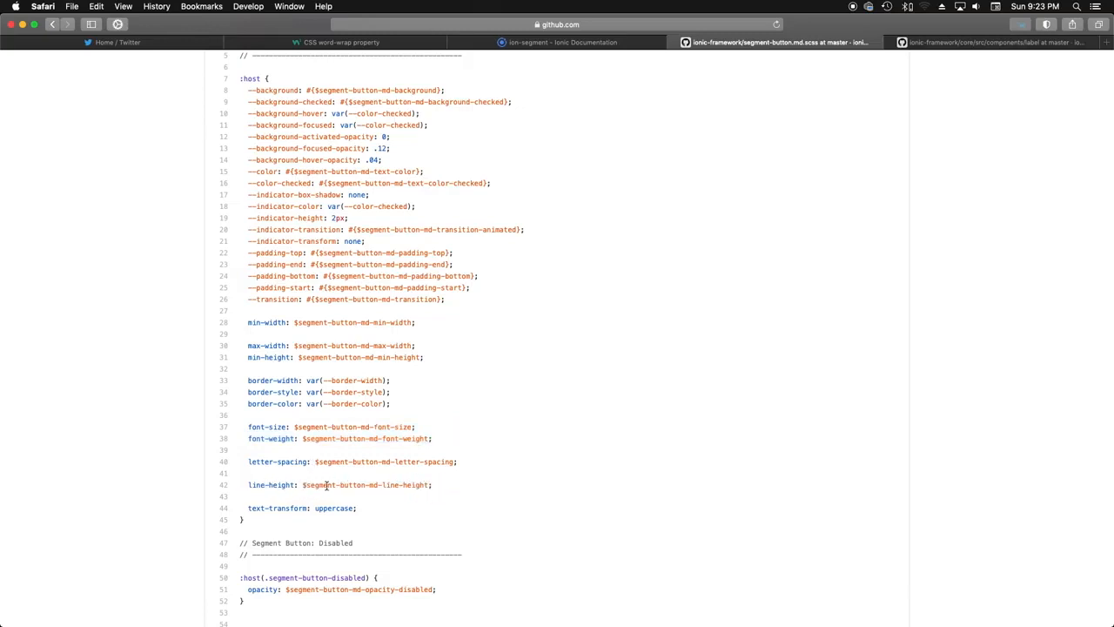
{"action": "left_click_drag", "start_coordinate": [326, 485], "coordinate": [405, 485]}
{"action": "left_click", "coordinate": [407, 487]}
Switch back to Figma and make the Block's Content and Button label fill the container width, with a fixed label height of 22
{"action": "key", "text": "ctrl+Left"}
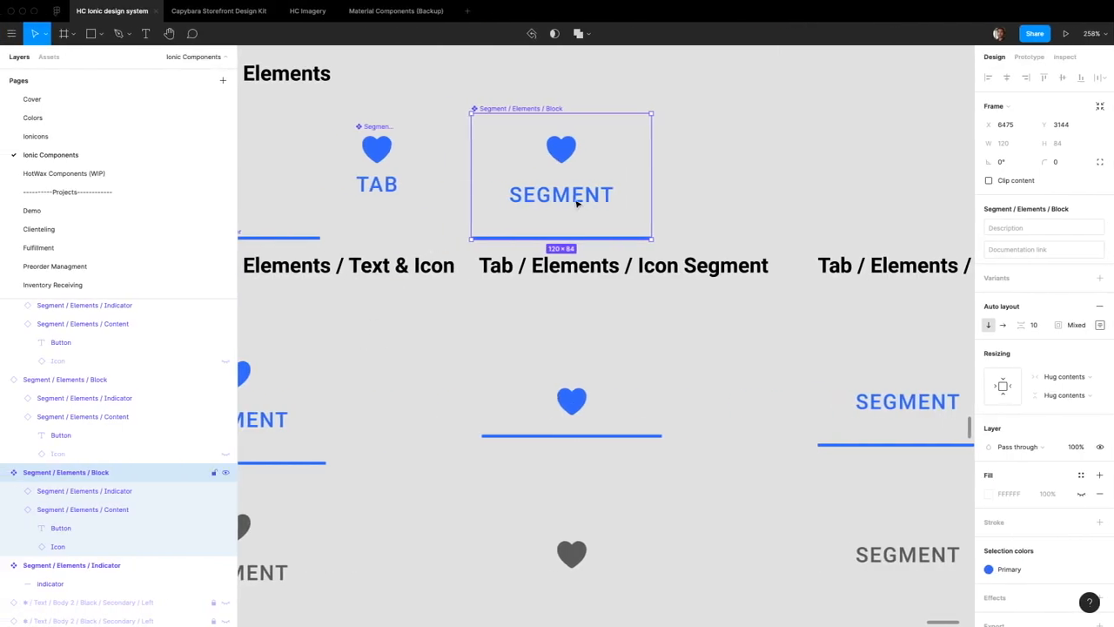
{"action": "left_click", "coordinate": [579, 198]}
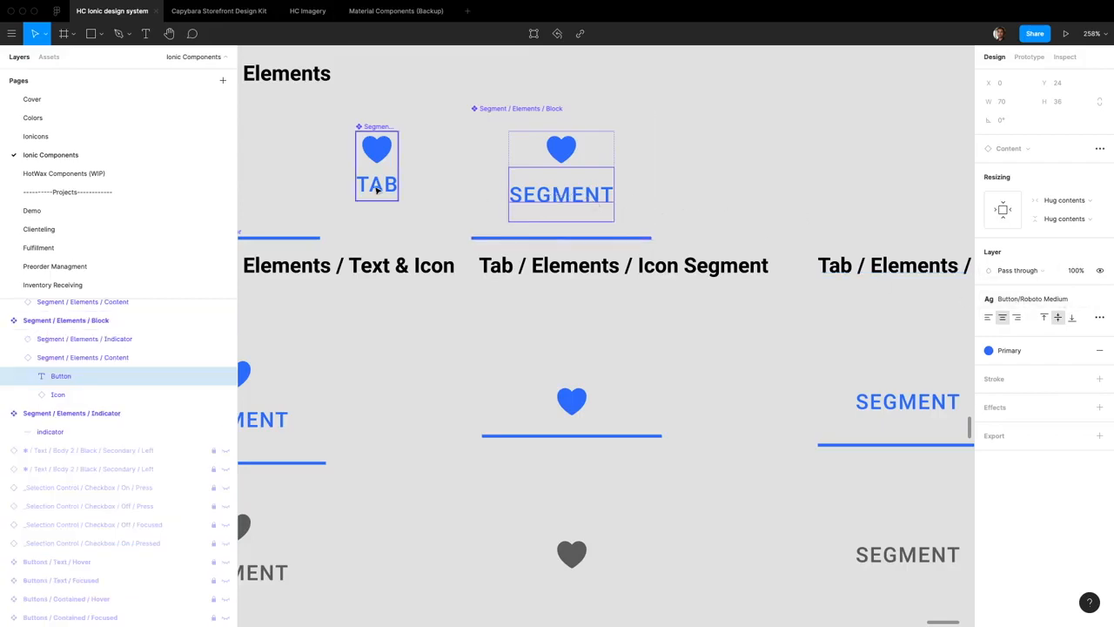
{"action": "left_click", "coordinate": [490, 191]}
{"action": "left_click", "coordinate": [641, 102]}
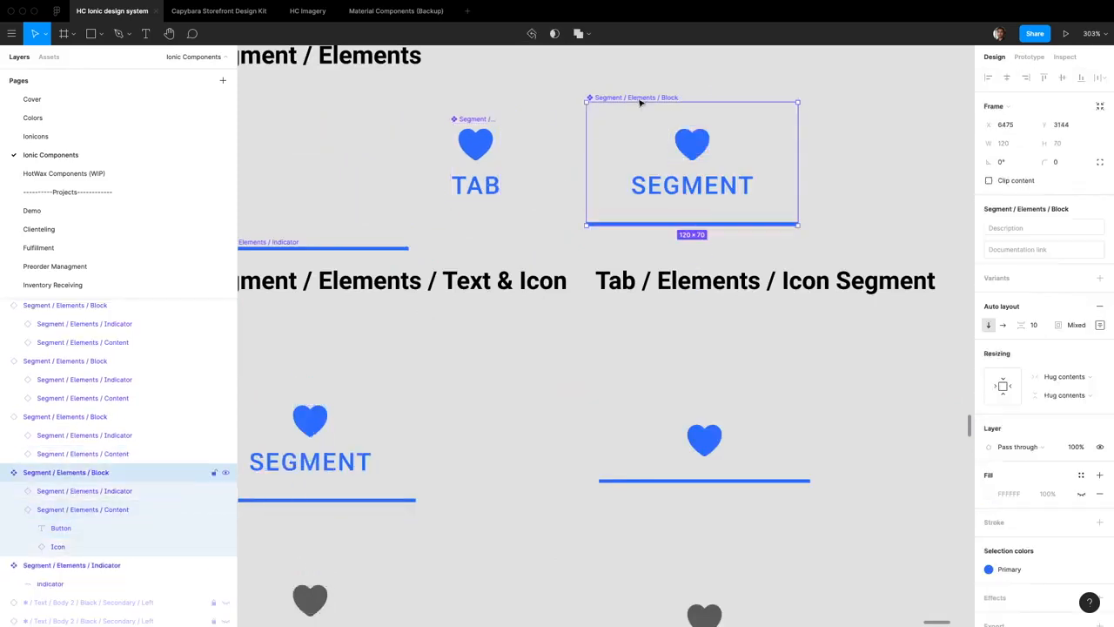
Test how the Block's Button label handles a long text string, and undo it back to SEGMENT
{"action": "double_click", "coordinate": [723, 191]}
{"action": "type", "text": "ADFAFADFADFAF"}
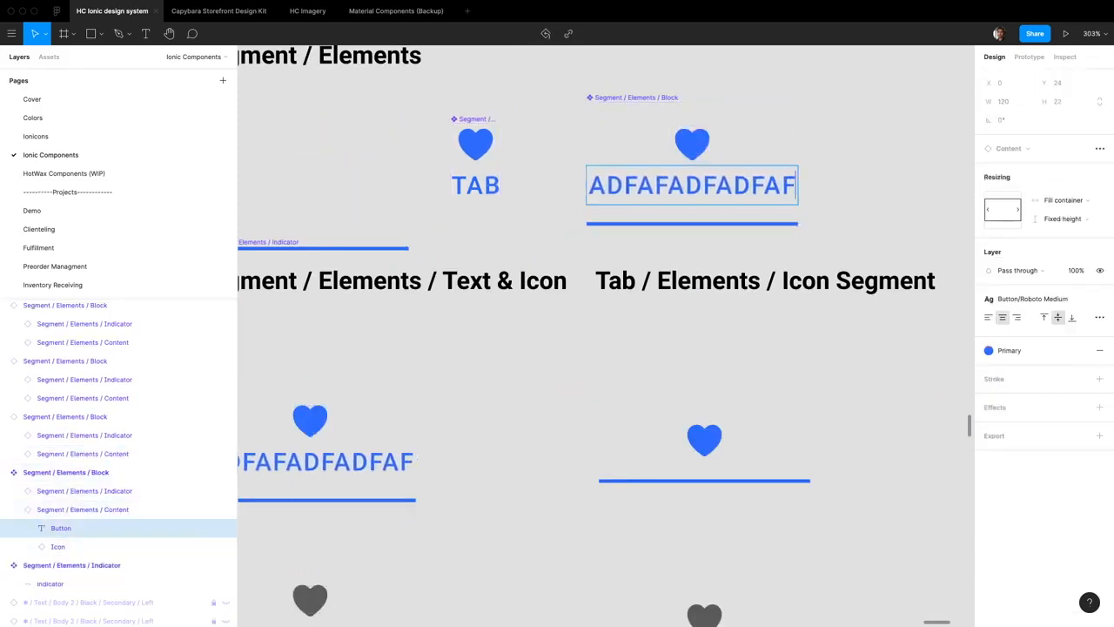
{"action": "type", "text": "DAFAFADFA"}
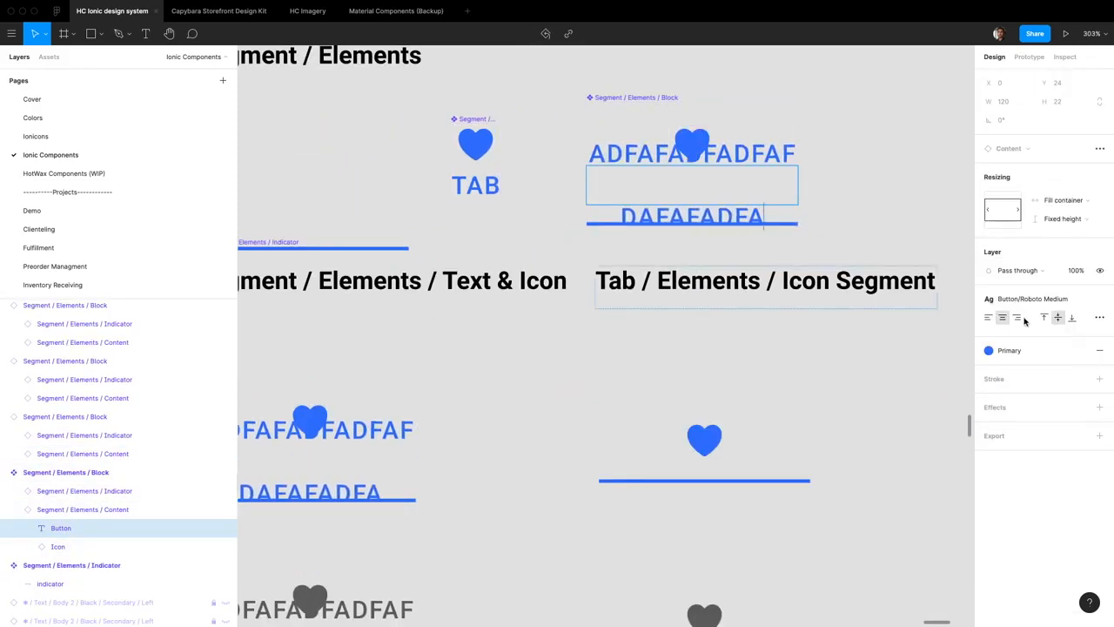
{"action": "key", "text": "super+z"}
{"action": "key", "text": "Escape"}
{"action": "left_click", "coordinate": [831, 217]}
Set the Block's Button label to hug contents in both width and height
{"action": "left_click", "coordinate": [677, 186]}
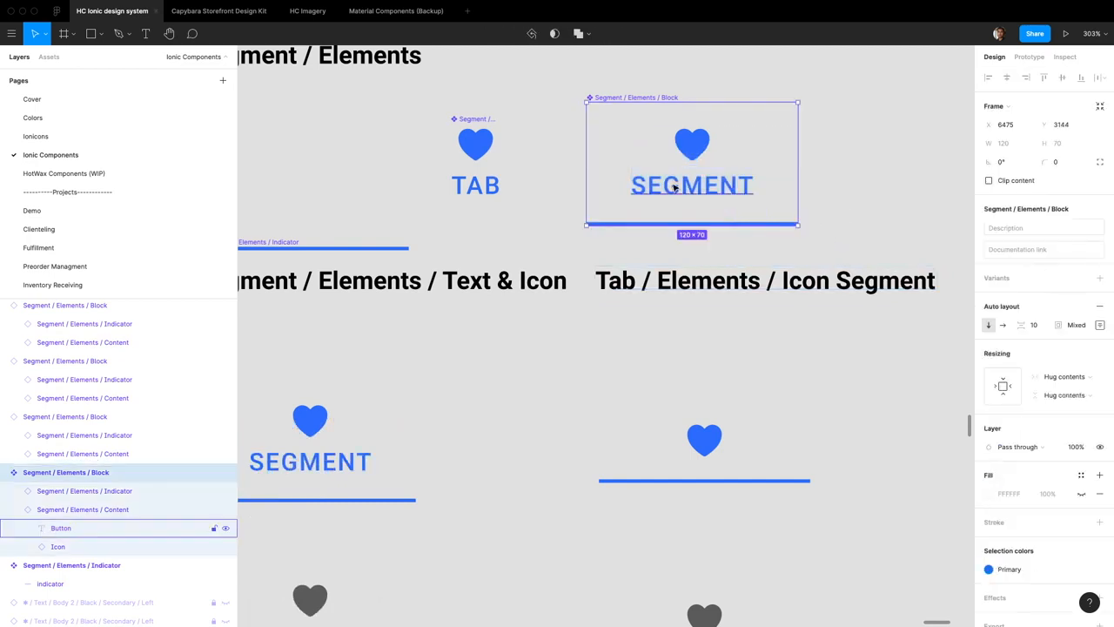
{"action": "left_click", "coordinate": [679, 186], "text": "super"}
{"action": "left_click", "coordinate": [1078, 200]}
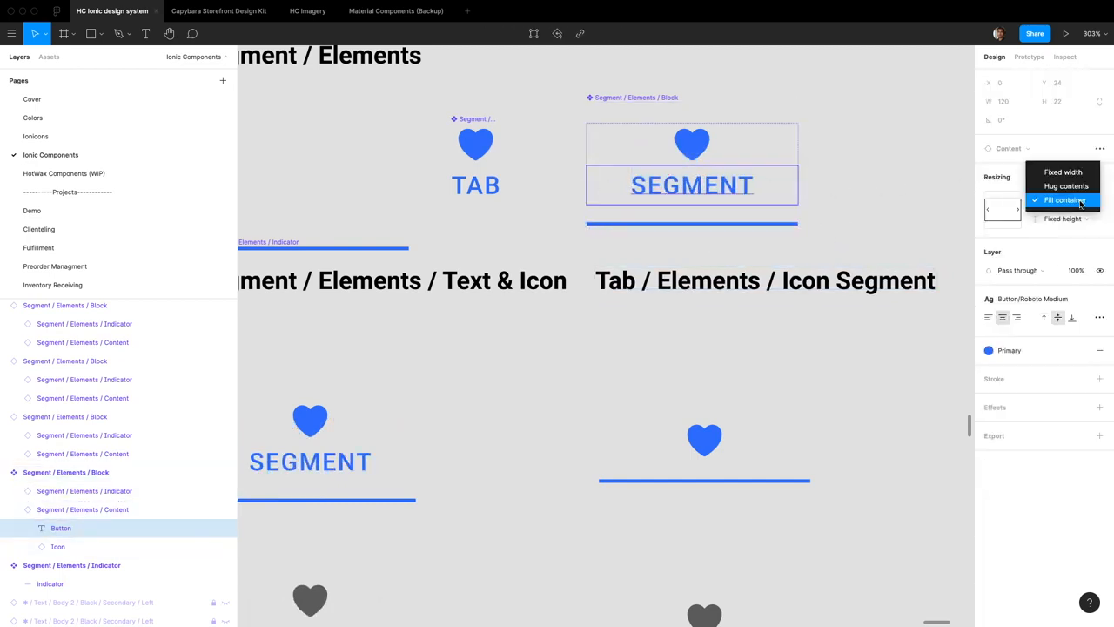
{"action": "left_click", "coordinate": [1069, 186]}
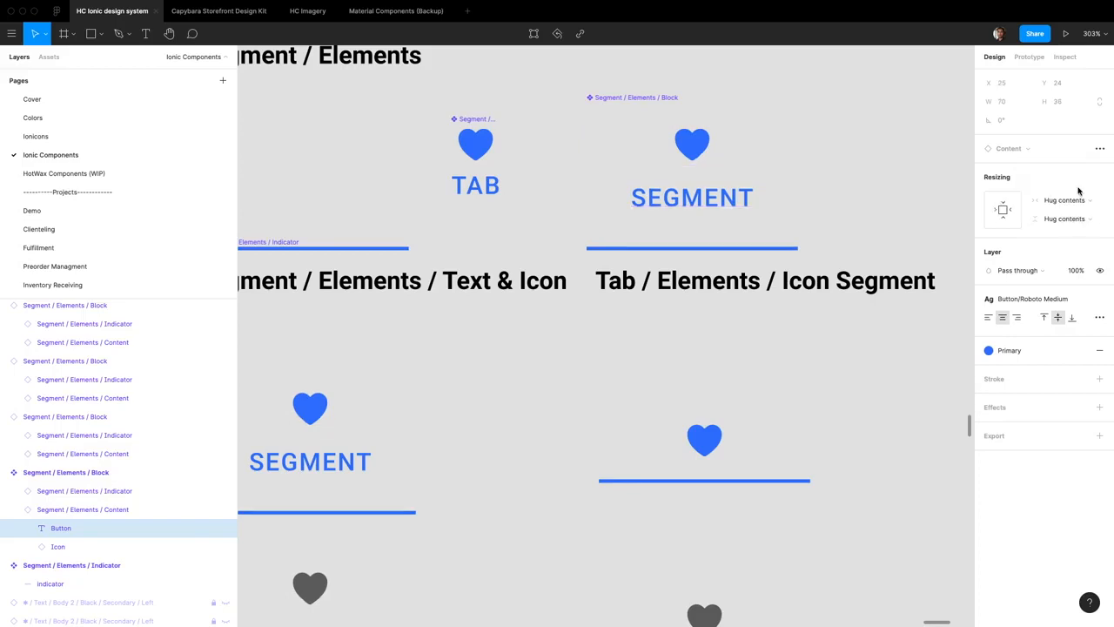
{"action": "left_click", "coordinate": [1078, 220]}
{"action": "left_click", "coordinate": [1069, 218]}
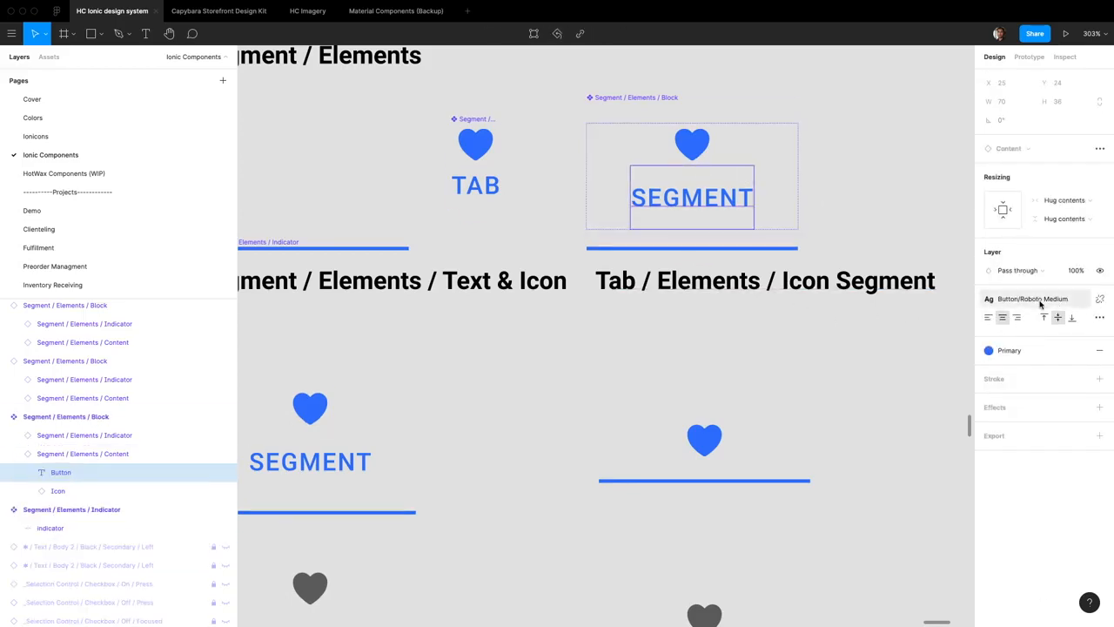
Detach the Button/Roboto Medium text style from the Block's Button label and set its line height to 22
{"action": "left_click", "coordinate": [1101, 300]}
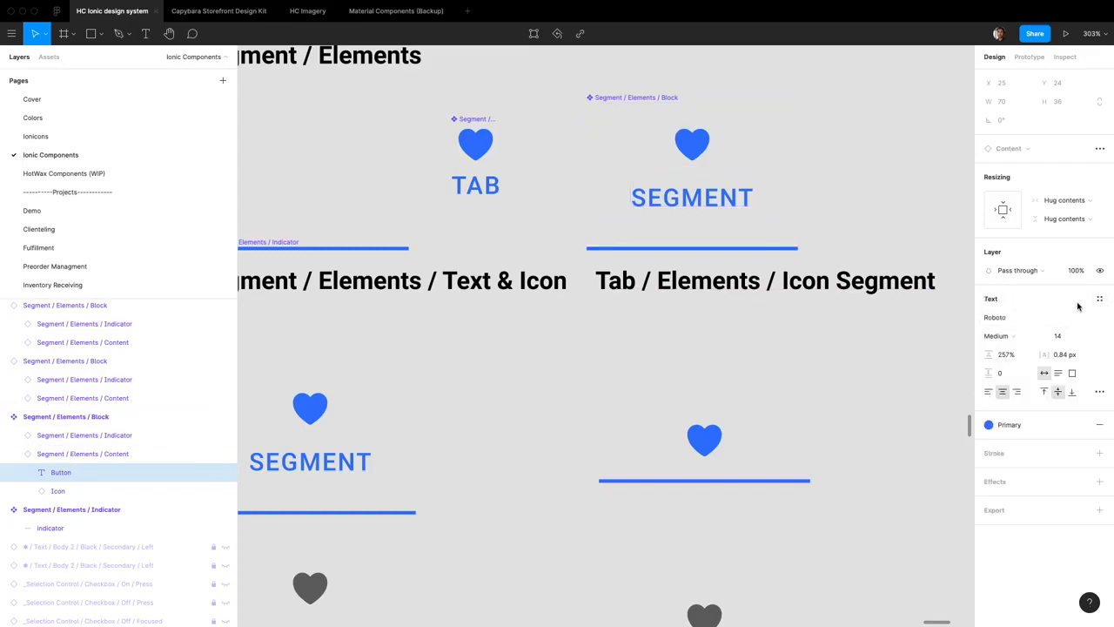
{"action": "left_click", "coordinate": [1010, 357]}
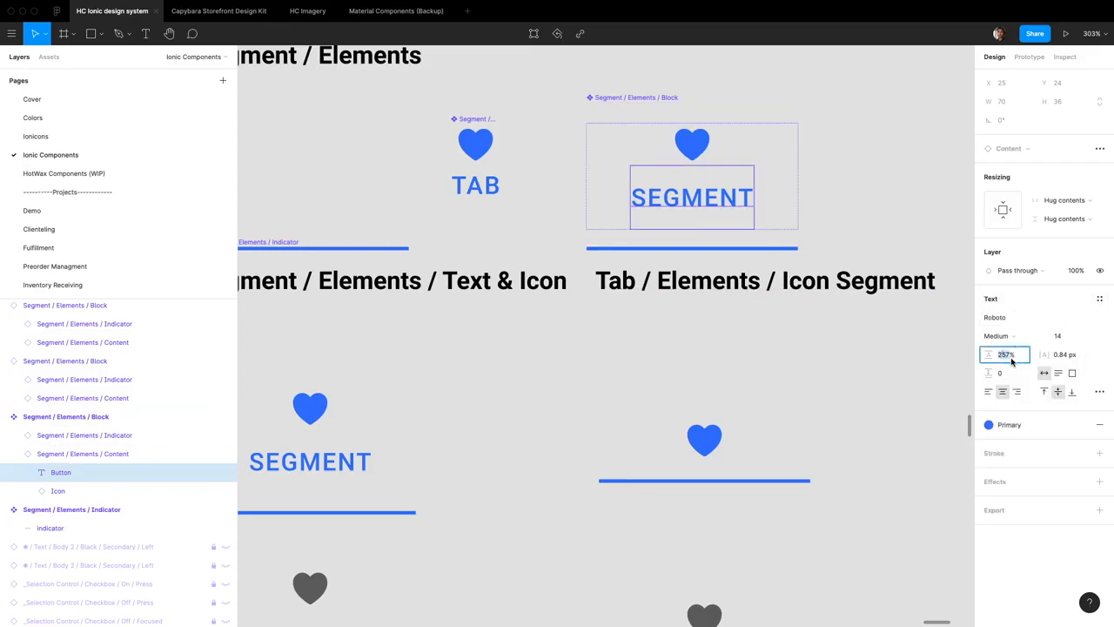
{"action": "type", "text": "22"}
{"action": "key", "text": "Return"}
{"action": "left_click", "coordinate": [938, 266]}
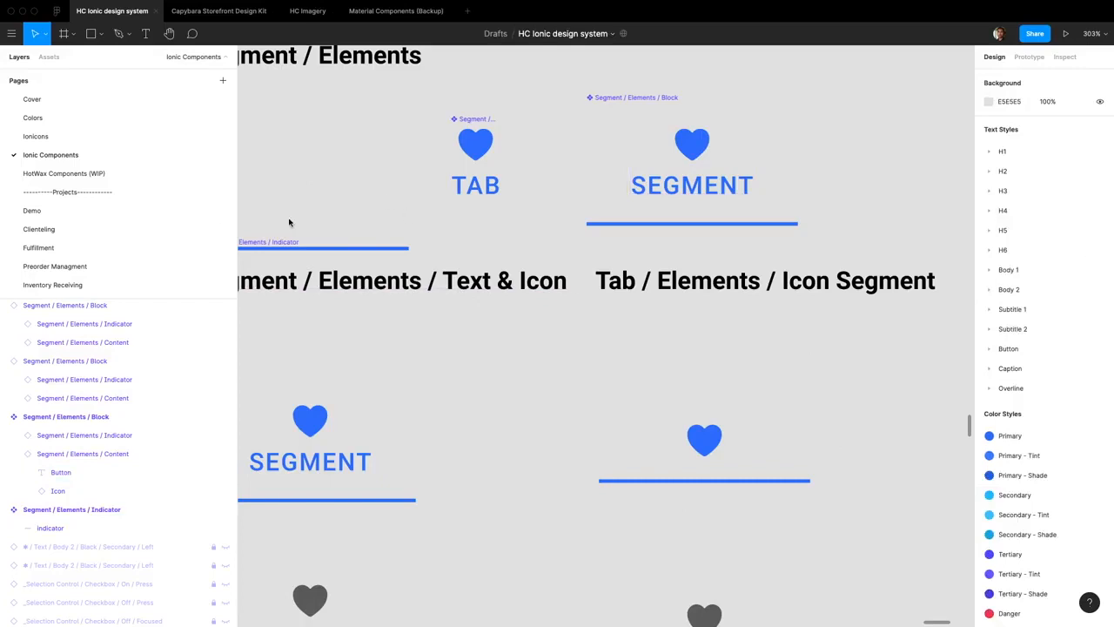
Push the Content instance's overrides to its main component and move that component farther from the Block
{"action": "left_click", "coordinate": [738, 189]}
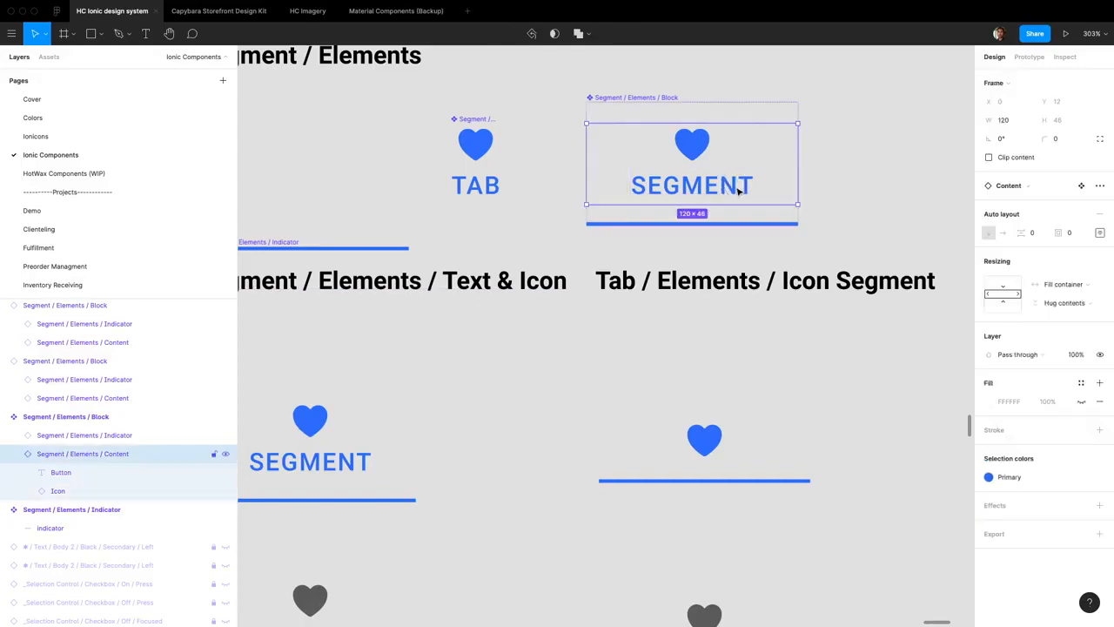
{"action": "left_click", "coordinate": [1099, 186]}
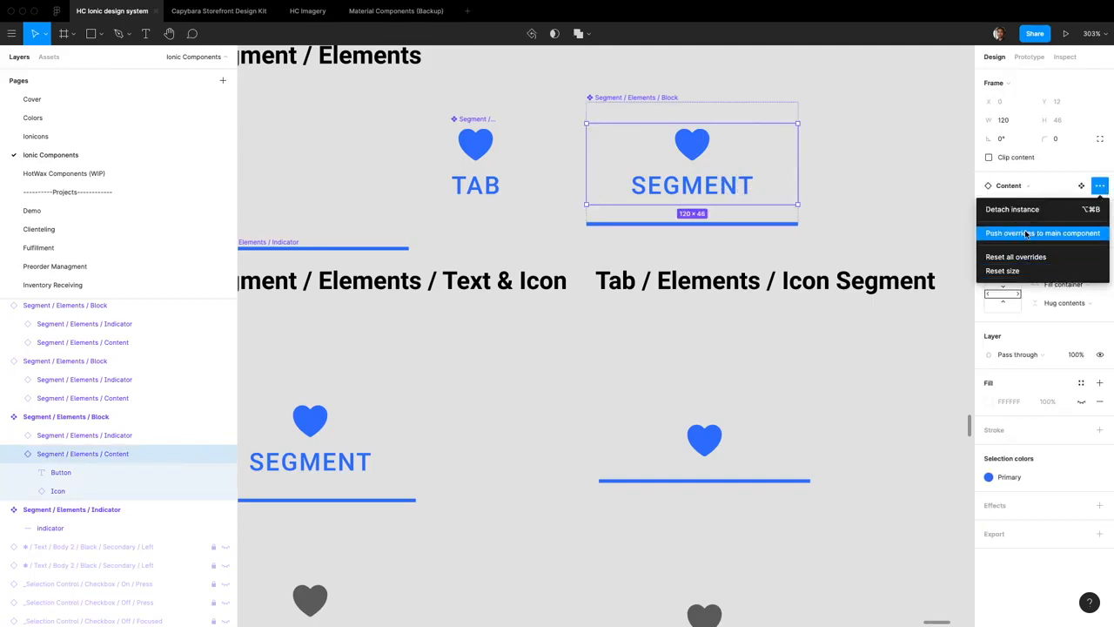
{"action": "left_click", "coordinate": [1026, 233]}
{"action": "left_click", "coordinate": [542, 139]}
{"action": "left_click_drag", "start_coordinate": [497, 119], "coordinate": [291, 120]}
{"action": "left_click", "coordinate": [741, 154]}
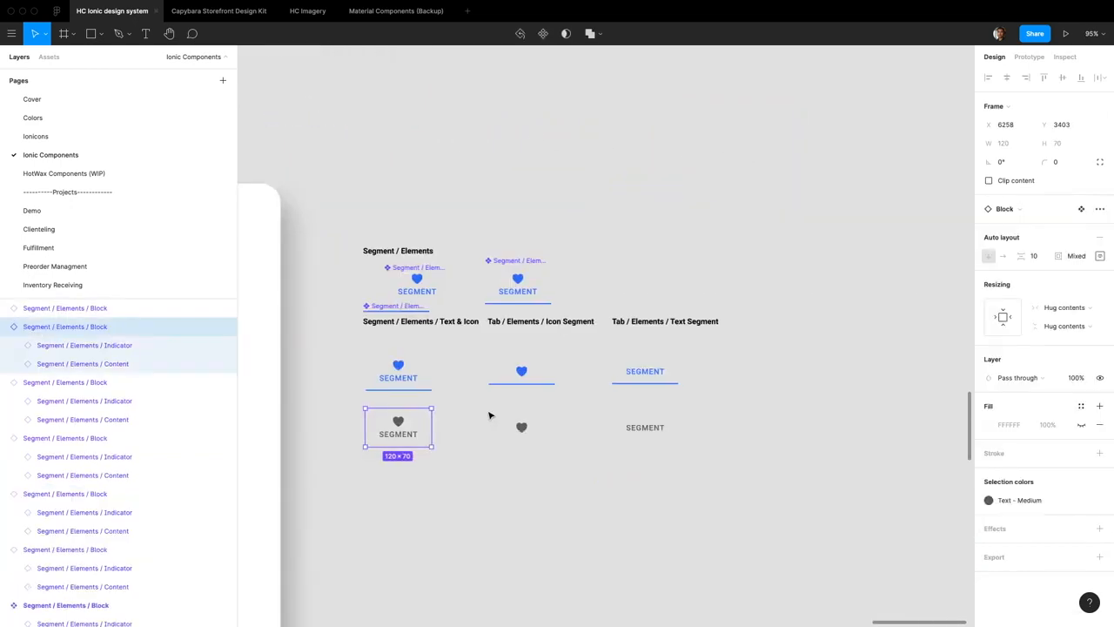
Examine the Segment component and its variants in the Segment documentation frame
{"action": "scroll", "coordinate": [490, 414], "scroll_direction": "left", "scroll_amount": 2}
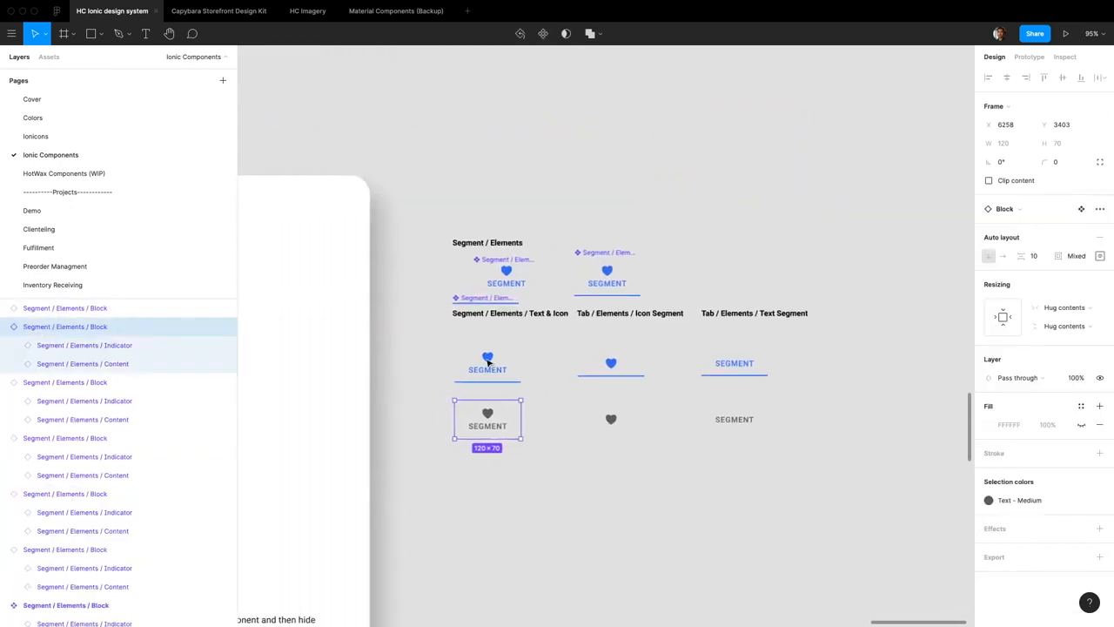
{"action": "scroll", "coordinate": [488, 362], "scroll_direction": "left", "scroll_amount": 10}
{"action": "scroll", "coordinate": [487, 362], "scroll_direction": "down", "scroll_amount": 2}
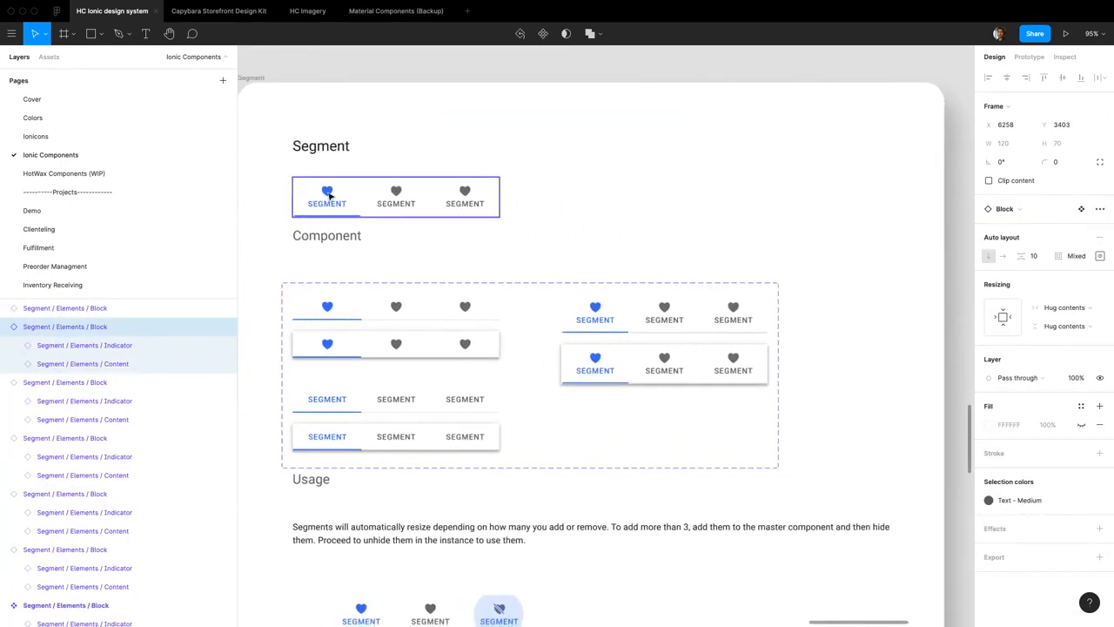
Turn the six Block instances into components named Segment / Elements / Text & Icon, Icon and Text according to their content, and rename Block to Button
{"action": "scroll", "coordinate": [329, 197], "scroll_direction": "down", "scroll_amount": 3}
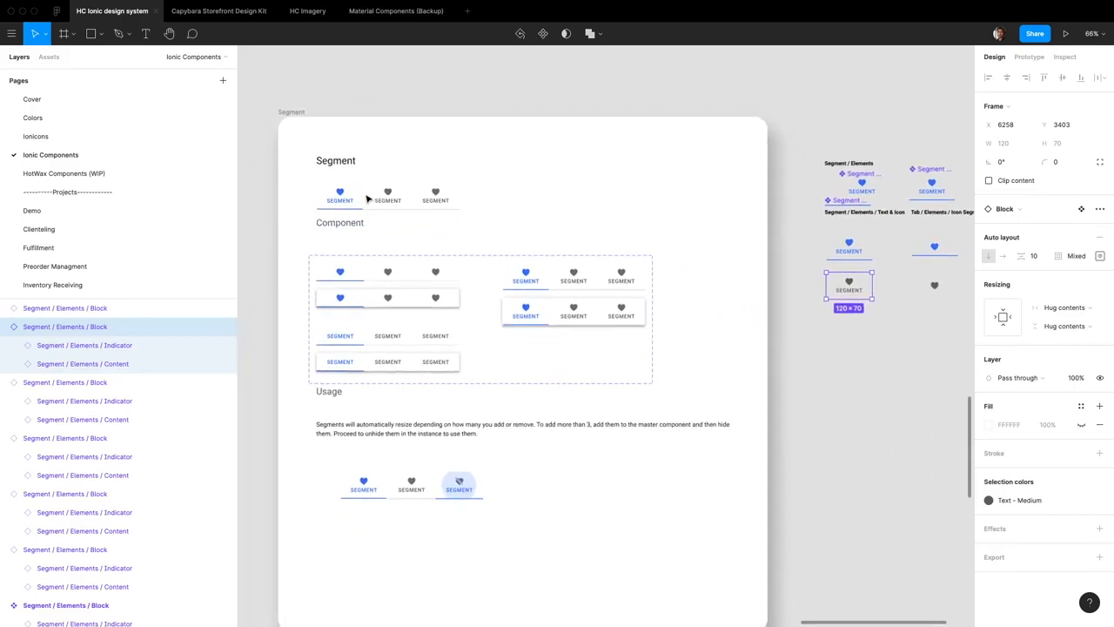
{"action": "scroll", "coordinate": [367, 200], "scroll_direction": "right", "scroll_amount": 2}
{"action": "left_click", "coordinate": [862, 190]}
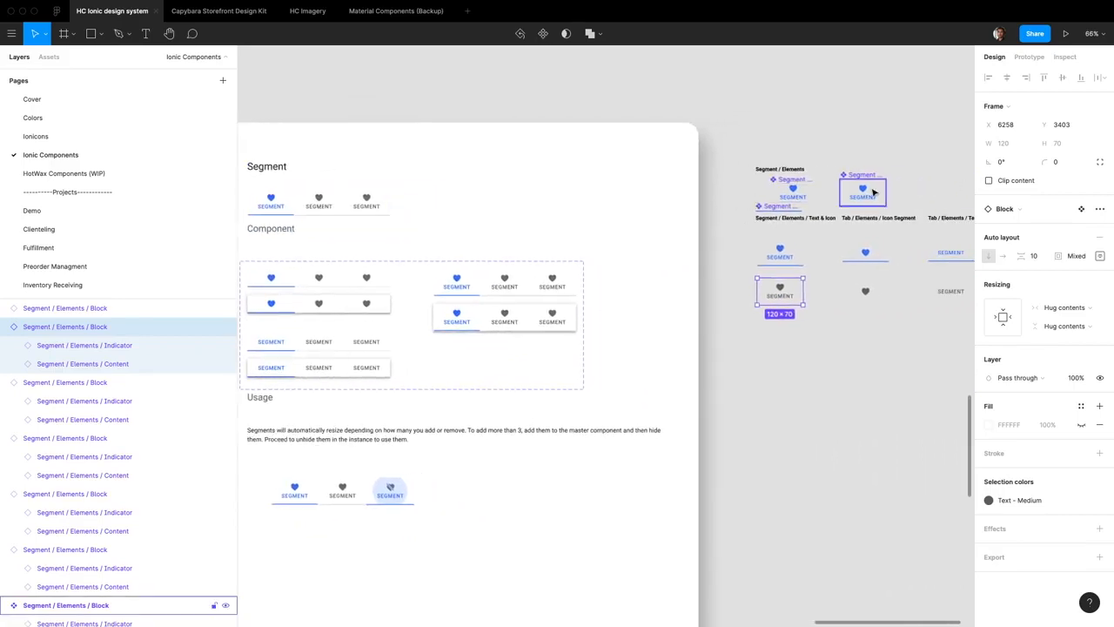
{"action": "left_click", "coordinate": [783, 262]}
{"action": "scroll", "coordinate": [835, 301], "scroll_direction": "right", "scroll_amount": 3}
{"action": "scroll", "coordinate": [744, 293], "scroll_direction": "up", "scroll_amount": 5}
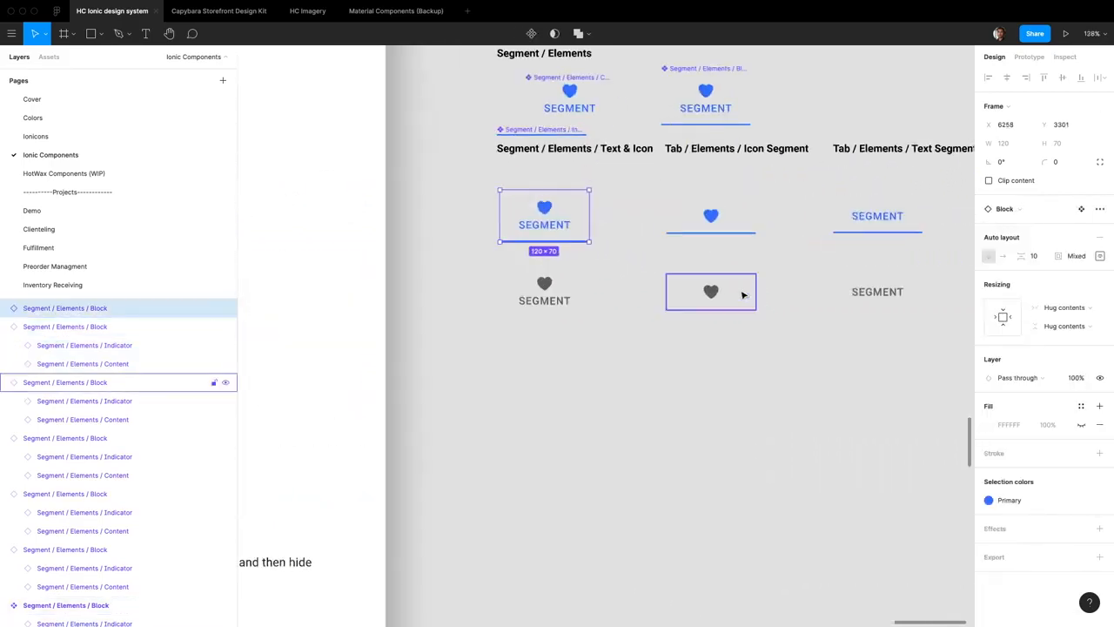
{"action": "scroll", "coordinate": [743, 295], "scroll_direction": "right", "scroll_amount": 3}
{"action": "left_click_drag", "start_coordinate": [387, 369], "coordinate": [821, 231]}
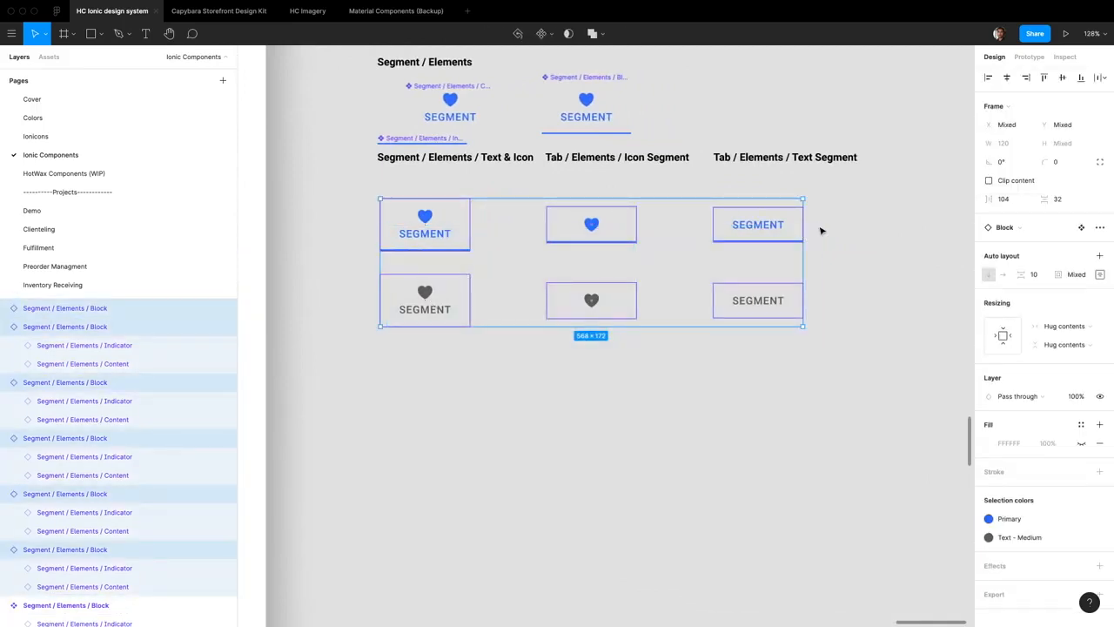
{"action": "key", "text": "ctrl+r"}
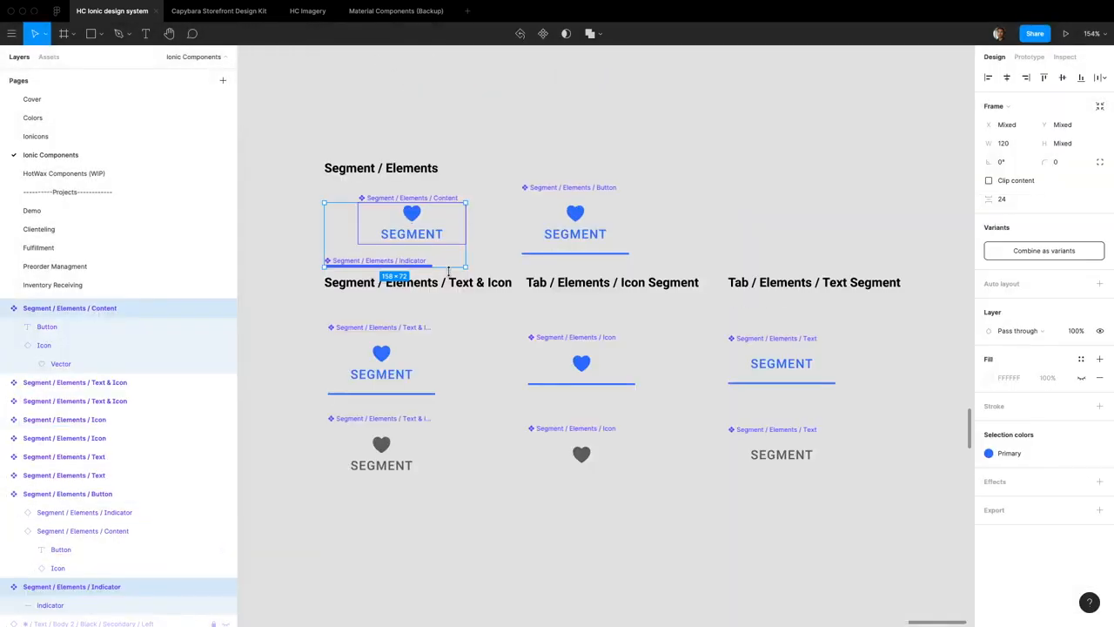
Delete the Content and Indicator main components and move the Button component under the Segment / Elements heading
{"action": "key", "text": "Delete"}
{"action": "left_click", "coordinate": [566, 233]}
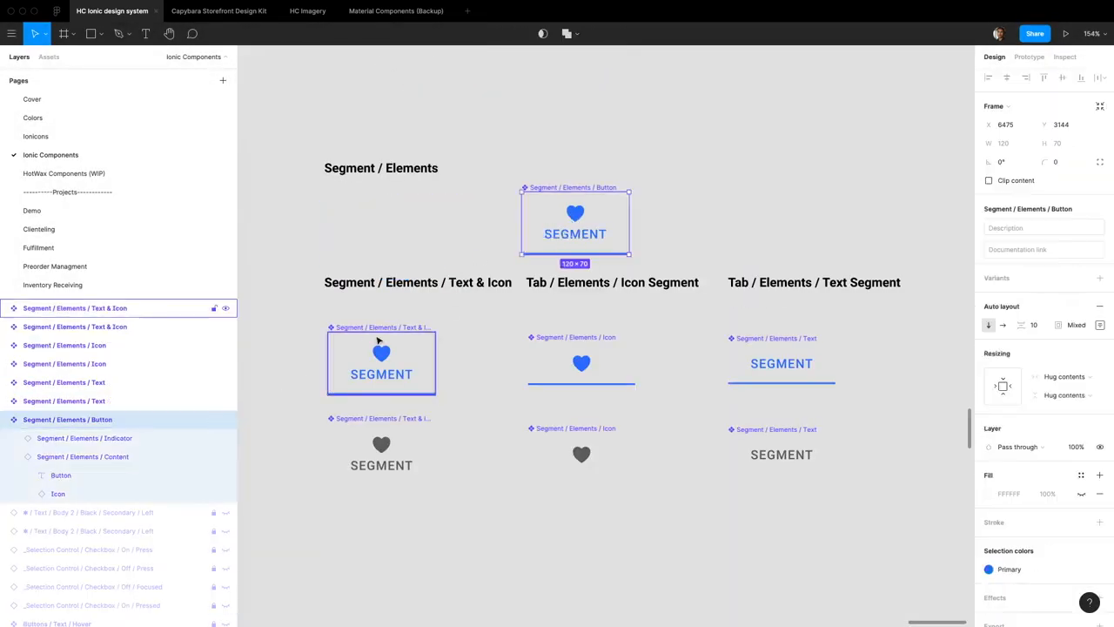
Add Active or Resting to the names of the six segment components and combine them as variants
{"action": "left_click_drag", "start_coordinate": [367, 232], "coordinate": [364, 229]}
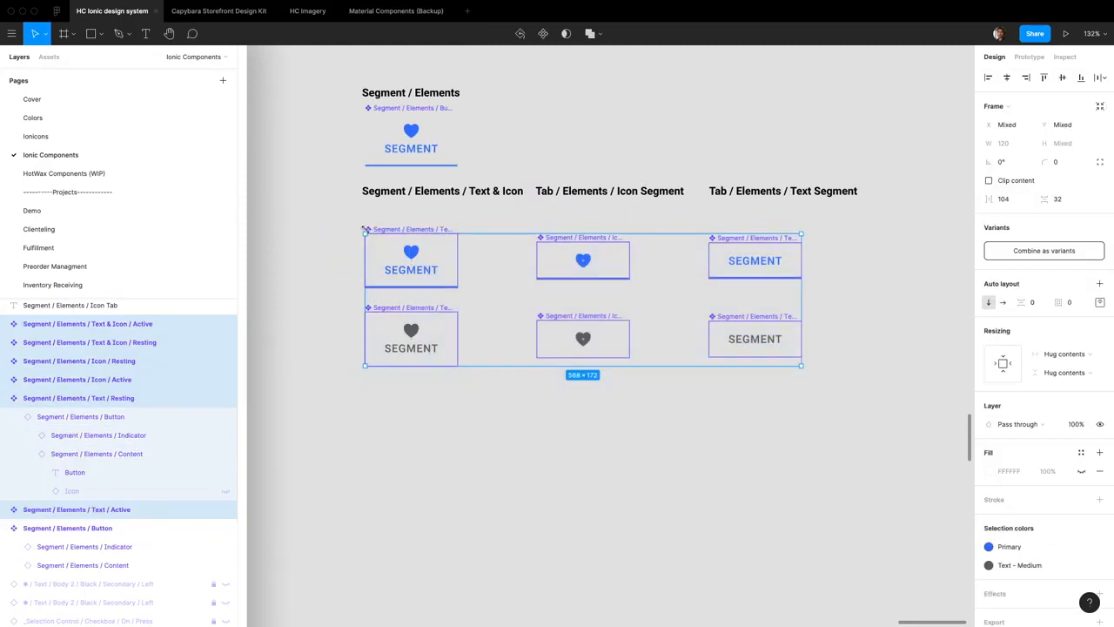
{"action": "scroll", "coordinate": [368, 236], "scroll_direction": "left", "scroll_amount": 10}
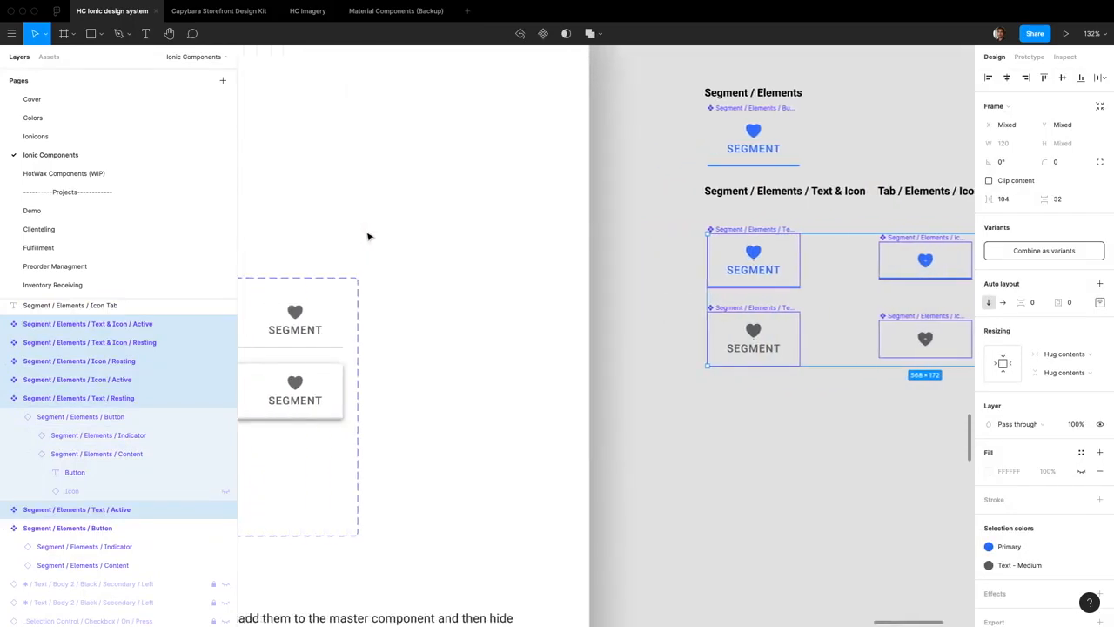
{"action": "scroll", "coordinate": [370, 237], "scroll_direction": "left", "scroll_amount": 15}
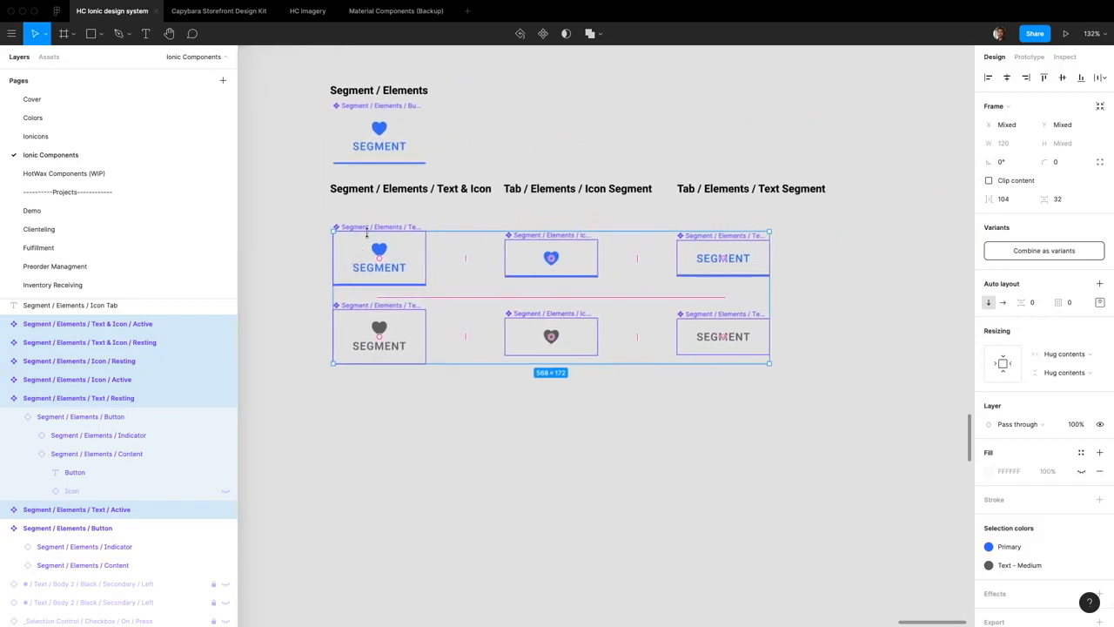
{"action": "left_click", "coordinate": [1044, 250]}
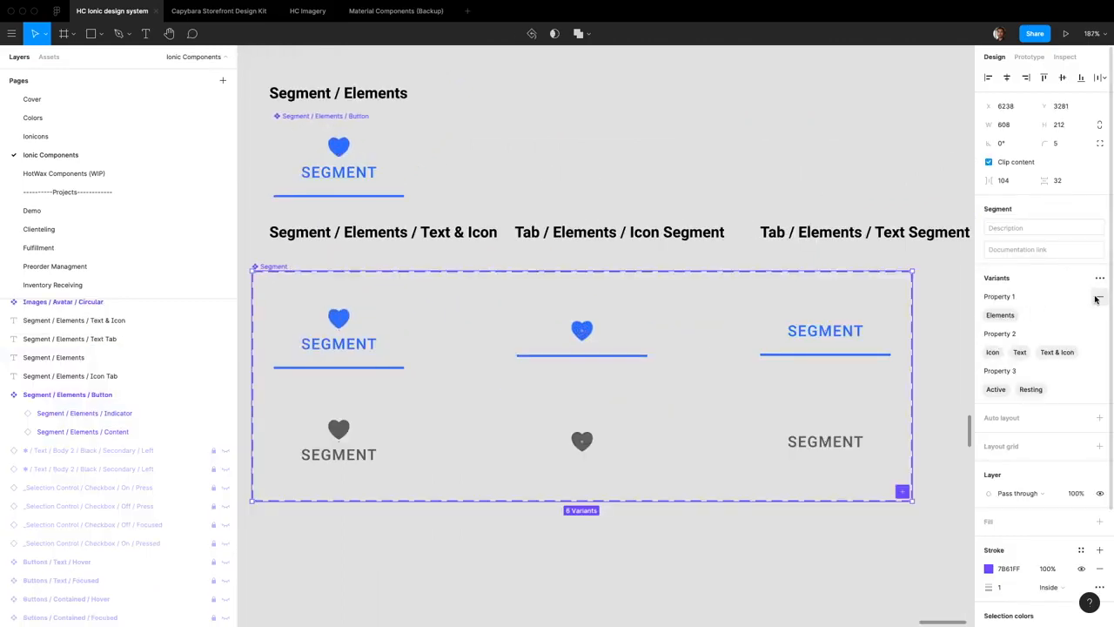
Remove Property 1 from the Segment variant set and rename Property 2 to Content
{"action": "left_click", "coordinate": [1098, 298]}
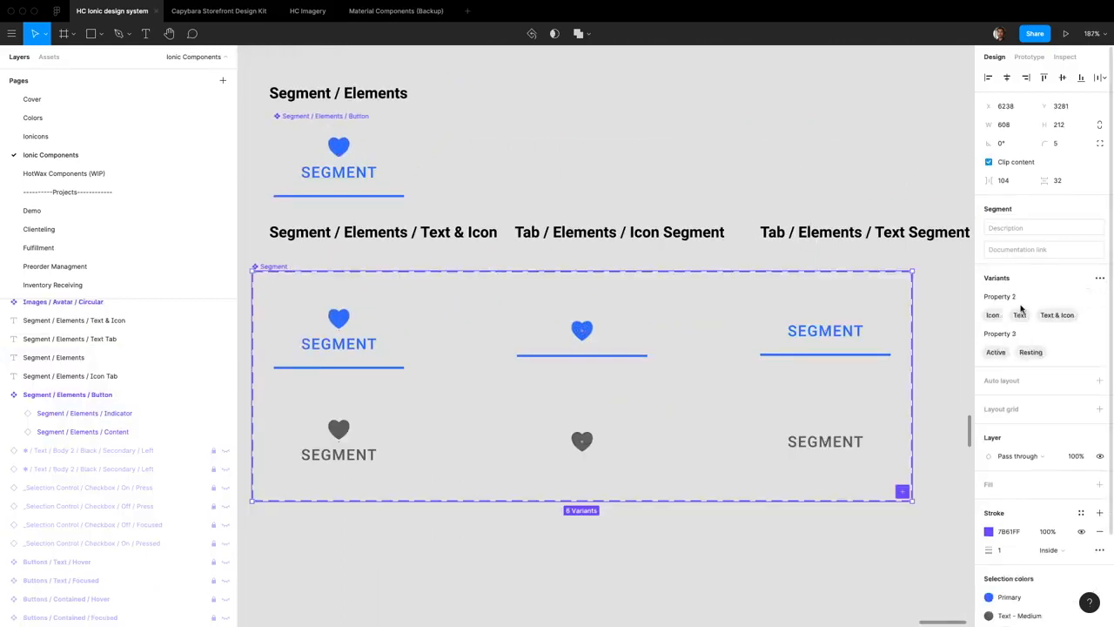
{"action": "double_click", "coordinate": [1014, 296]}
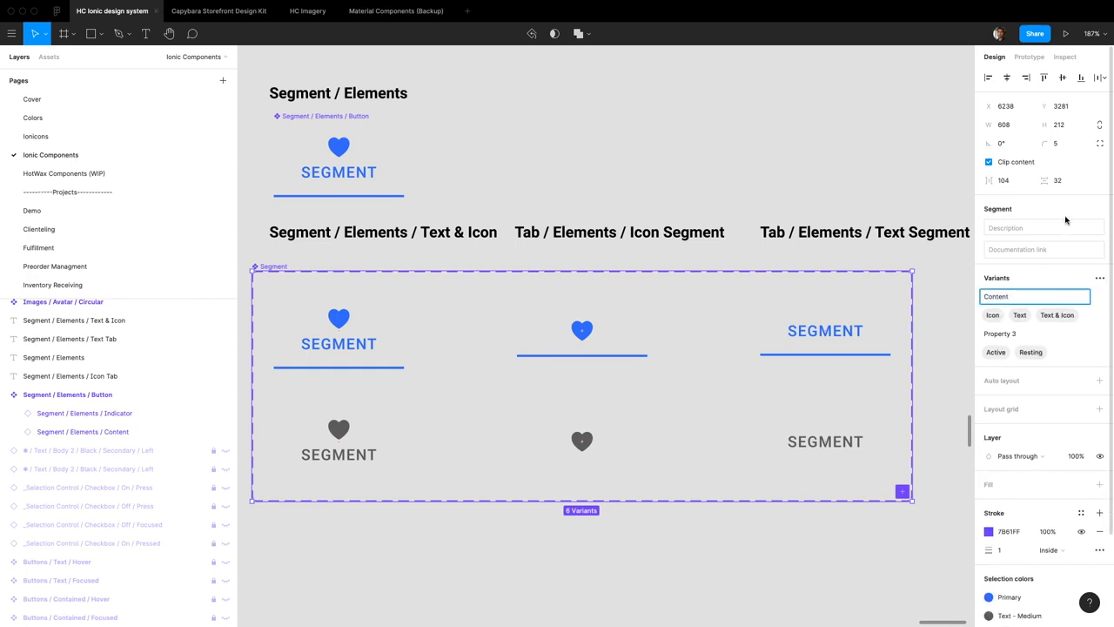
{"action": "type", "text": "Content"}
Rename Property 3 of the variant set to Active and change its values to True and False
{"action": "double_click", "coordinate": [1015, 339]}
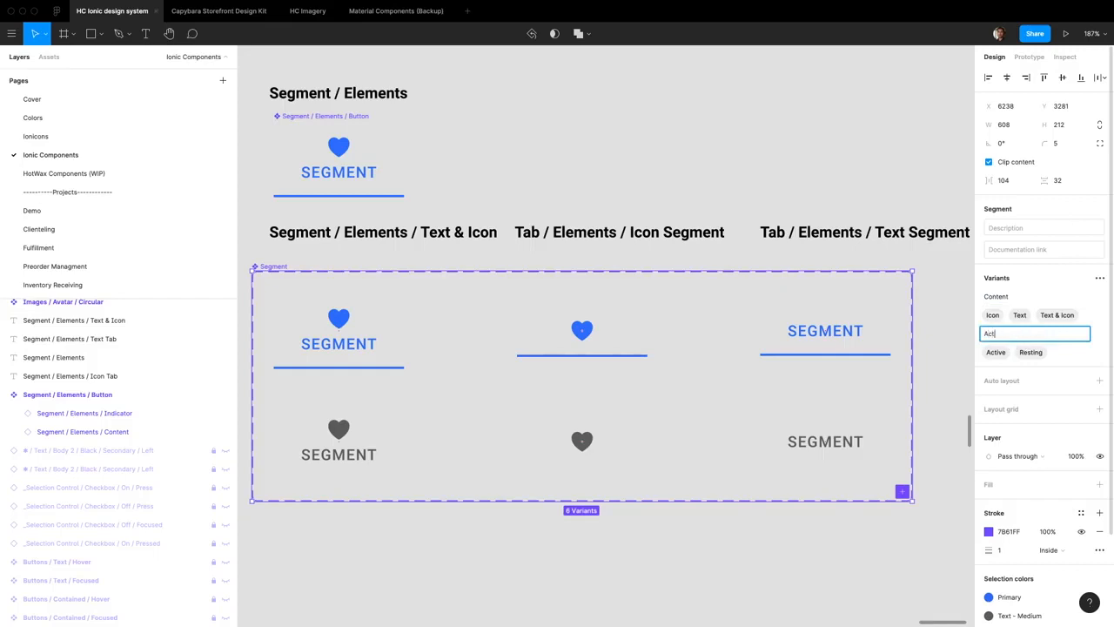
{"action": "double_click", "coordinate": [998, 353]}
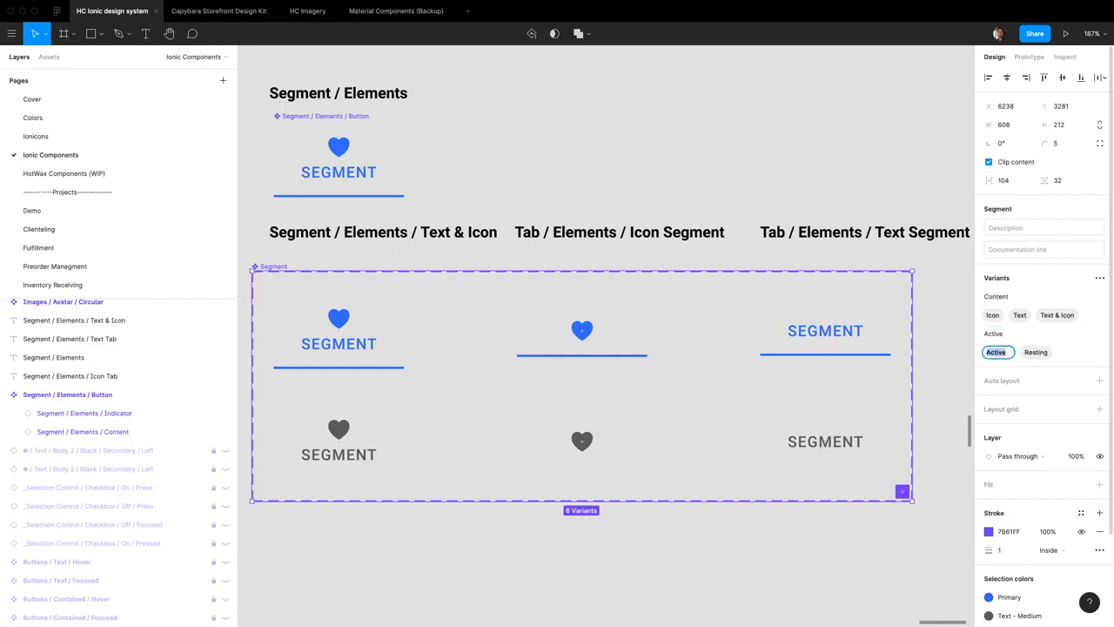
{"action": "type", "text": "True"}
{"action": "double_click", "coordinate": [1028, 353]}
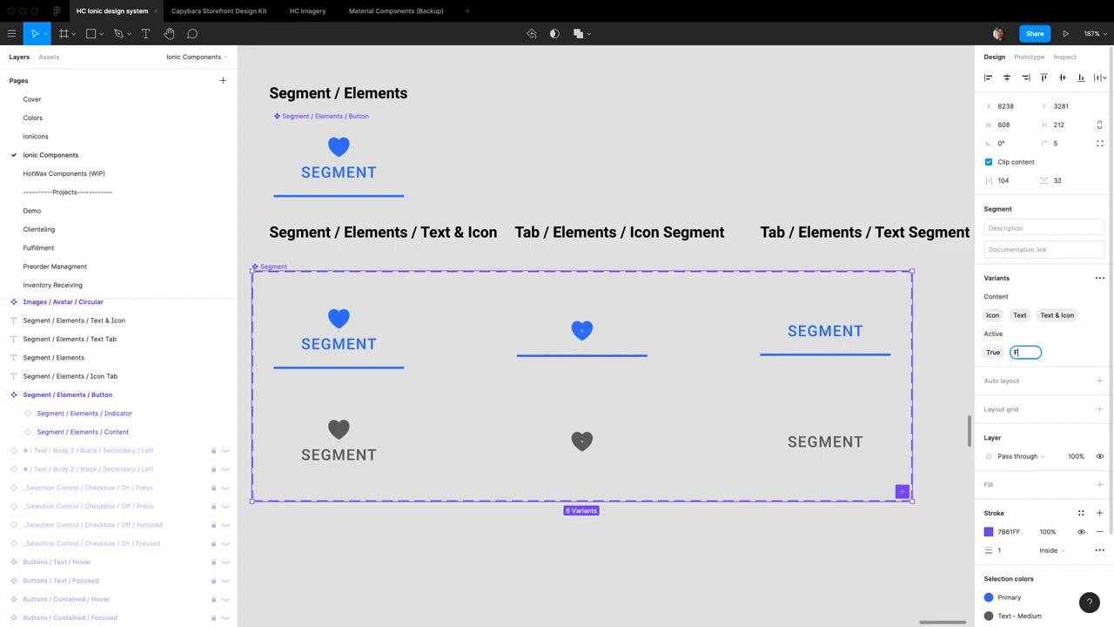
{"action": "left_click", "coordinate": [857, 175]}
Search the assets for "segment button" and place a Segment instance on the empty canvas above the Segment / Elements heading
{"action": "scroll", "coordinate": [717, 386], "scroll_direction": "down", "scroll_amount": 5}
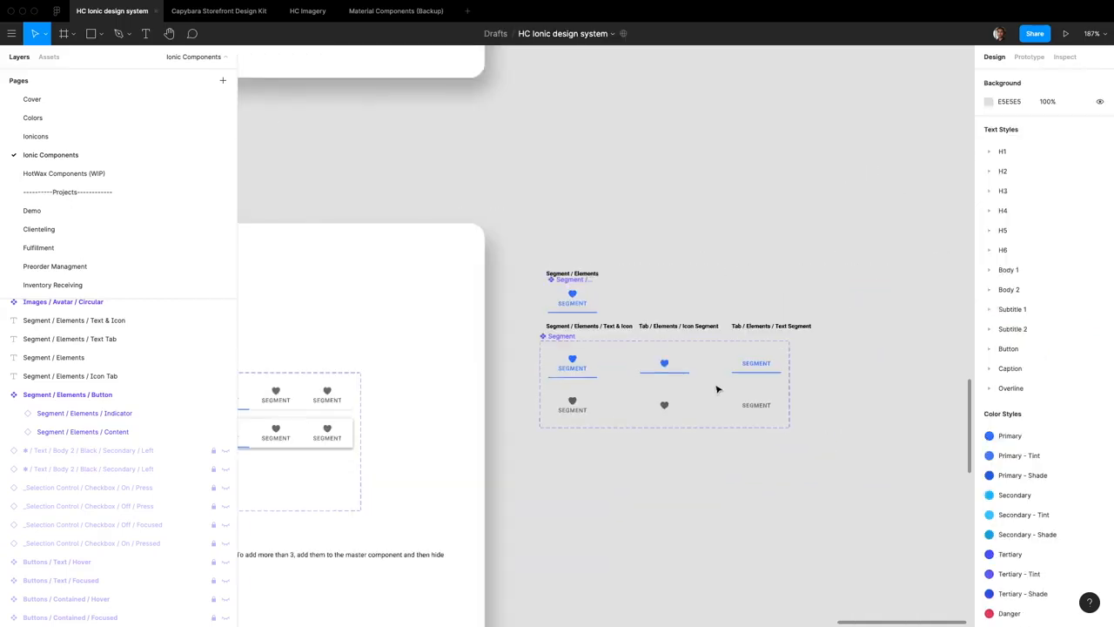
{"action": "left_click", "coordinate": [60, 66]}
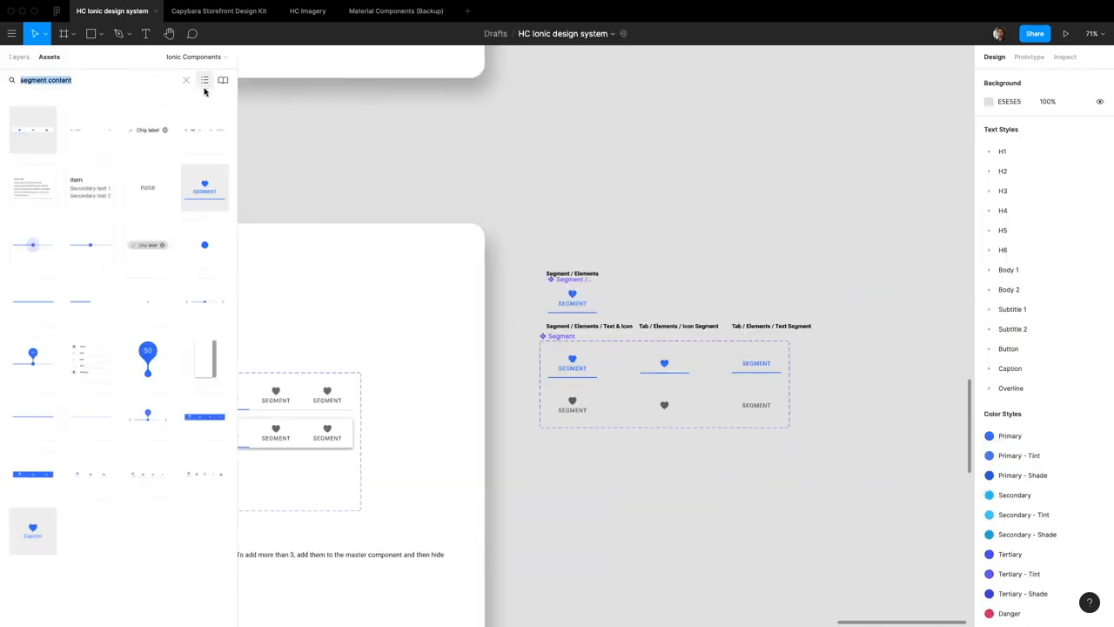
{"action": "type", "text": "s"}
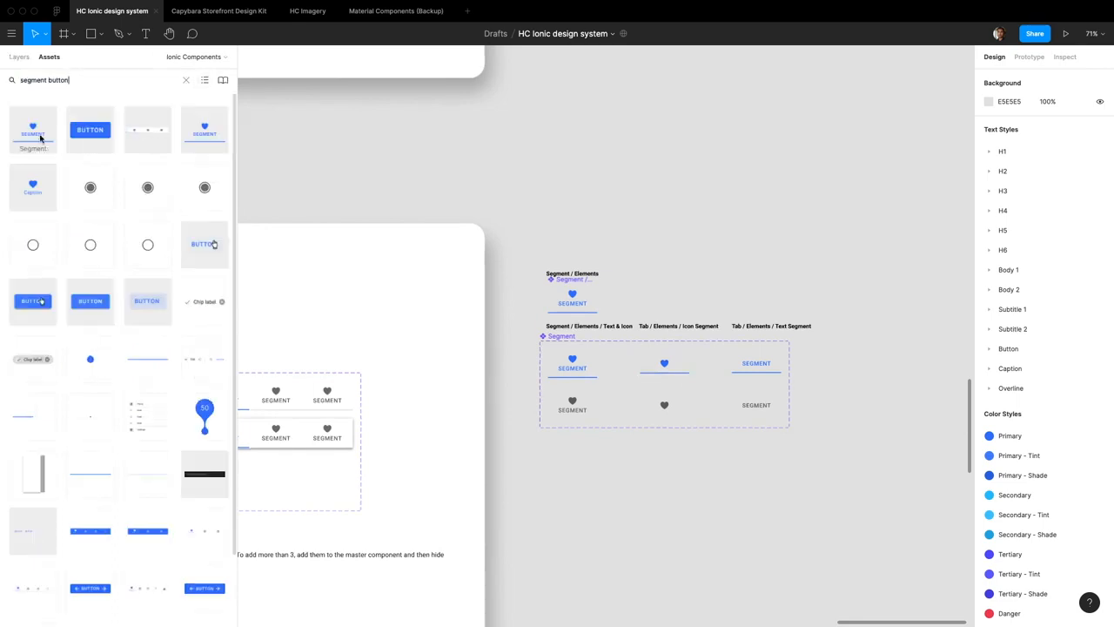
{"action": "left_click_drag", "start_coordinate": [20, 116], "coordinate": [694, 196]}
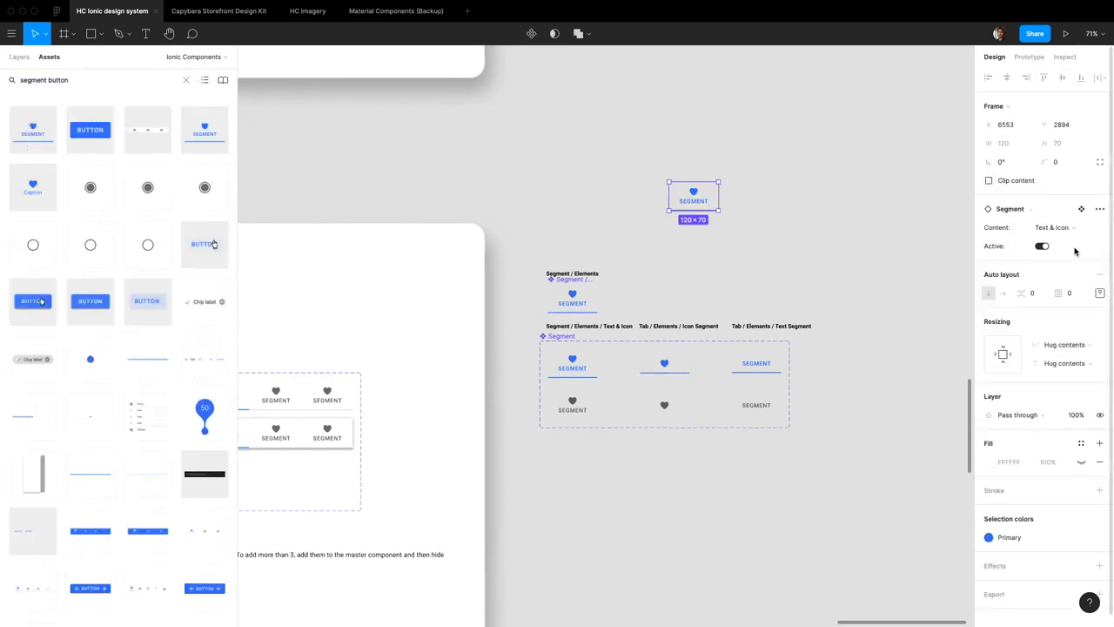
Test the placed Segment instance by toggling its Active property and setting its Content to Icon
{"action": "left_click", "coordinate": [1043, 247]}
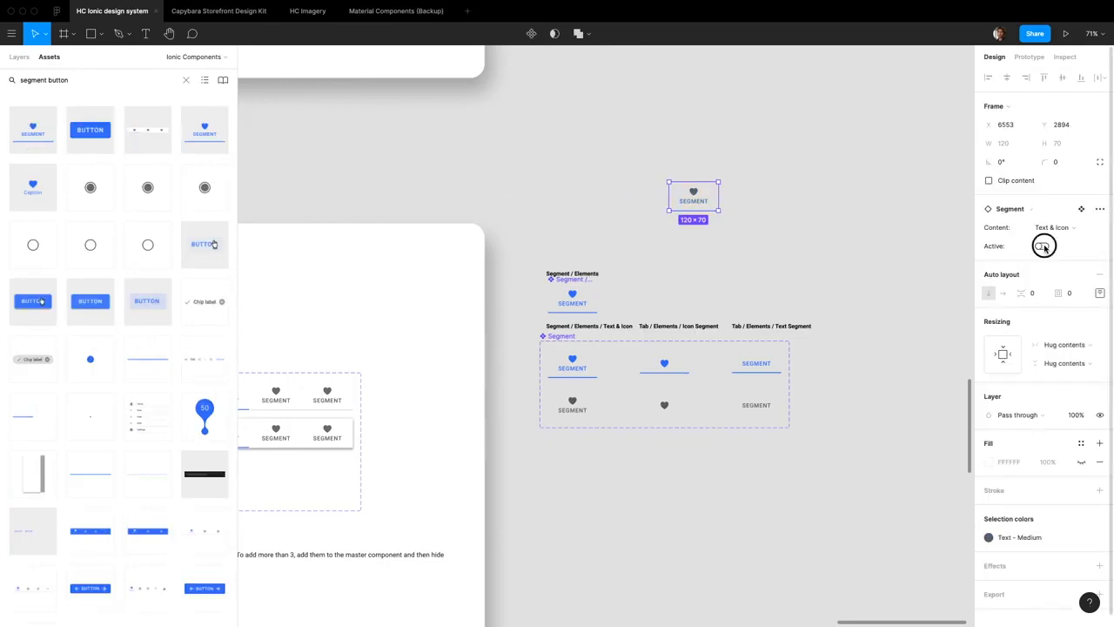
{"action": "left_click", "coordinate": [1043, 246]}
{"action": "left_click", "coordinate": [1064, 227]}
{"action": "left_click", "coordinate": [1067, 202]}
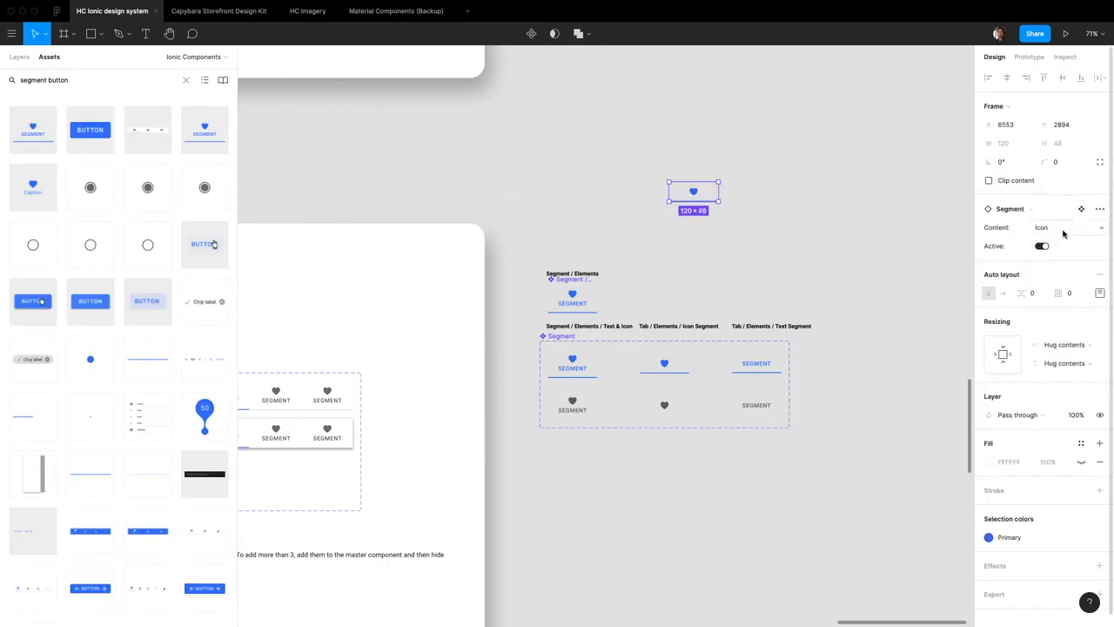
{"action": "left_click", "coordinate": [1063, 229]}
{"action": "key", "text": "Escape"}
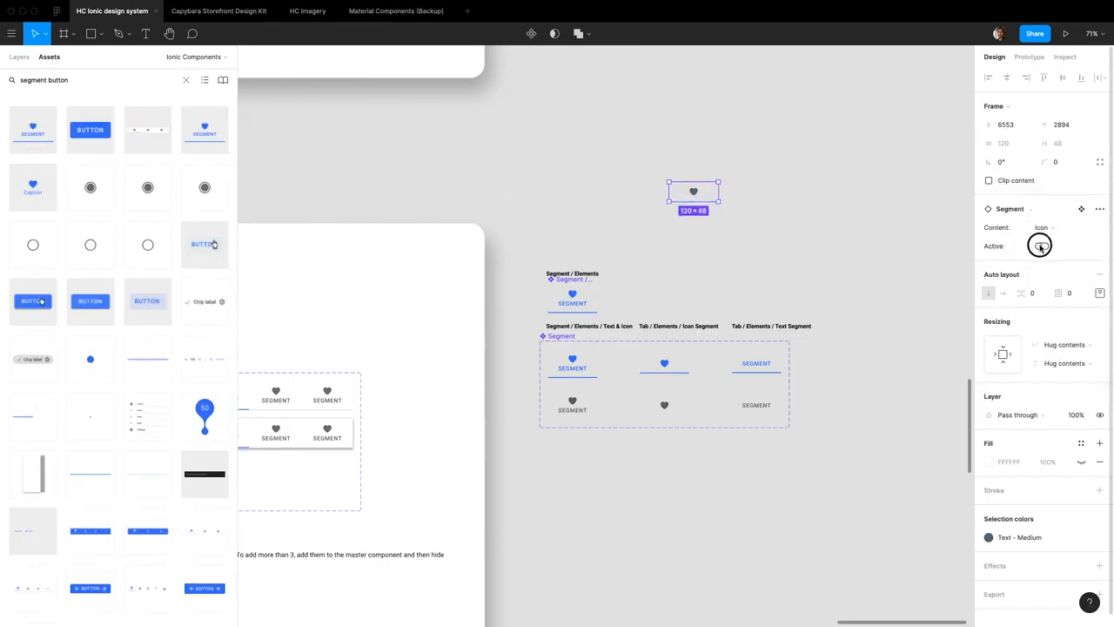
{"action": "left_click", "coordinate": [1041, 247]}
Swap the heart icon in the test Segment instance for the crossed-out heart icon
{"action": "left_click", "coordinate": [693, 193]}
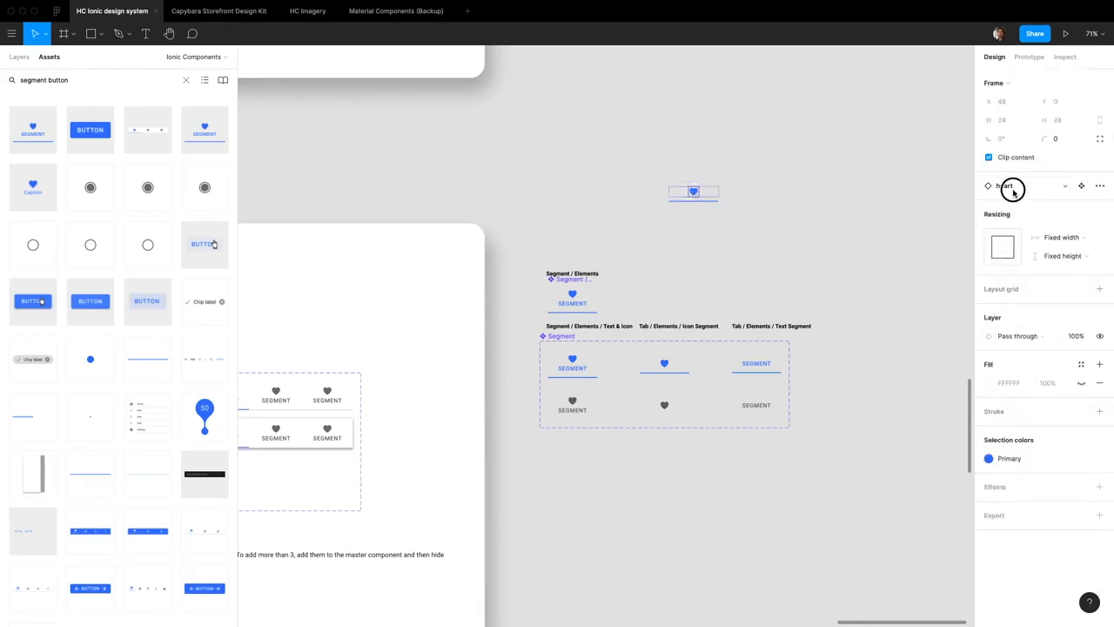
{"action": "left_click", "coordinate": [1013, 191]}
{"action": "left_click", "coordinate": [1032, 342]}
{"action": "left_click", "coordinate": [929, 225]}
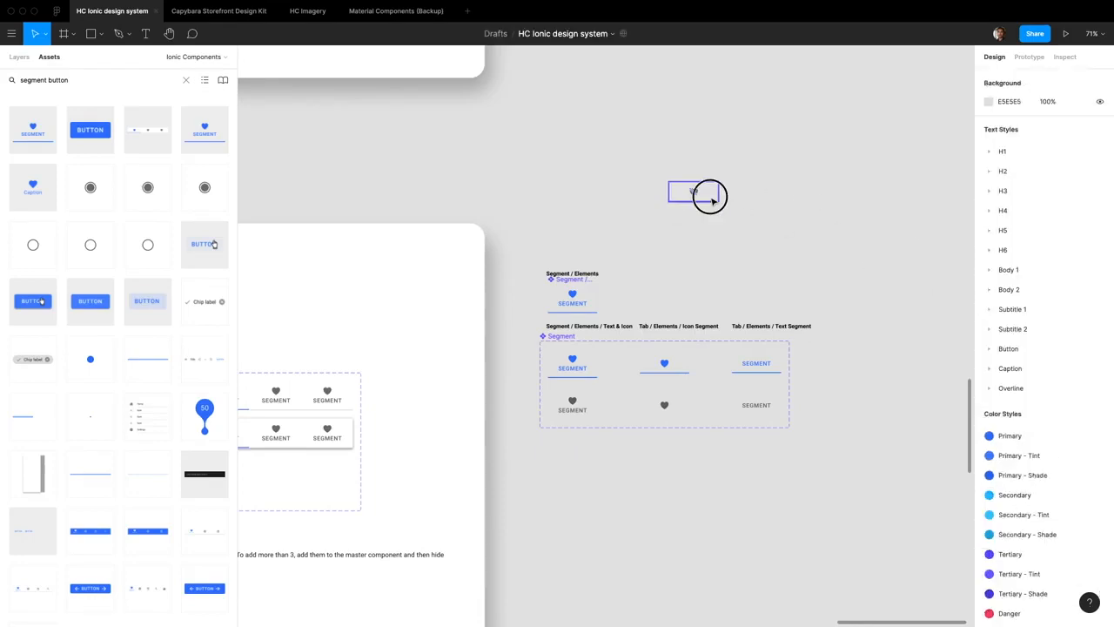
Turn on Active for the test instance and switch its Content to Text and to Text & Icon
{"action": "left_click", "coordinate": [711, 194]}
{"action": "left_click", "coordinate": [1041, 247]}
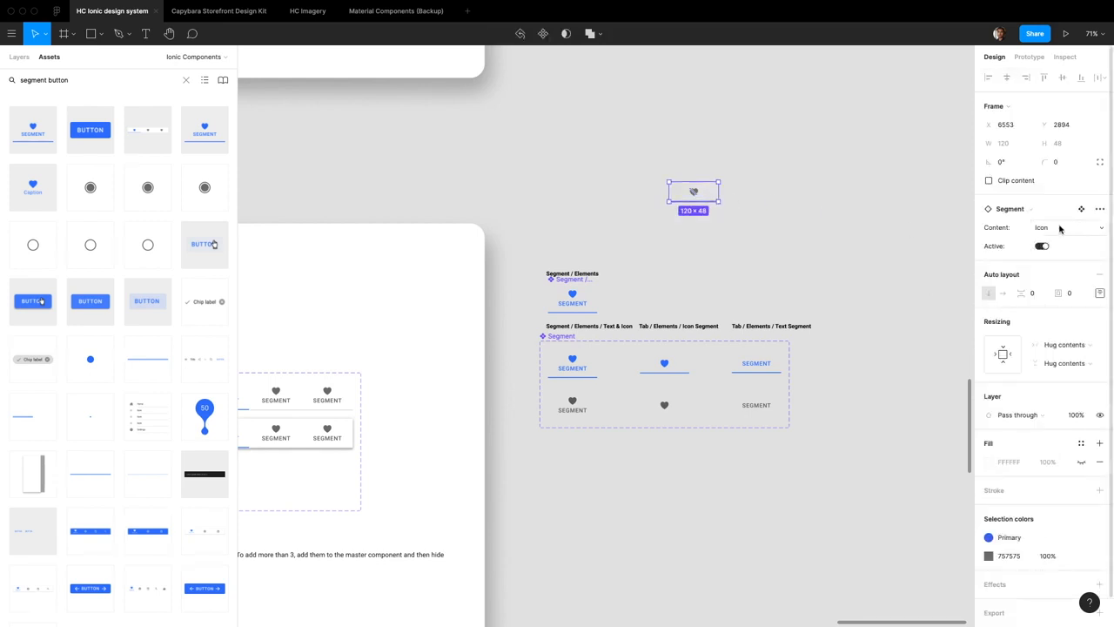
{"action": "left_click", "coordinate": [1049, 227]}
{"action": "left_click", "coordinate": [1059, 239]}
{"action": "left_click", "coordinate": [1057, 228]}
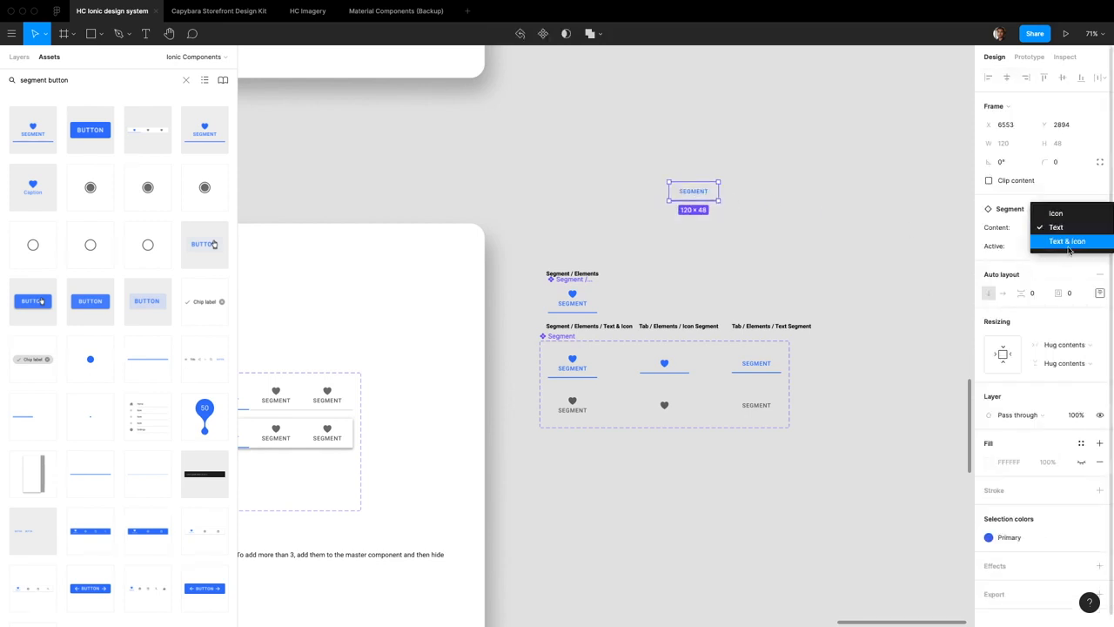
{"action": "left_click", "coordinate": [1069, 243]}
Cycle the test instance's Content through Icon, Text and Text & Icon, and delete the instance
{"action": "left_click", "coordinate": [1052, 227]}
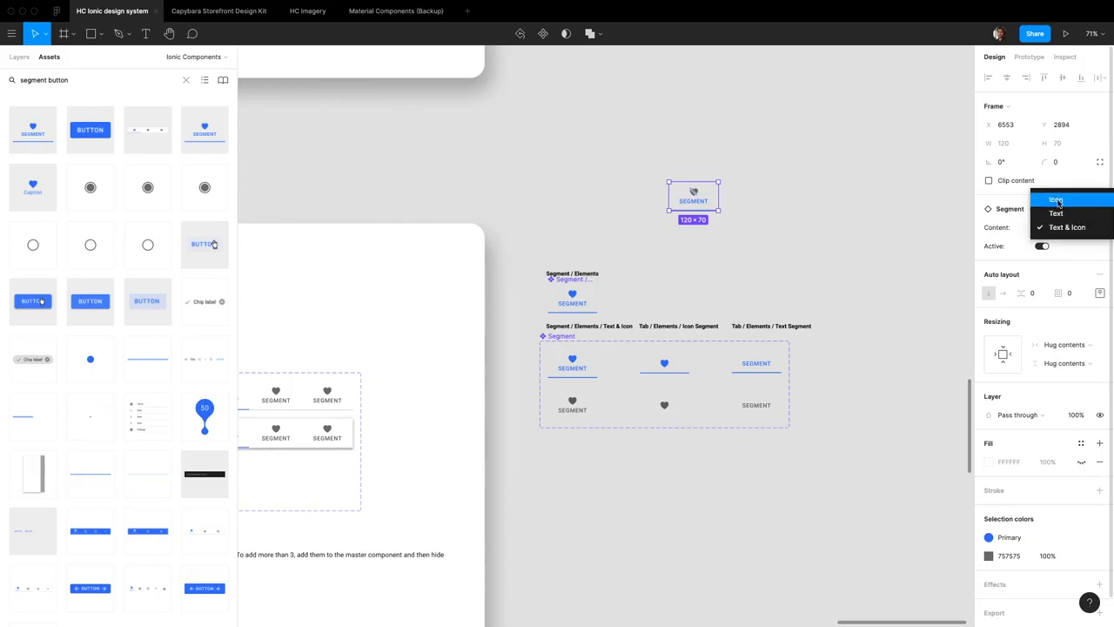
{"action": "left_click", "coordinate": [1057, 202]}
{"action": "left_click", "coordinate": [1059, 216]}
{"action": "key", "text": "Escape"}
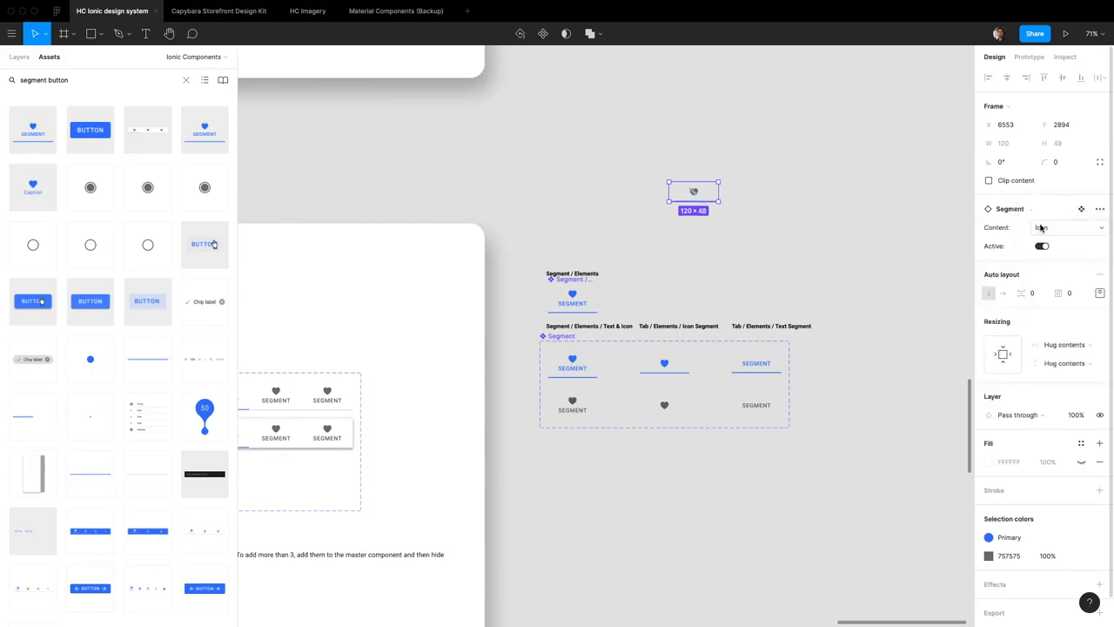
{"action": "left_click", "coordinate": [1049, 227]}
{"action": "left_click", "coordinate": [1057, 241]}
{"action": "left_click", "coordinate": [1053, 228]}
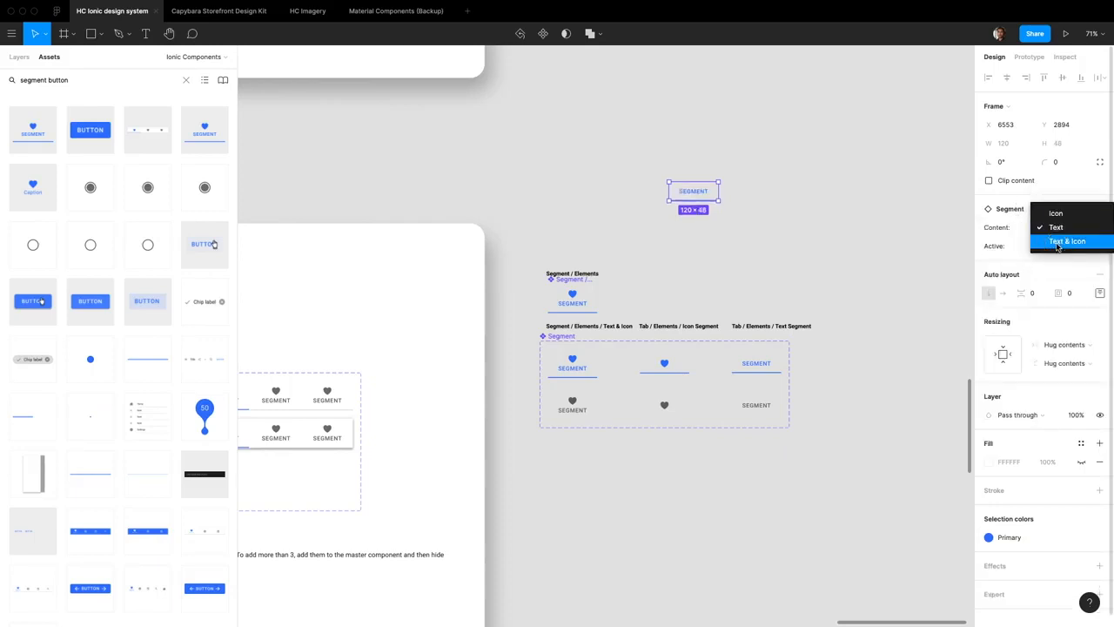
{"action": "left_click", "coordinate": [1067, 241]}
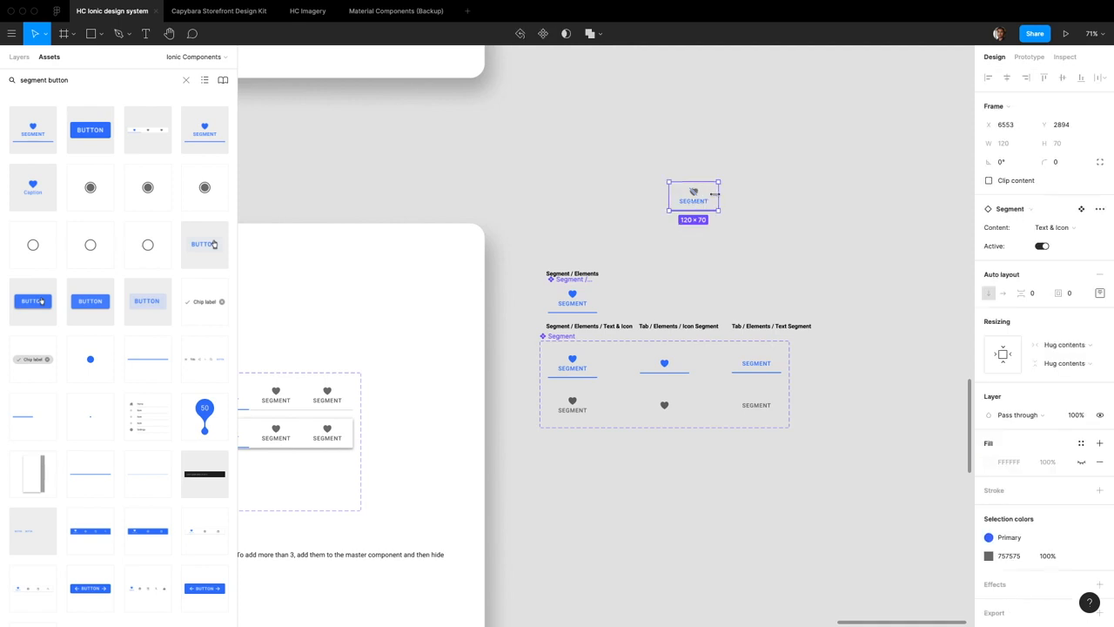
{"action": "key", "text": "Delete"}
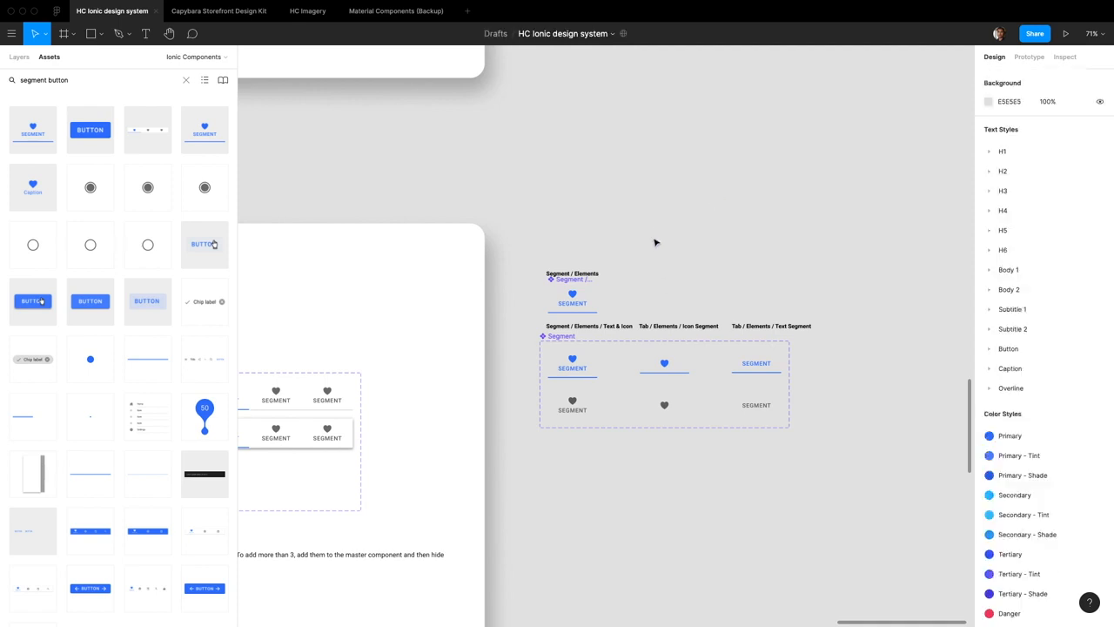
Rename the Segment variant set to Segment Button
{"action": "scroll", "coordinate": [649, 253], "scroll_direction": "left", "scroll_amount": 2}
{"action": "left_click", "coordinate": [606, 335]}
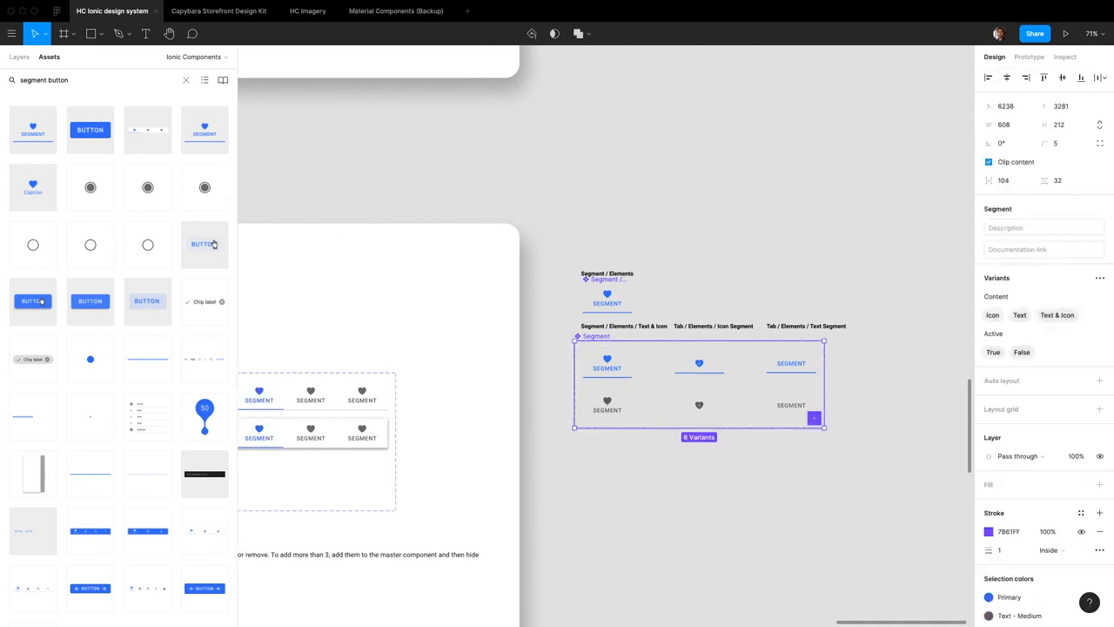
{"action": "left_click", "coordinate": [19, 57]}
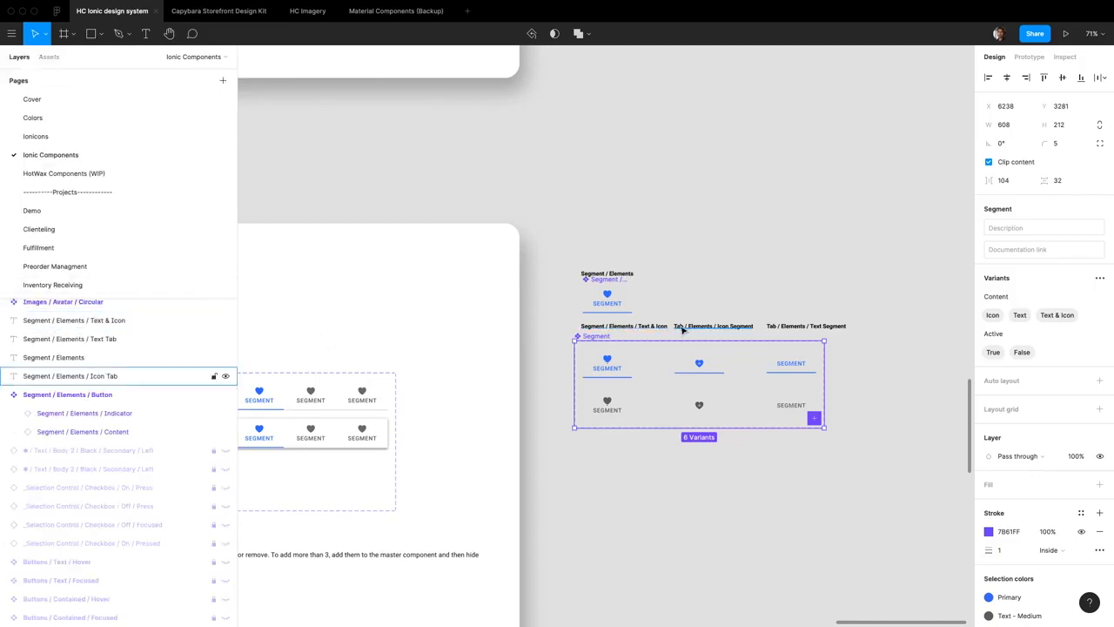
{"action": "left_click", "coordinate": [87, 395]}
{"action": "left_click", "coordinate": [602, 337]}
{"action": "key", "text": "super+r"}
{"action": "type", "text": "Segment Button"}
{"action": "key", "text": "Return"}
Detach the Segments instance directly below the Segment heading on the Segment board
{"action": "scroll", "coordinate": [601, 338], "scroll_direction": "left", "scroll_amount": 5}
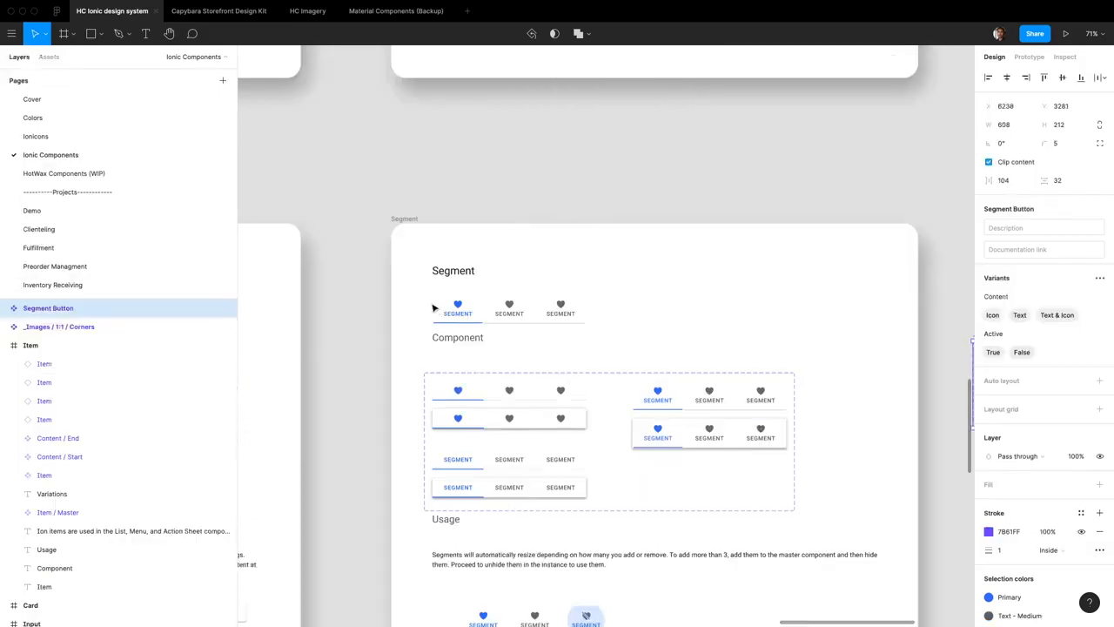
{"action": "double_click", "coordinate": [453, 309]}
{"action": "key", "text": "Tab"}
{"action": "key", "text": "Tab"}
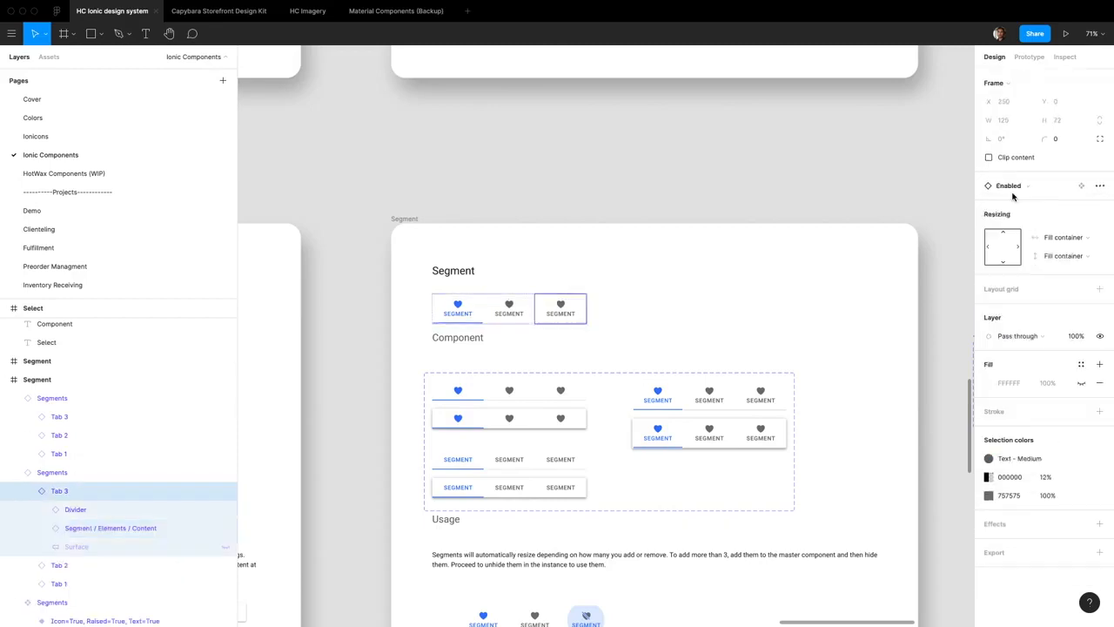
{"action": "key", "text": "shift+Return"}
{"action": "left_click", "coordinate": [1101, 209]}
{"action": "left_click", "coordinate": [1078, 237]}
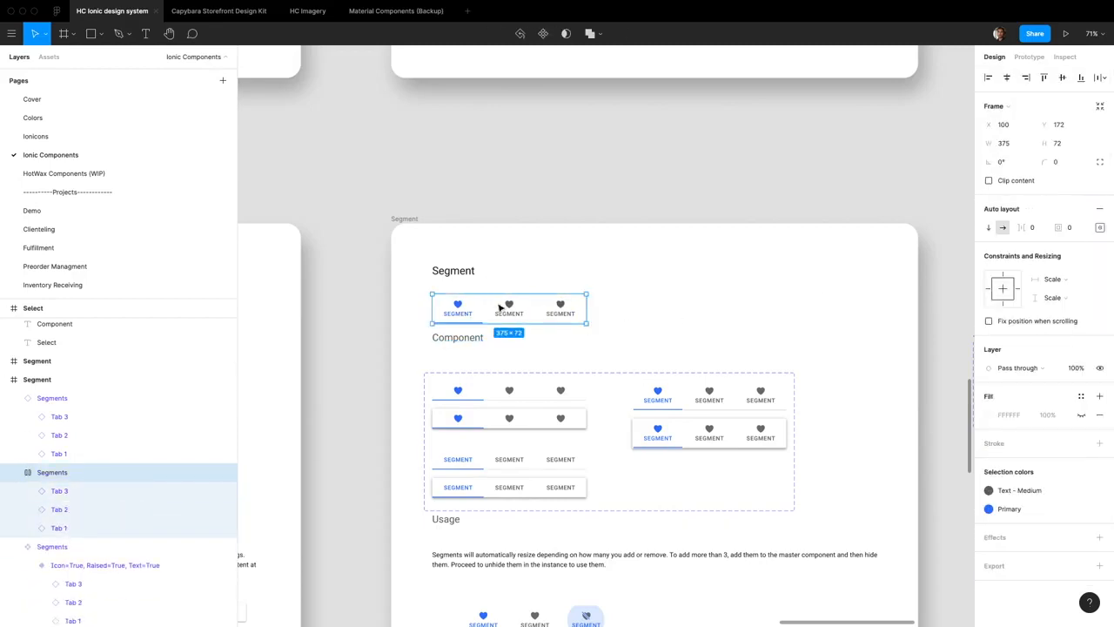
Set the detached Segments frame to hug its contents both horizontally and vertically
{"action": "scroll", "coordinate": [497, 321], "scroll_direction": "up", "scroll_amount": 10}
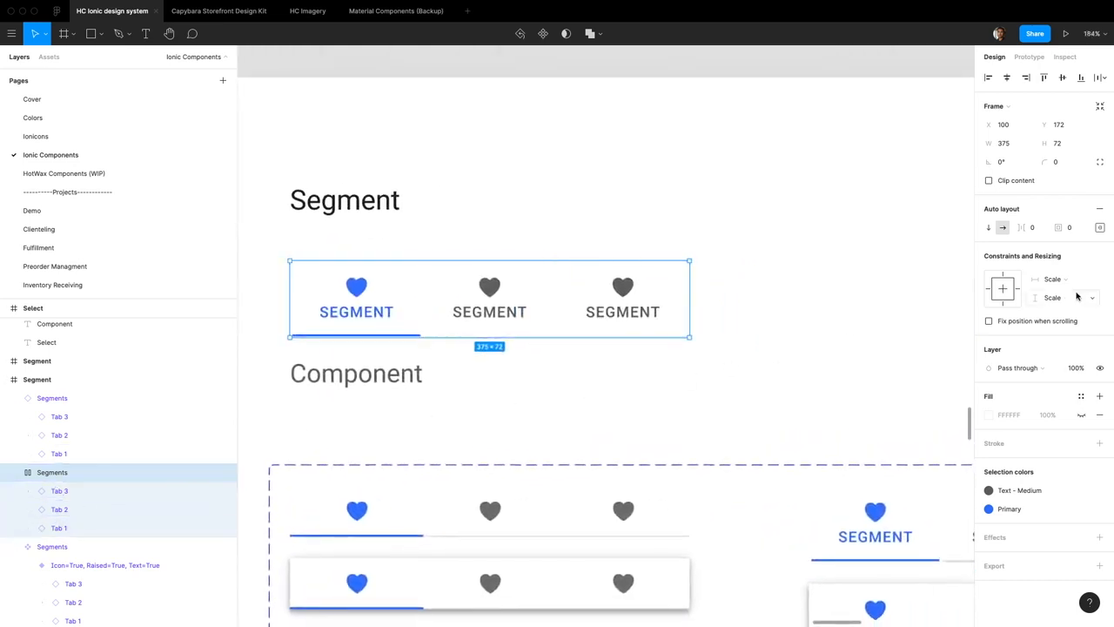
{"action": "left_click", "coordinate": [1069, 283]}
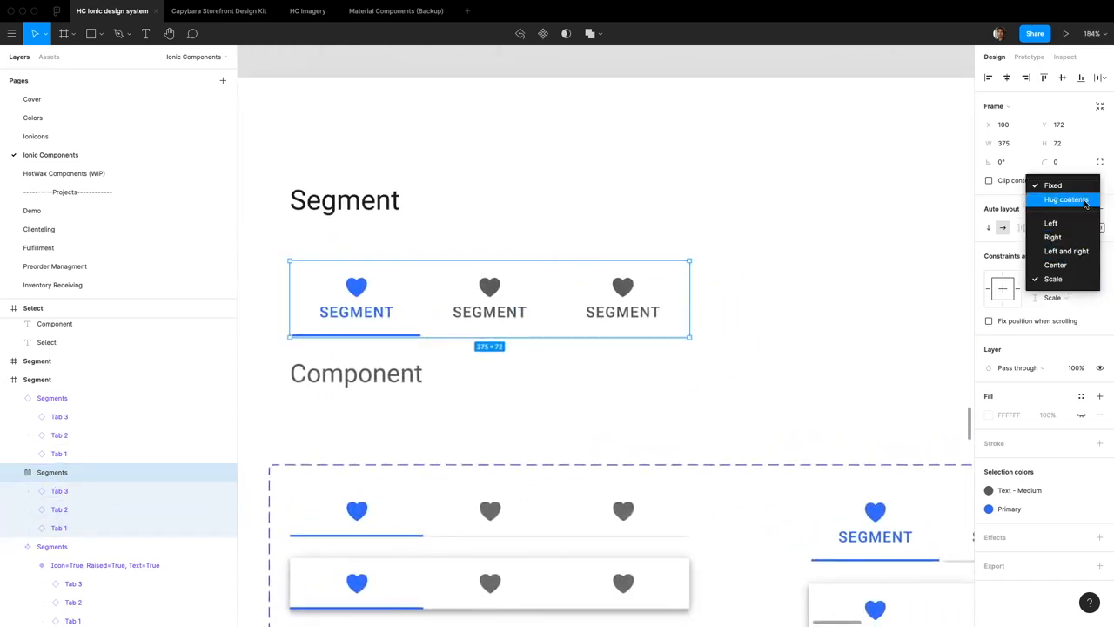
{"action": "left_click", "coordinate": [1075, 200]}
{"action": "left_click", "coordinate": [1055, 298]}
{"action": "left_click", "coordinate": [1066, 220]}
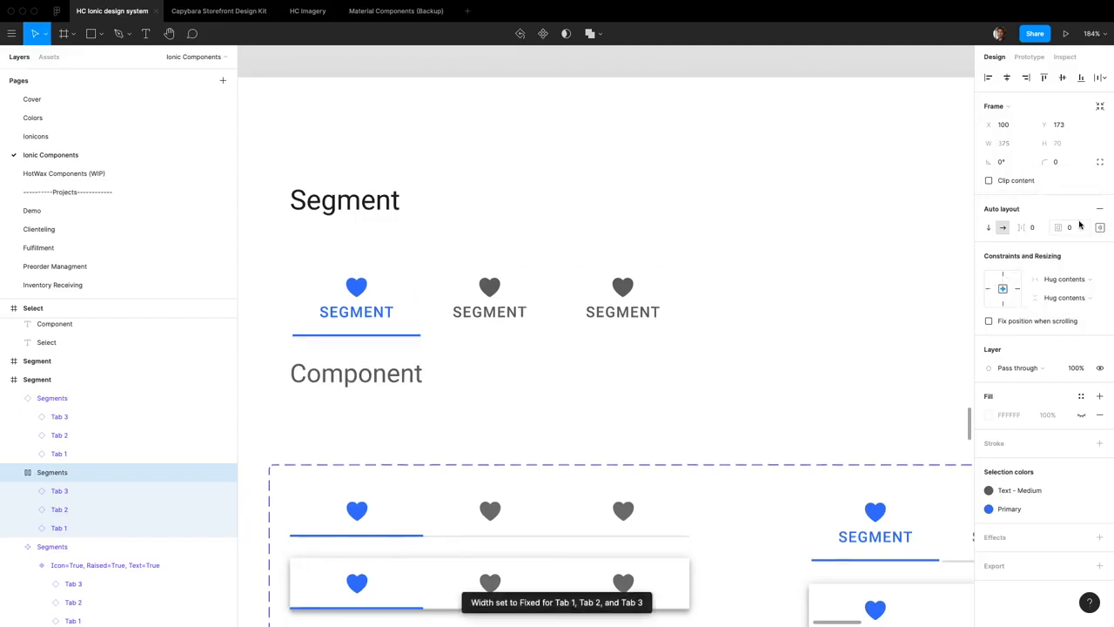
Set the three tabs' horizontal resizing to Fill container and widen the Segments frame to about 580
{"action": "double_click", "coordinate": [391, 308]}
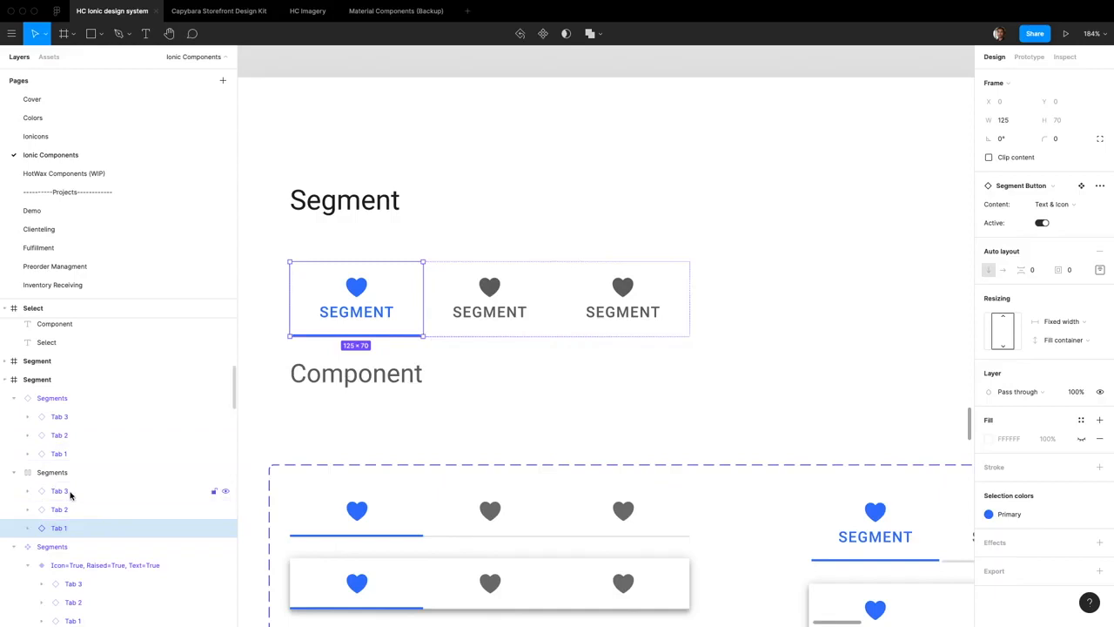
{"action": "left_click", "coordinate": [70, 495], "text": "shift"}
{"action": "left_click", "coordinate": [1086, 322]}
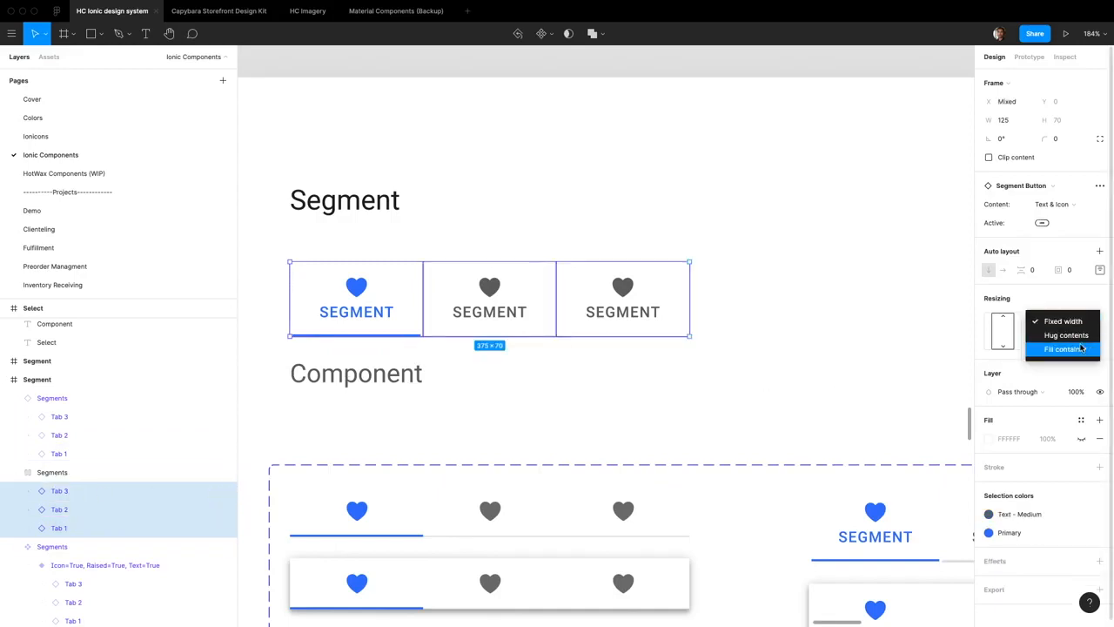
{"action": "left_click", "coordinate": [1080, 352]}
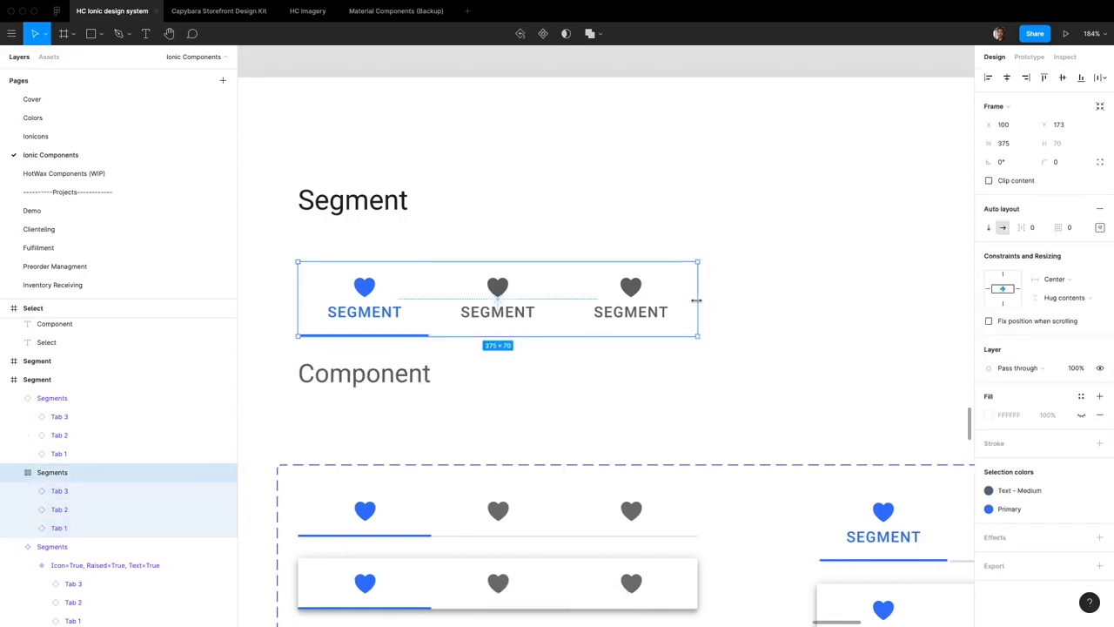
{"action": "left_click_drag", "start_coordinate": [697, 300], "coordinate": [756, 319]}
{"action": "key", "text": "super+z"}
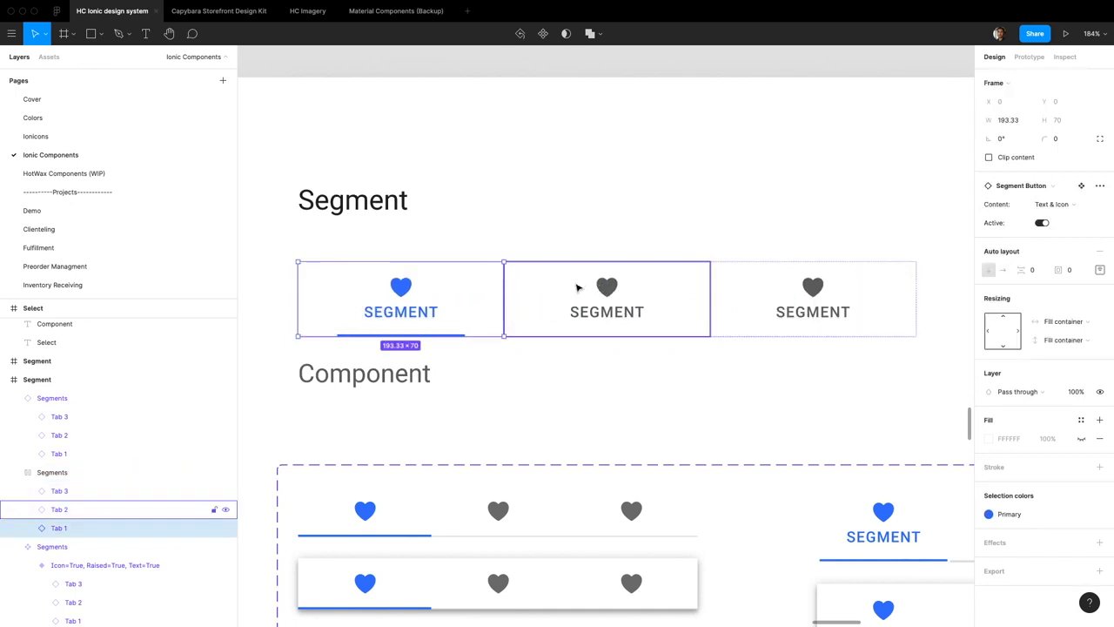
Compare the resizing settings of the Segment / Elements / Button component with those of the first tab in the Segments frame
{"action": "scroll", "coordinate": [477, 289], "scroll_direction": "right", "scroll_amount": 3}
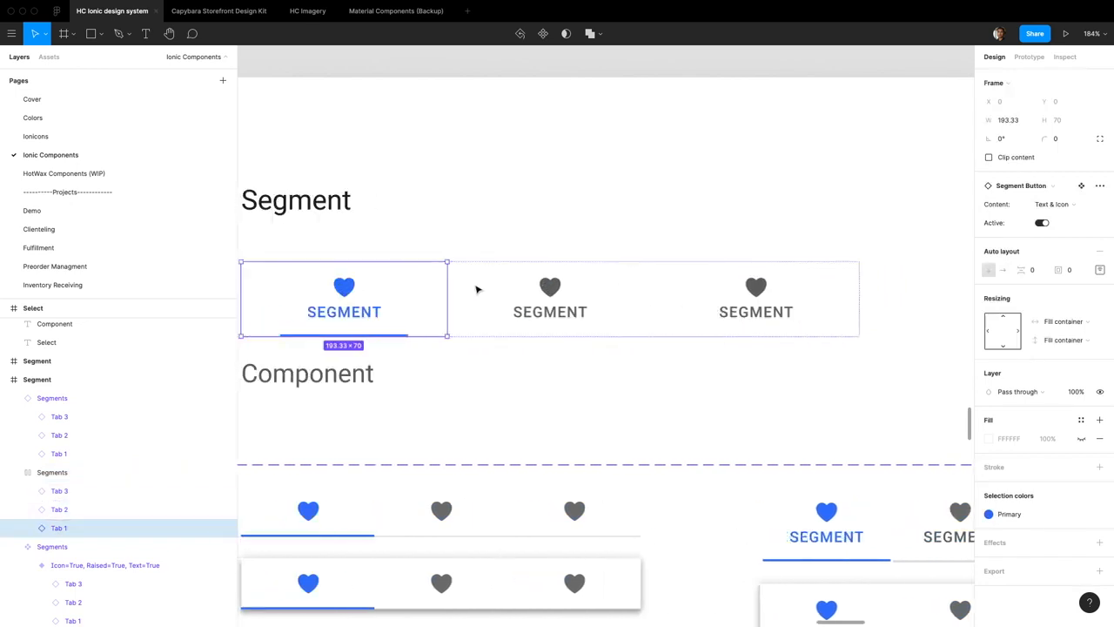
{"action": "scroll", "coordinate": [487, 294], "scroll_direction": "down", "scroll_amount": 5}
{"action": "scroll", "coordinate": [497, 297], "scroll_direction": "up", "scroll_amount": 6}
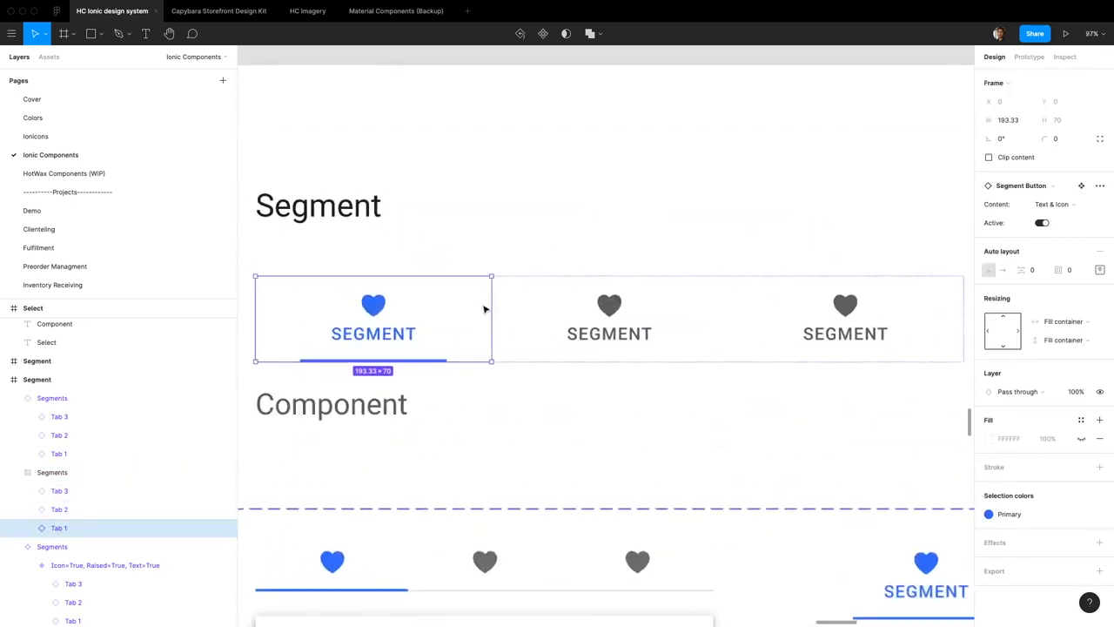
{"action": "scroll", "coordinate": [485, 307], "scroll_direction": "down", "scroll_amount": 2}
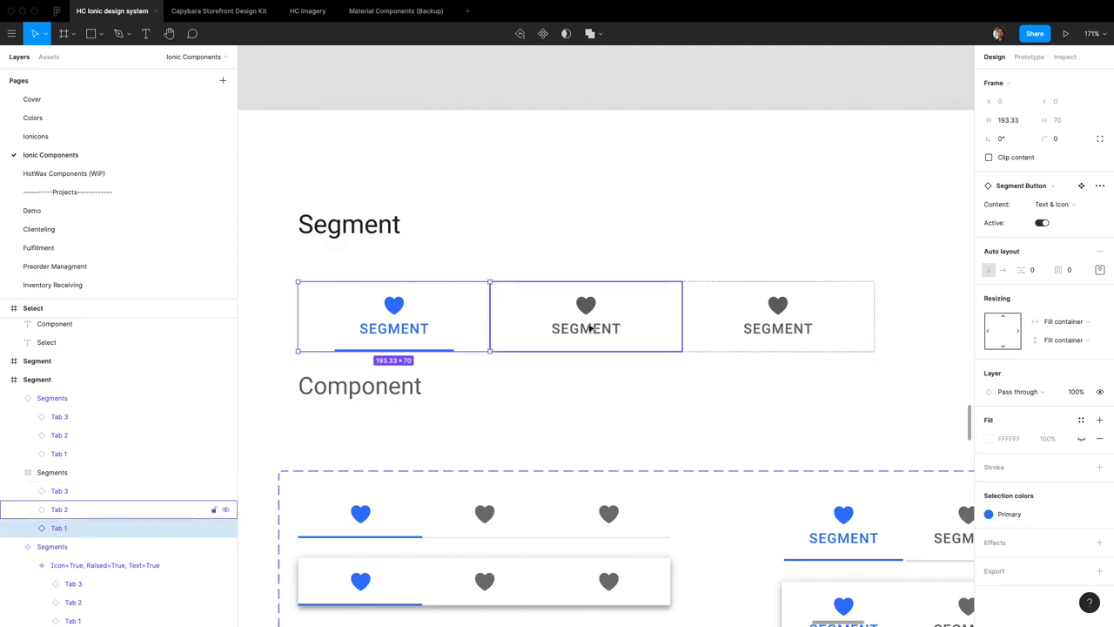
{"action": "scroll", "coordinate": [600, 326], "scroll_direction": "right", "scroll_amount": 2}
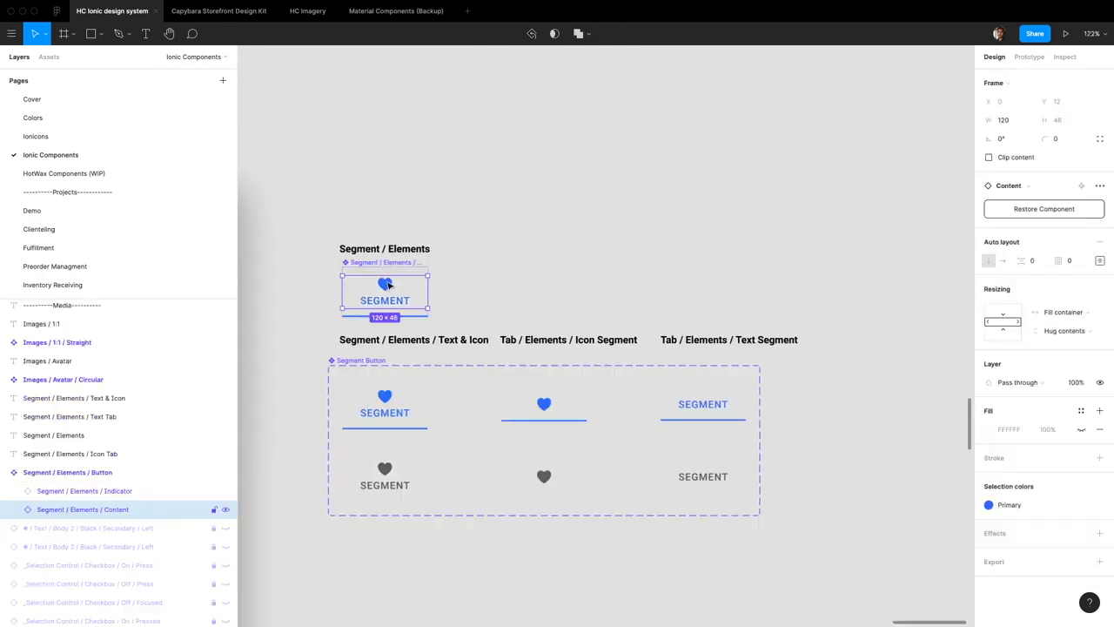
{"action": "left_click", "coordinate": [427, 282]}
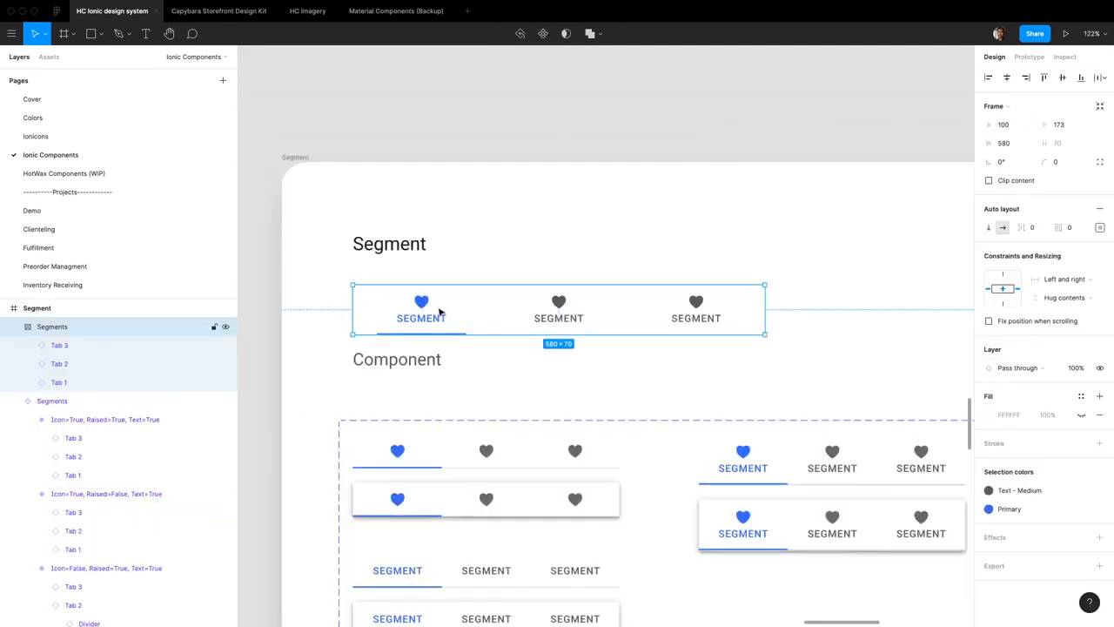
{"action": "scroll", "coordinate": [440, 312], "scroll_direction": "right", "scroll_amount": 1}
{"action": "left_click", "coordinate": [416, 310]}
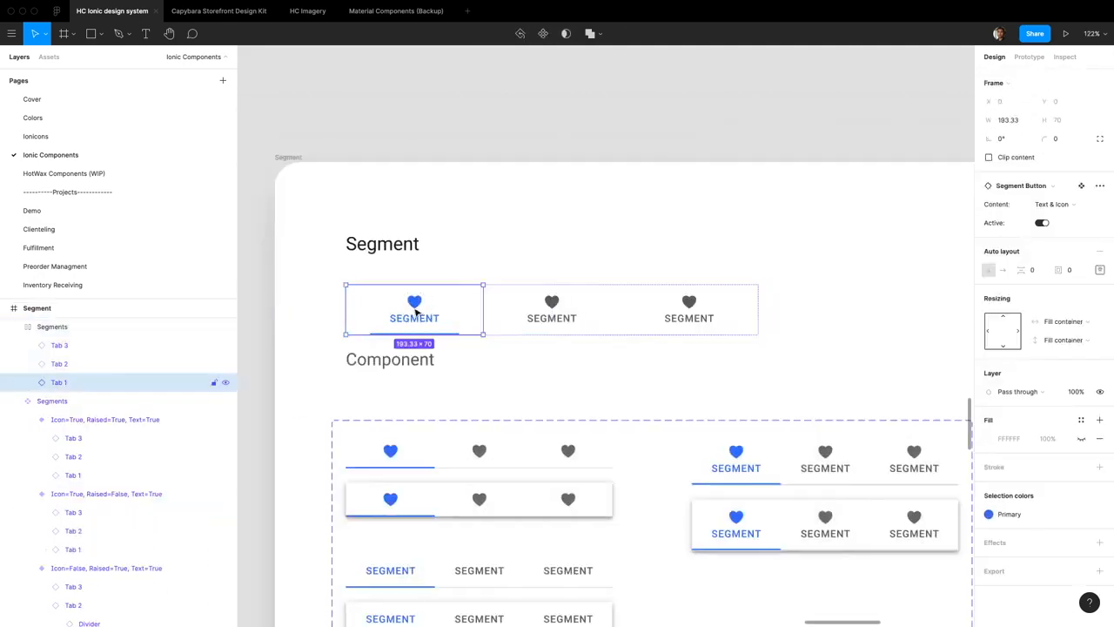
{"action": "scroll", "coordinate": [562, 310], "scroll_direction": "right", "scroll_amount": 10}
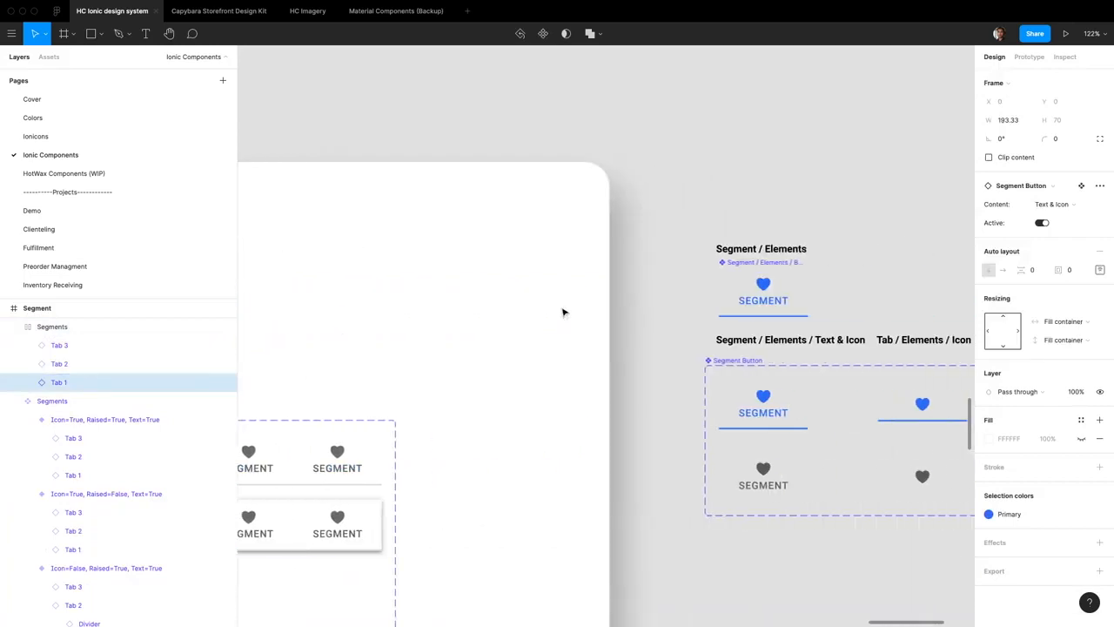
{"action": "scroll", "coordinate": [548, 313], "scroll_direction": "right", "scroll_amount": 10}
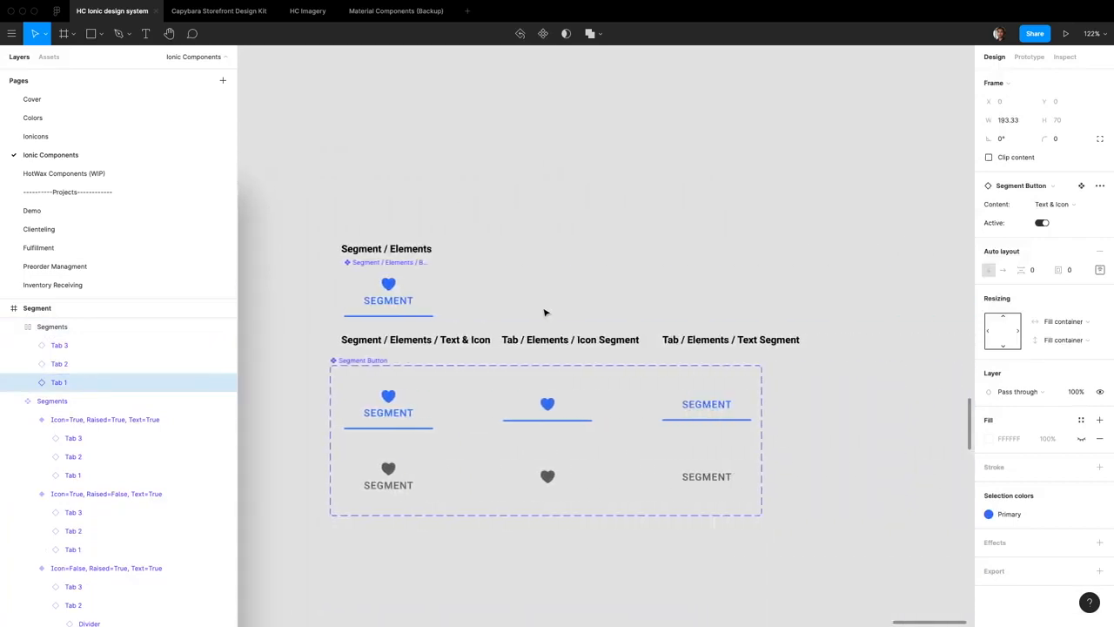
Set the horizontal resizing of the nested Segment / Elements / Button in every Segment Button variant to Fill container
{"action": "left_click", "coordinate": [345, 415]}
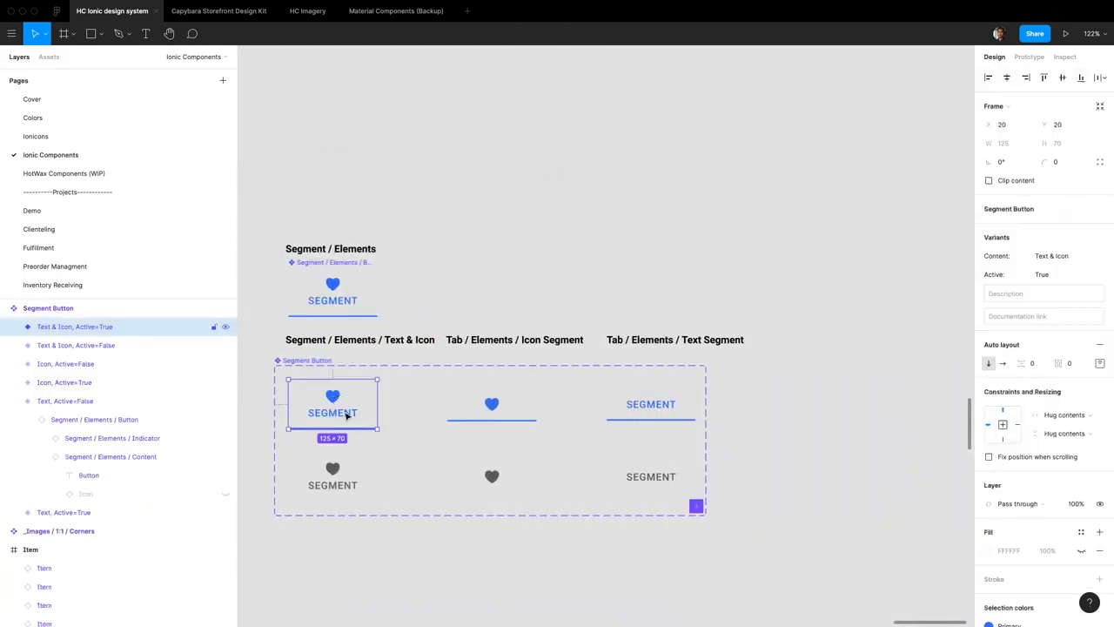
{"action": "left_click", "coordinate": [641, 478], "text": "shift"}
{"action": "left_click", "coordinate": [52, 346], "text": "shift"}
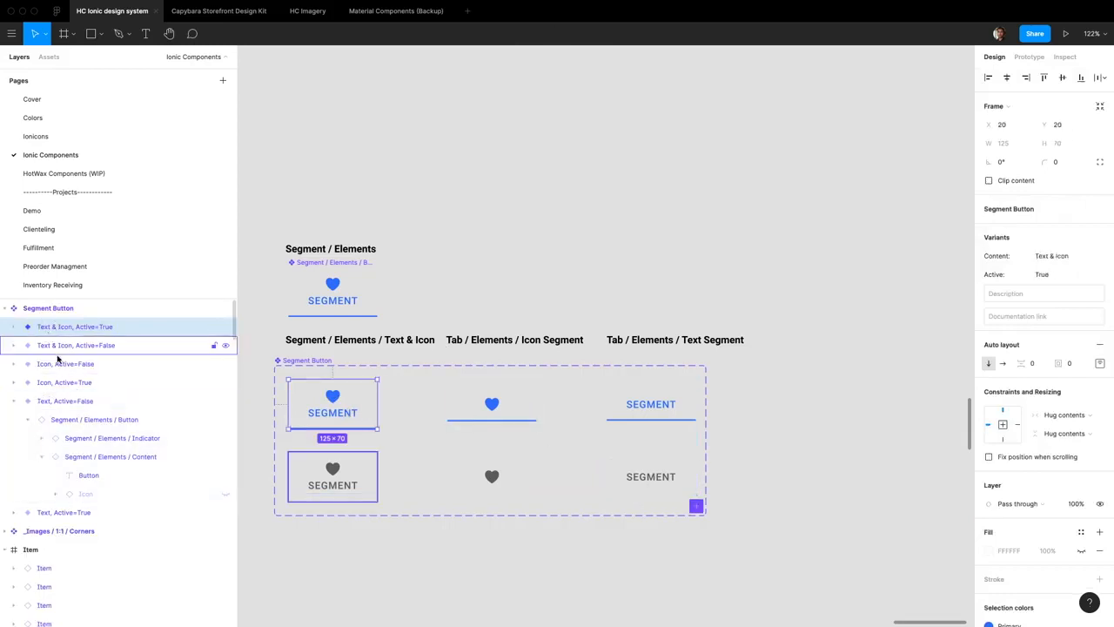
{"action": "left_click", "coordinate": [63, 398], "text": "shift"}
{"action": "key", "text": "Return"}
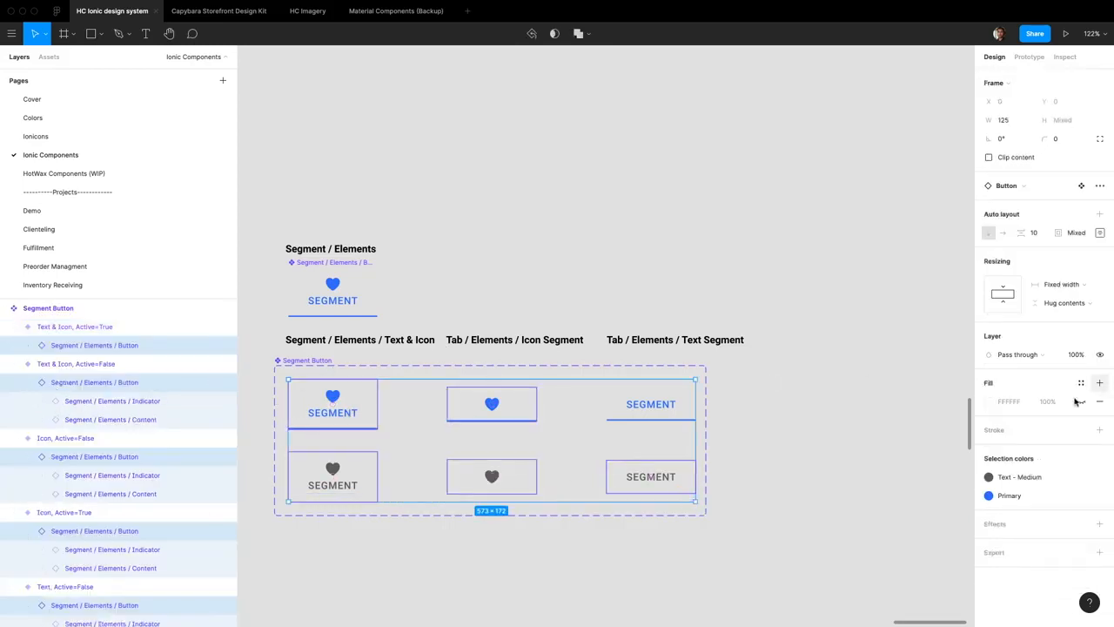
{"action": "left_click", "coordinate": [1064, 285]}
{"action": "left_click", "coordinate": [1065, 311]}
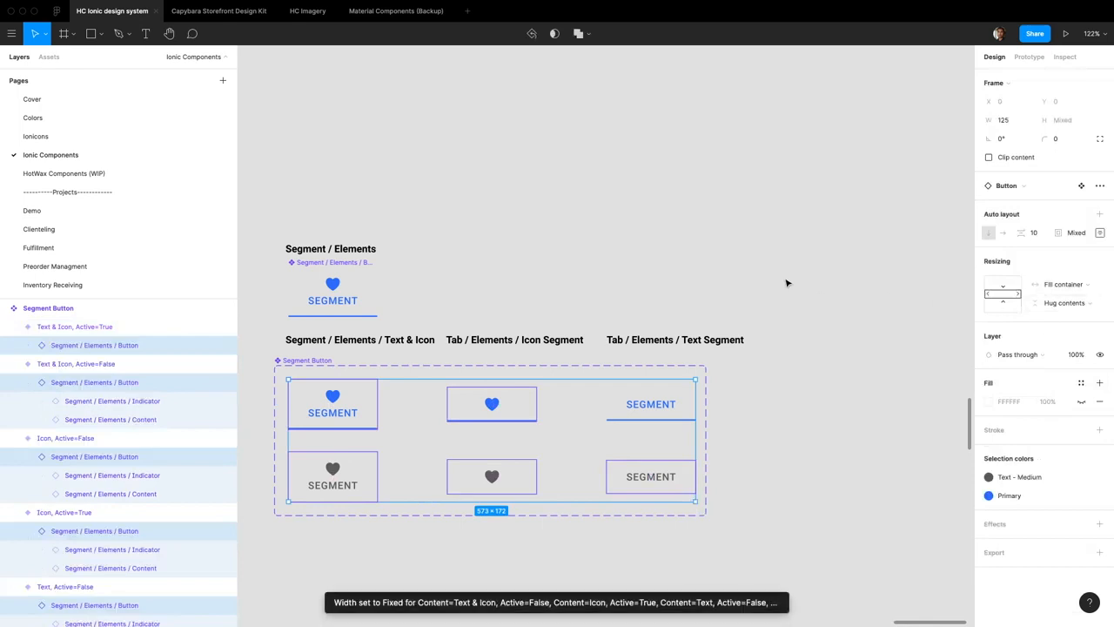
Narrow the Segments frame below the Segment heading and set its width to 375
{"action": "left_click", "coordinate": [663, 266]}
{"action": "scroll", "coordinate": [662, 267], "scroll_direction": "left", "scroll_amount": 12}
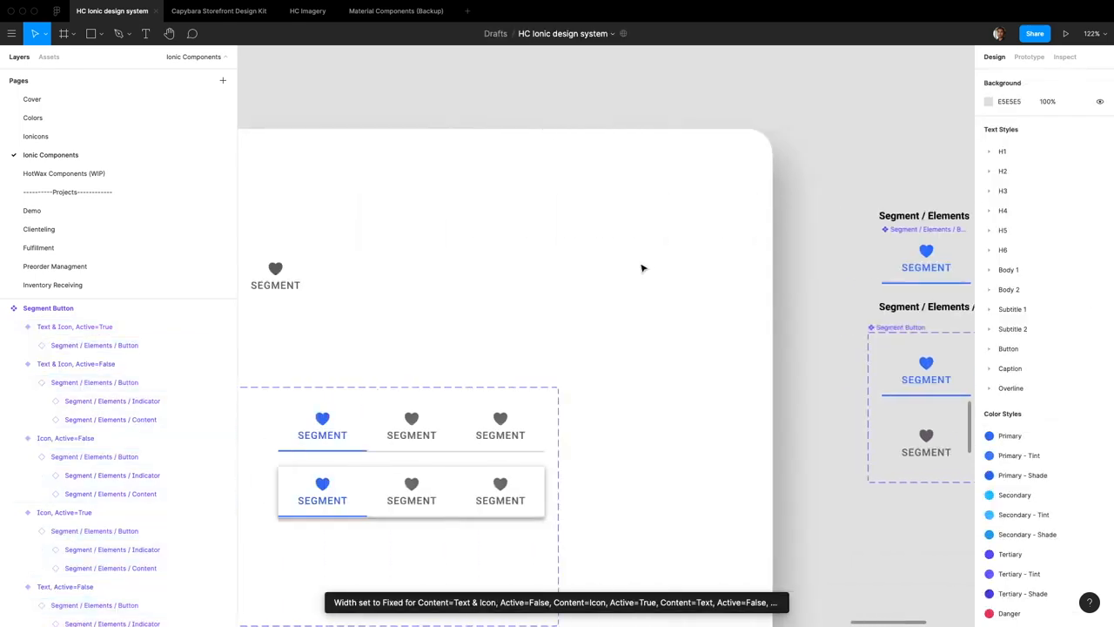
{"action": "left_click", "coordinate": [759, 263]}
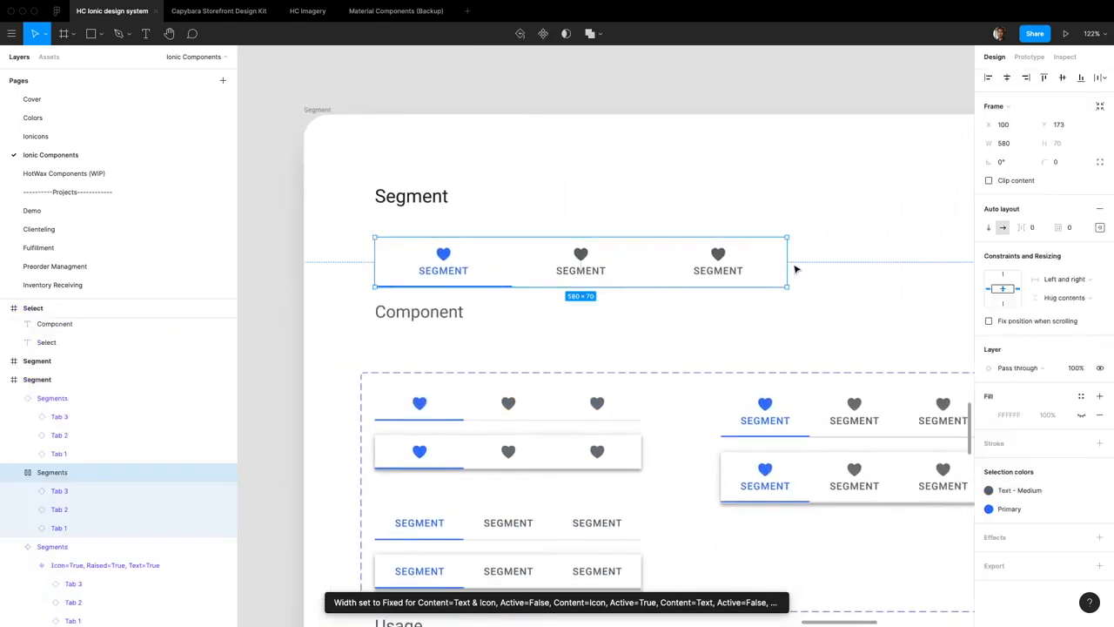
{"action": "left_click_drag", "start_coordinate": [789, 266], "coordinate": [666, 270]}
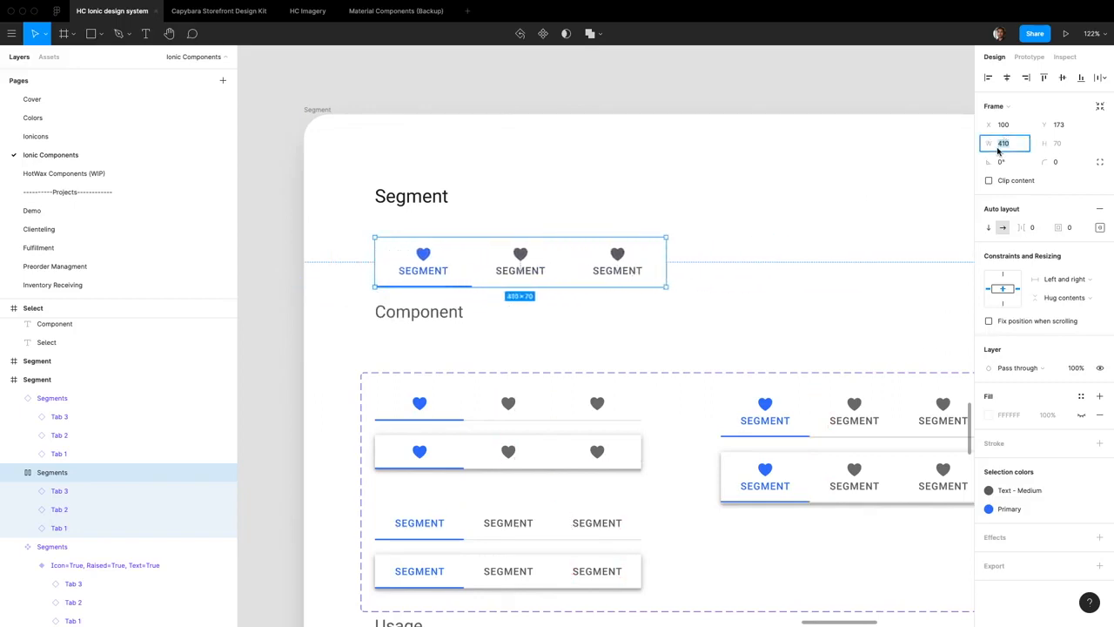
{"action": "key", "text": "Return"}
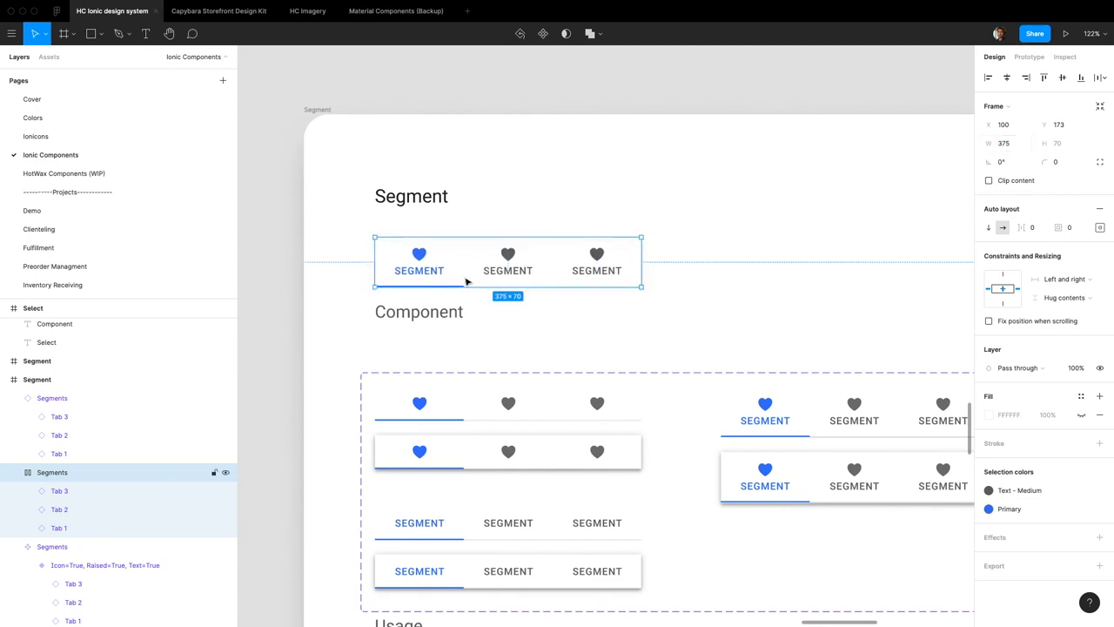
Try the Icon content on all three tabs of the Segments frame and undo the change
{"action": "scroll", "coordinate": [516, 275], "scroll_direction": "down", "scroll_amount": 2}
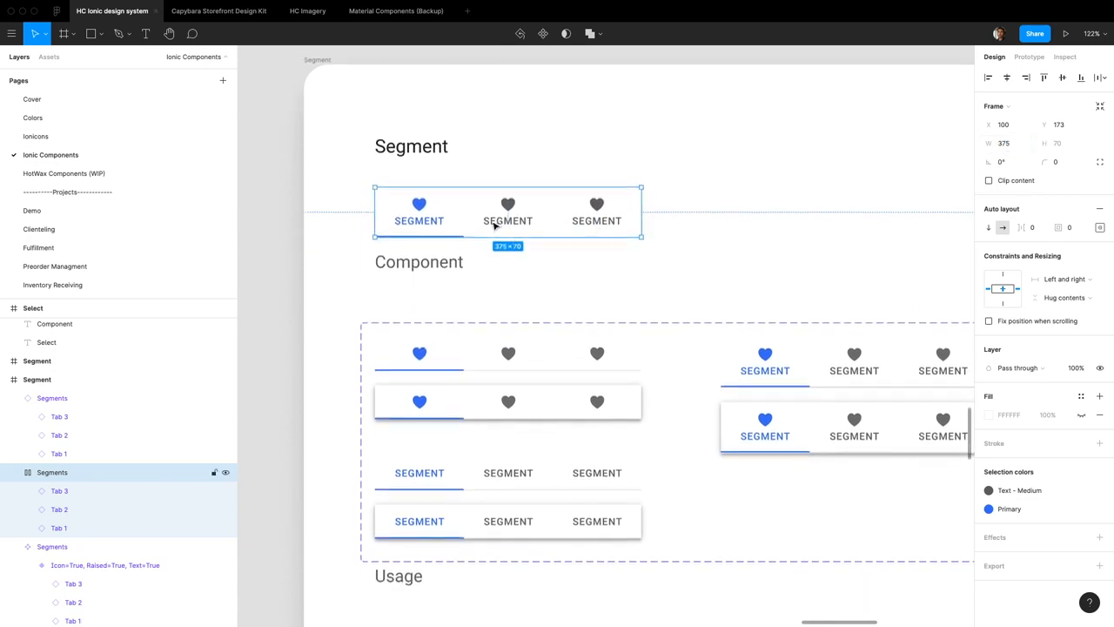
{"action": "left_click", "coordinate": [68, 527], "text": "shift"}
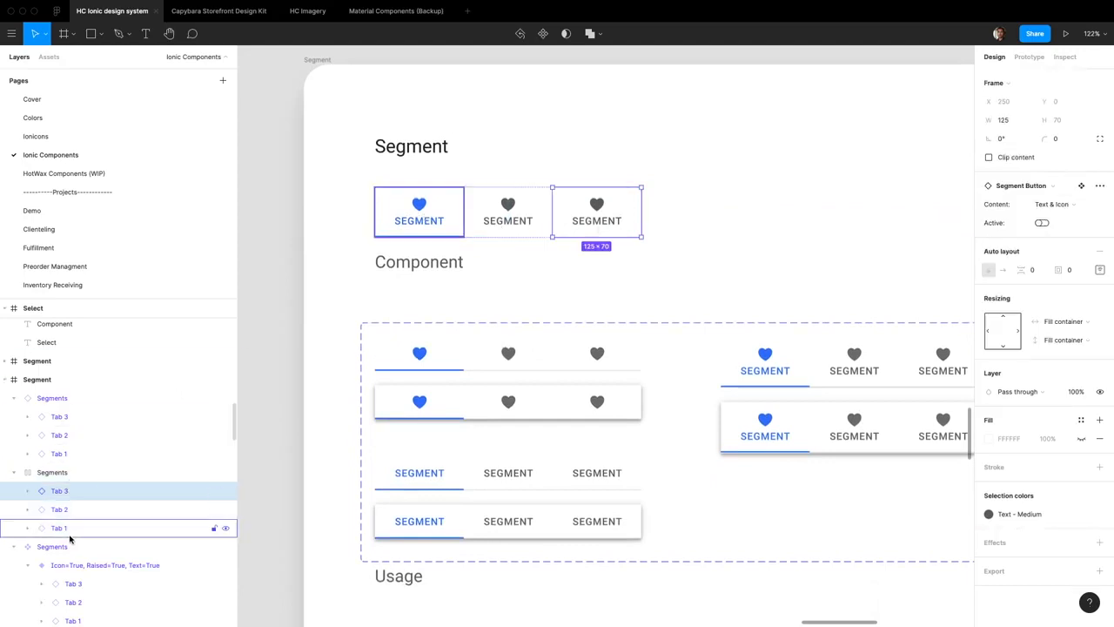
{"action": "left_click", "coordinate": [1066, 206]}
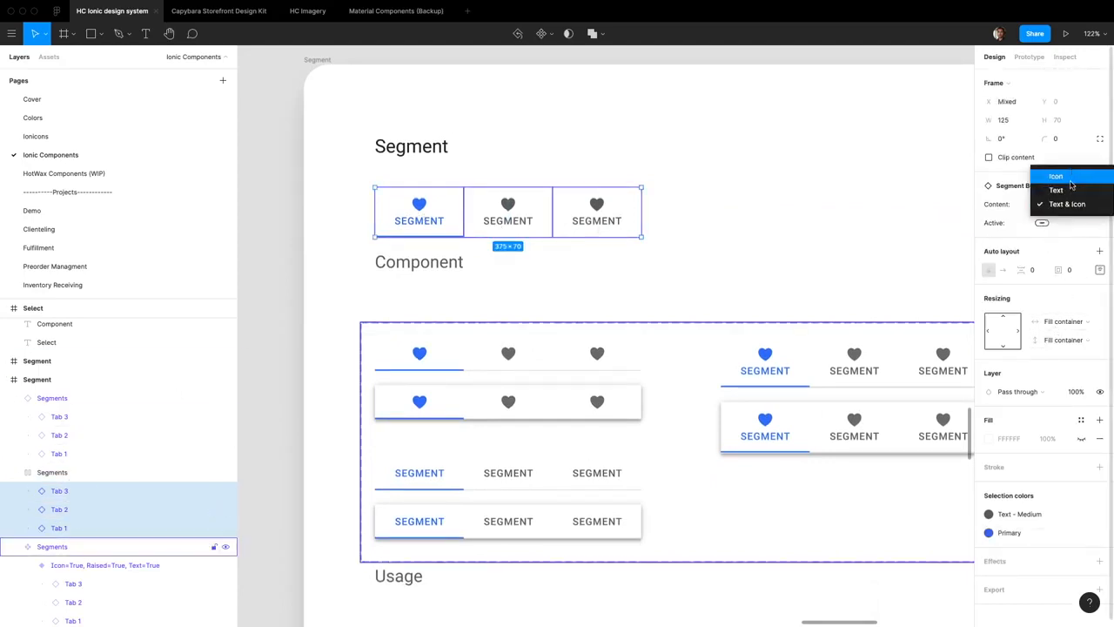
{"action": "left_click", "coordinate": [1064, 177]}
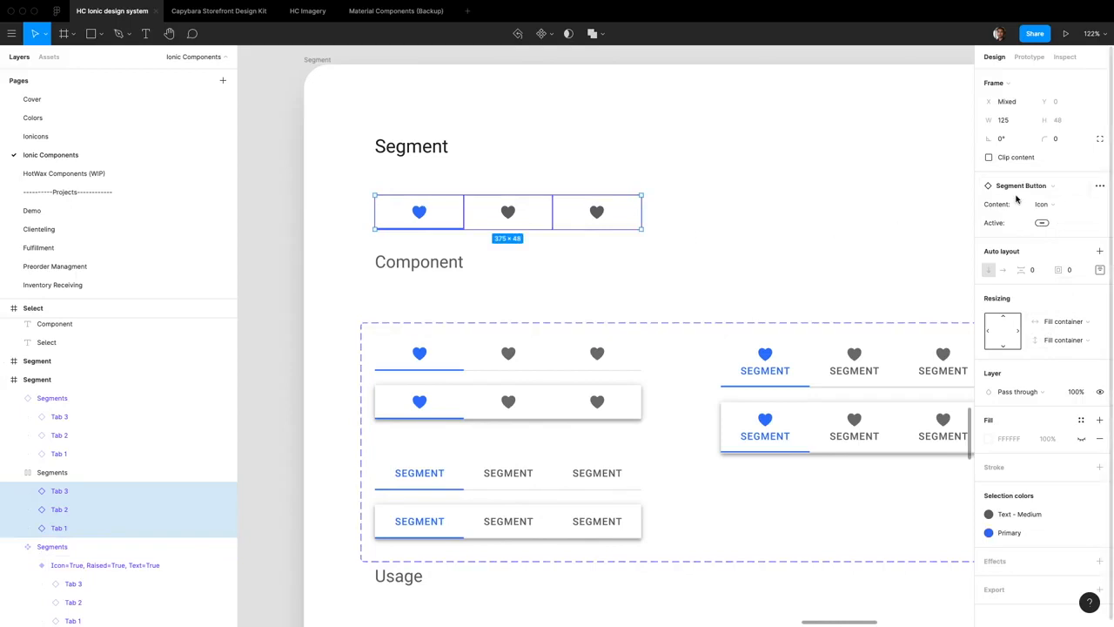
{"action": "key", "text": "ctrl+z"}
Rename the detached Segments frame to Segments / Master and turn it into a component
{"action": "left_click", "coordinate": [85, 479]}
{"action": "key", "text": "Return"}
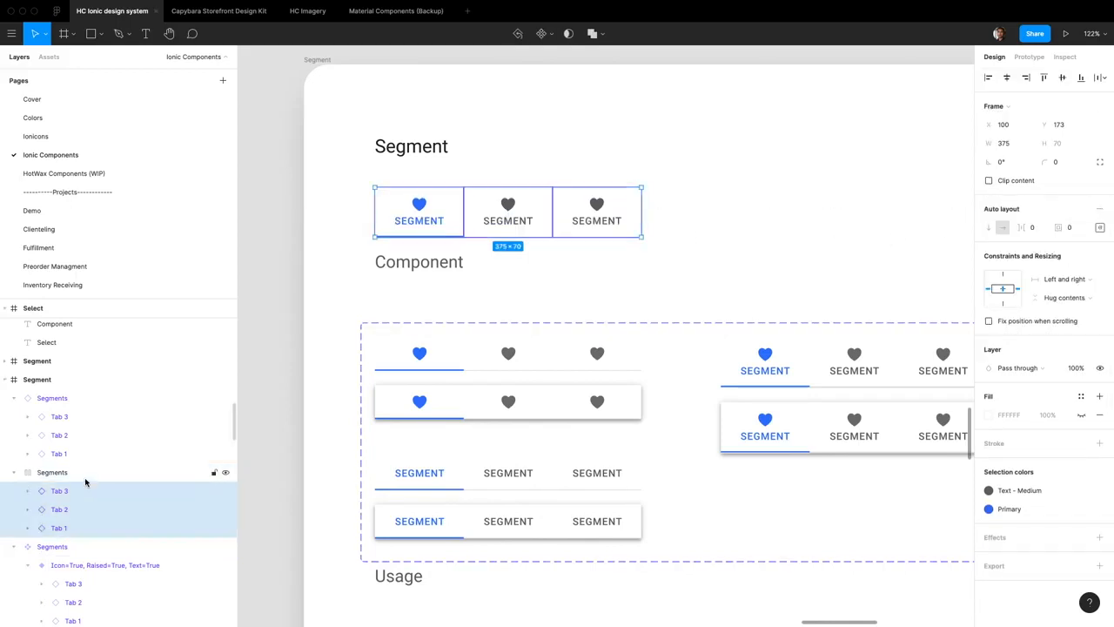
{"action": "left_click", "coordinate": [75, 475]}
{"action": "double_click", "coordinate": [75, 476]}
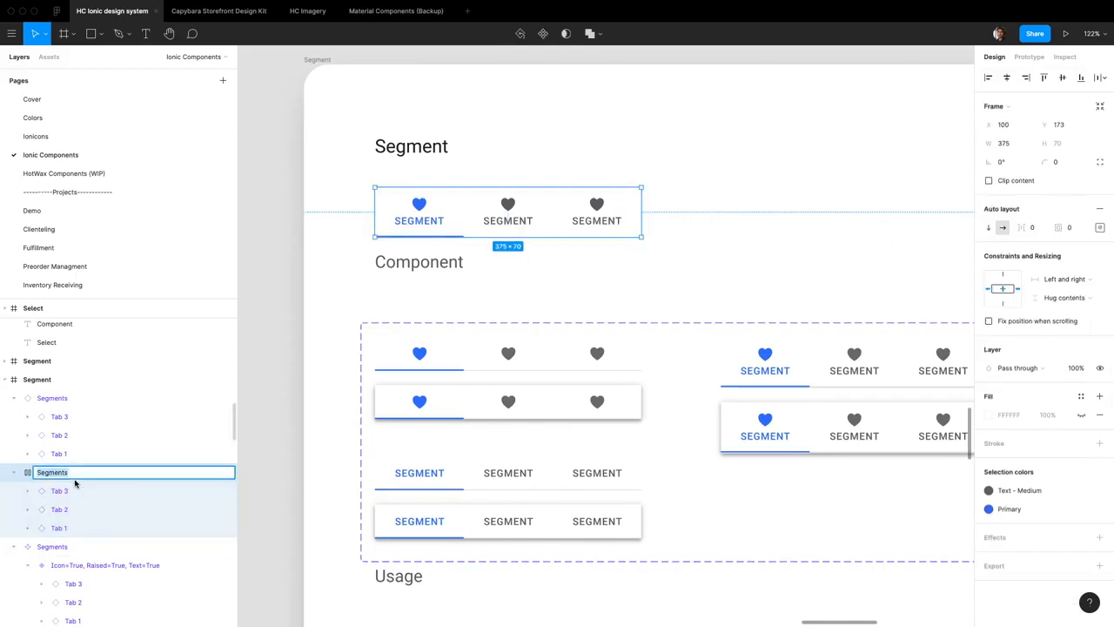
{"action": "type", "text": "/ Master"}
{"action": "key", "text": "Return"}
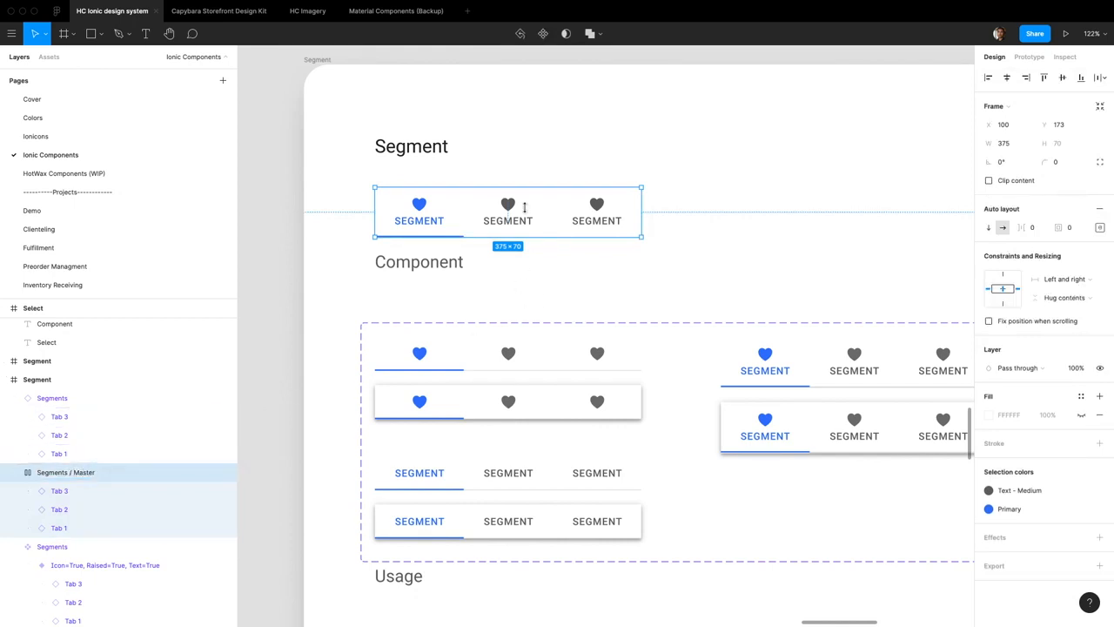
{"action": "left_click", "coordinate": [543, 33]}
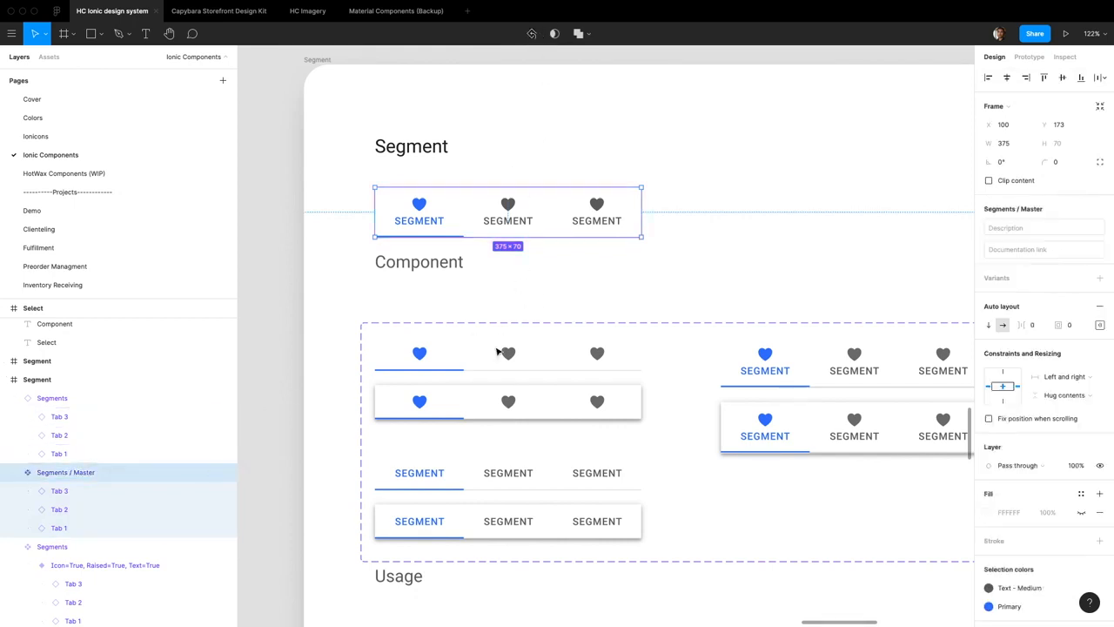
Examine the existing Segments variant set and its variant with Icon True, Raised False and Text True
{"action": "scroll", "coordinate": [602, 381], "scroll_direction": "down", "scroll_amount": 1}
{"action": "scroll", "coordinate": [577, 371], "scroll_direction": "right", "scroll_amount": 5}
{"action": "left_click", "coordinate": [615, 357]}
{"action": "left_click", "coordinate": [619, 364]}
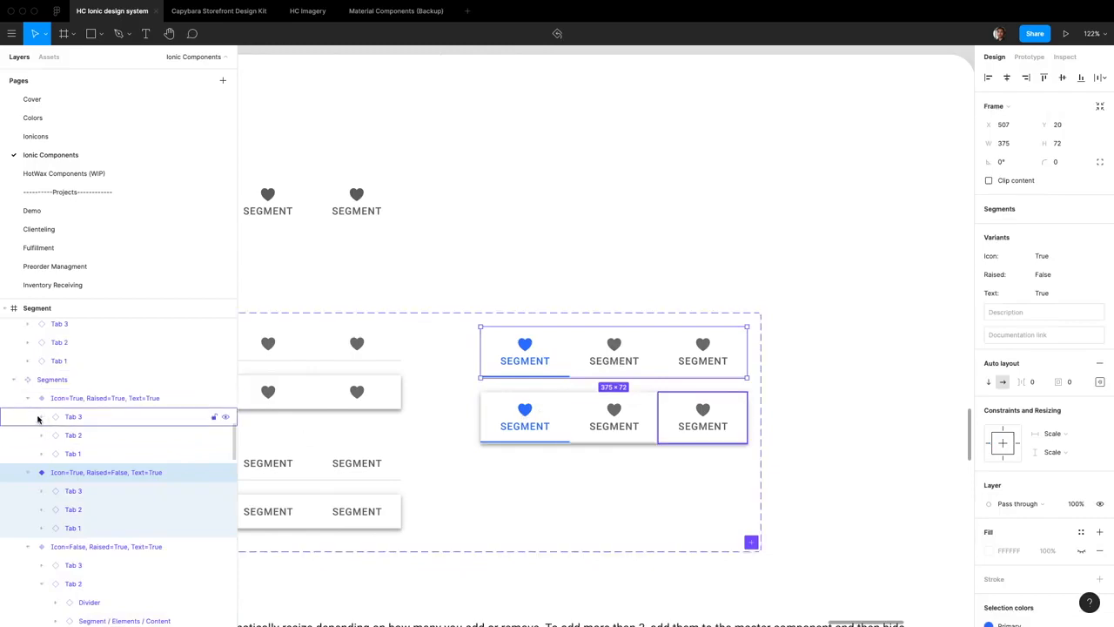
{"action": "left_click", "coordinate": [59, 382]}
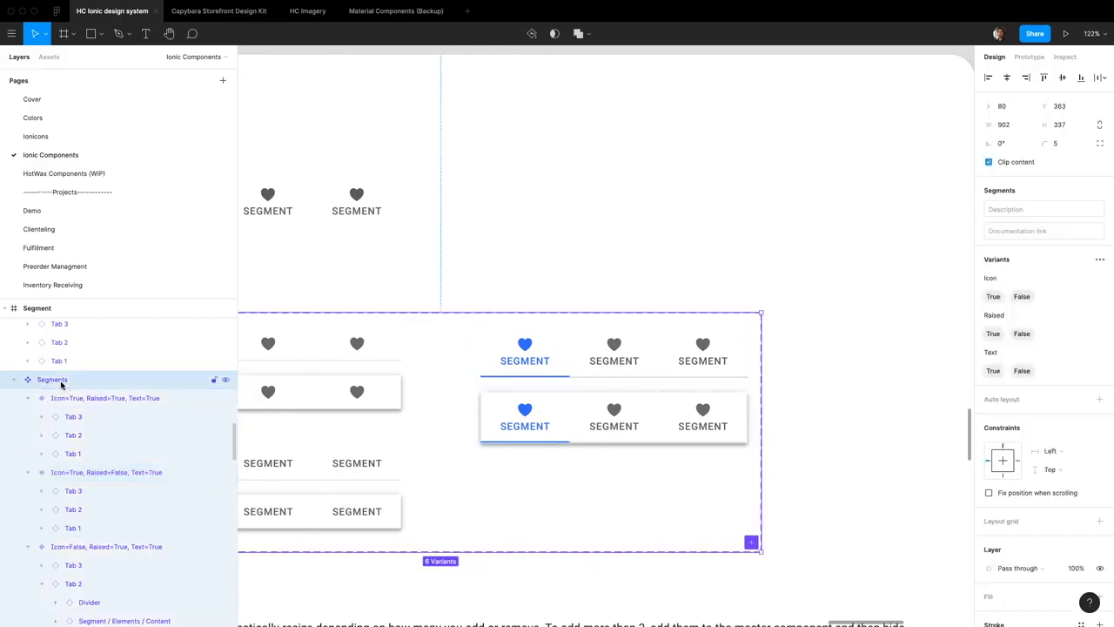
{"action": "left_click", "coordinate": [95, 476]}
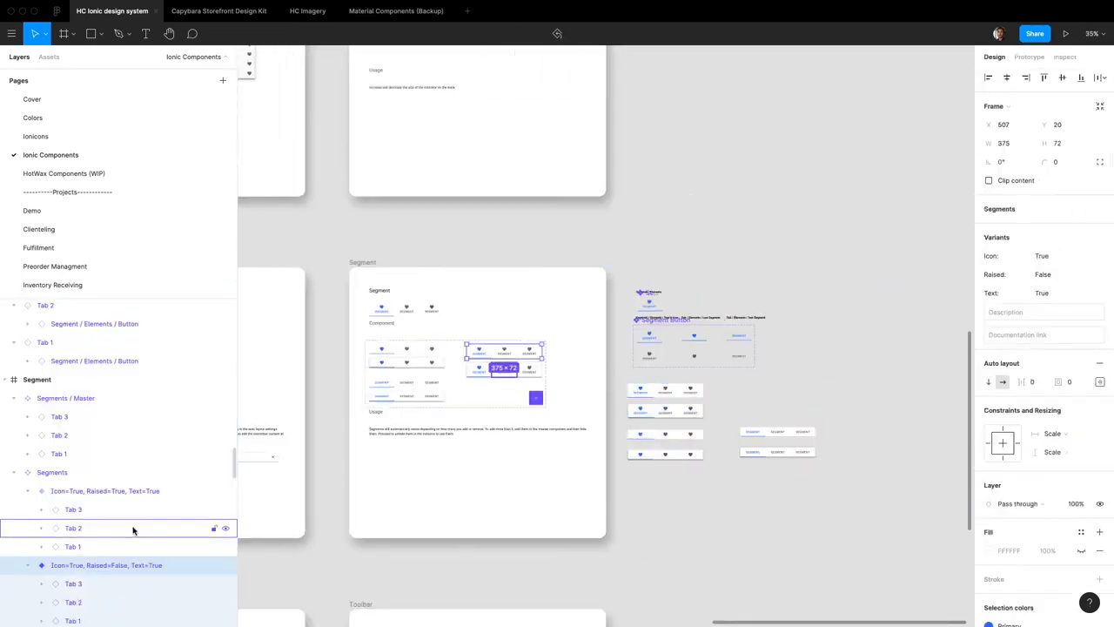
Turn the six Segments / Master instances beside the Segment frame into separate components
{"action": "scroll", "coordinate": [133, 529], "scroll_direction": "down", "scroll_amount": 2}
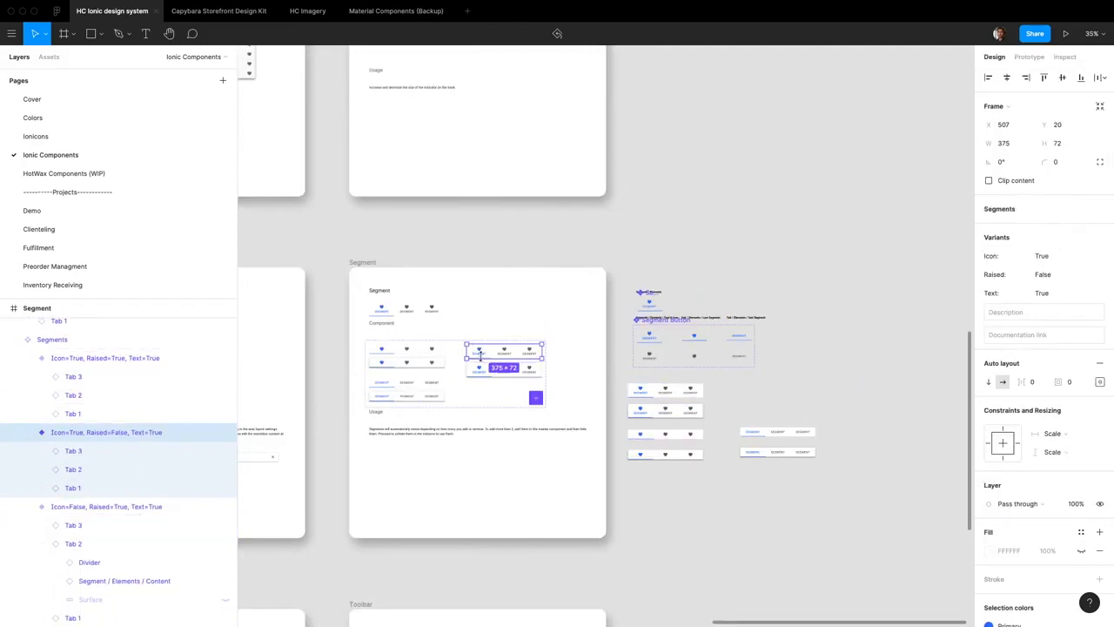
{"action": "scroll", "coordinate": [493, 368], "scroll_direction": "up", "scroll_amount": 5}
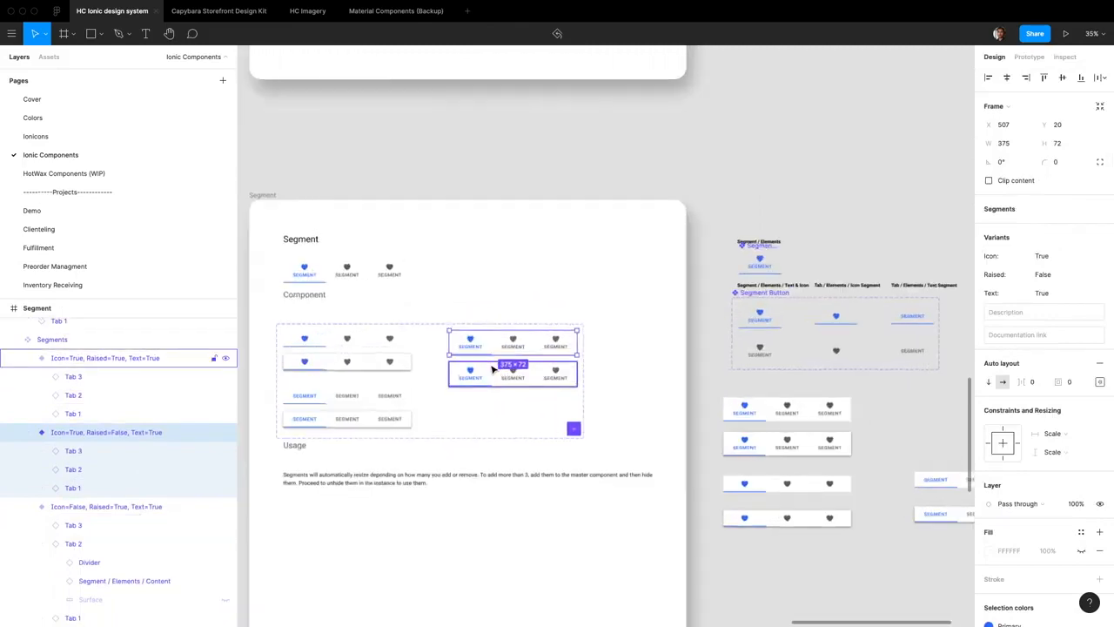
{"action": "scroll", "coordinate": [492, 369], "scroll_direction": "down", "scroll_amount": 5}
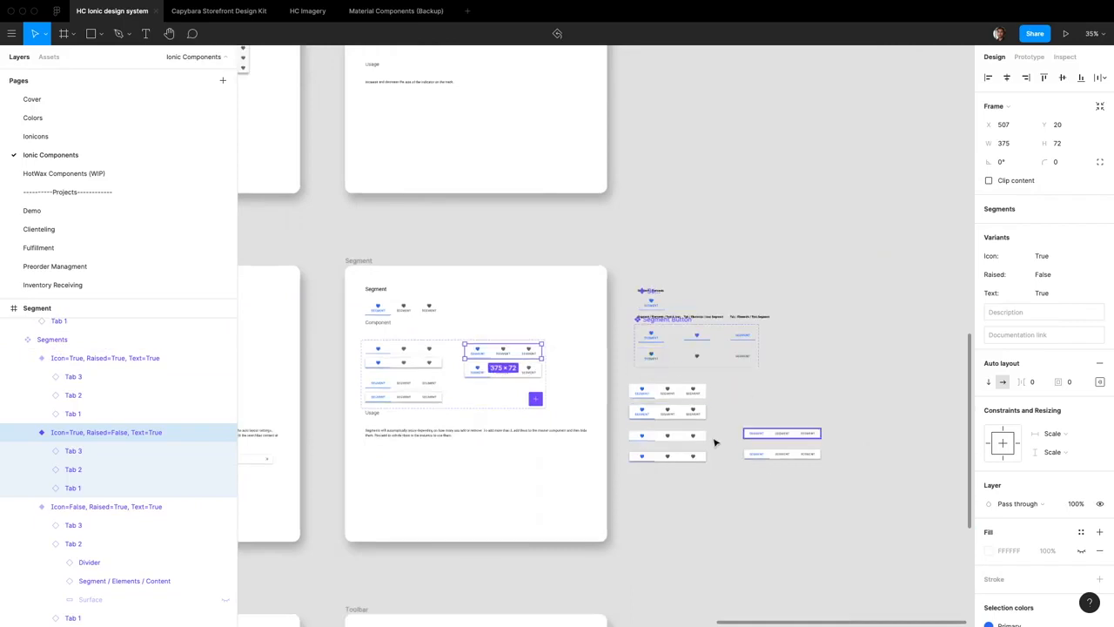
{"action": "scroll", "coordinate": [783, 438], "scroll_direction": "up", "scroll_amount": 5}
{"action": "scroll", "coordinate": [786, 436], "scroll_direction": "up", "scroll_amount": 2}
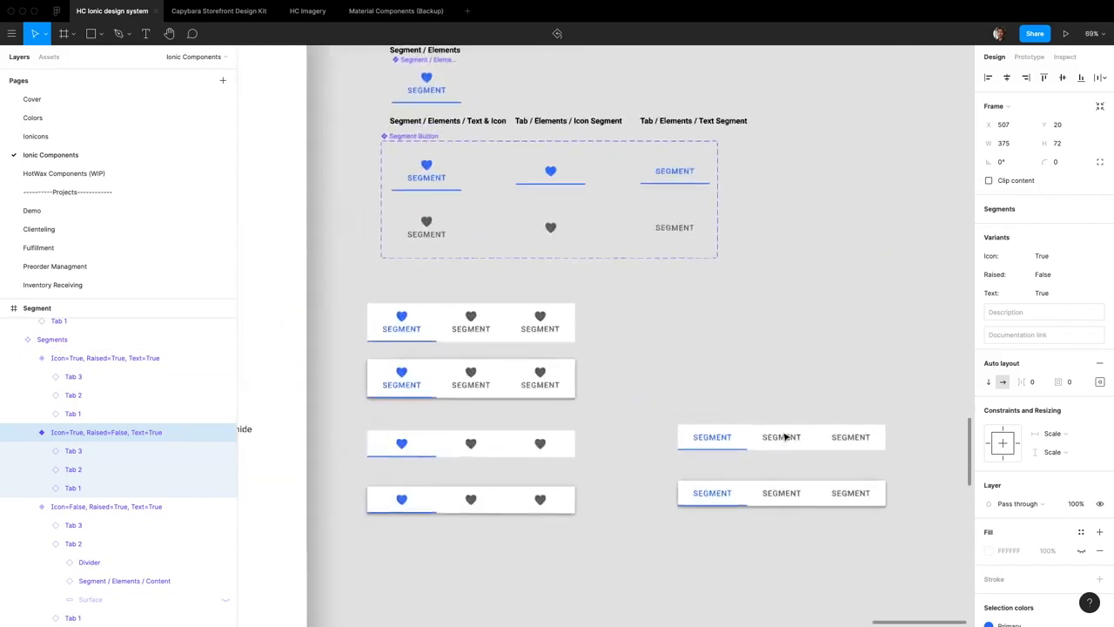
{"action": "left_click_drag", "start_coordinate": [866, 554], "coordinate": [395, 316]}
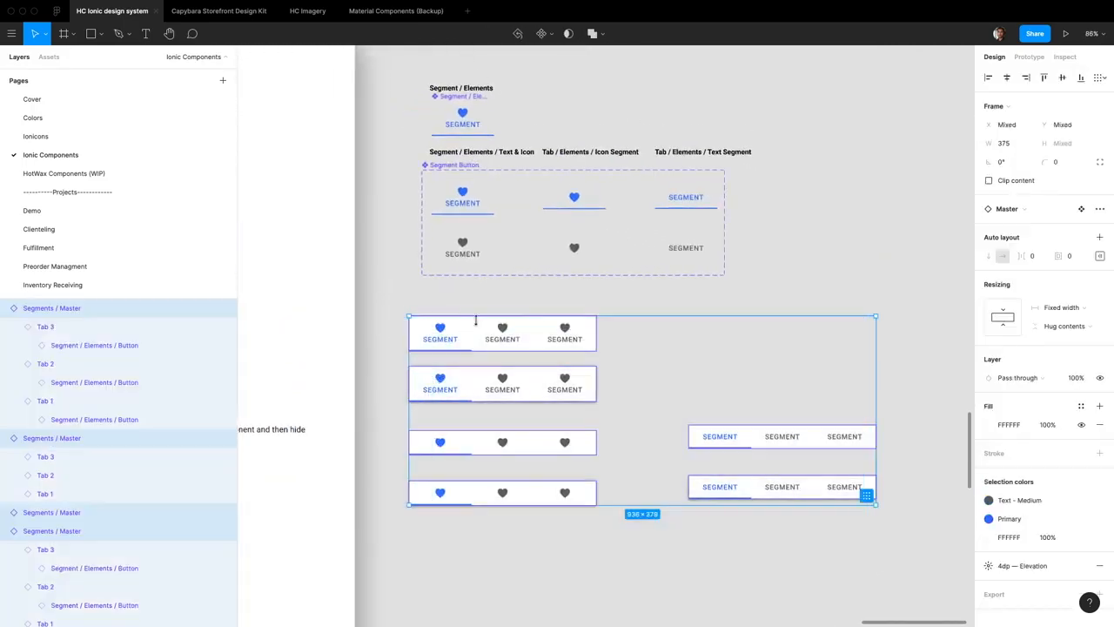
{"action": "left_click", "coordinate": [554, 33]}
{"action": "left_click", "coordinate": [544, 72]}
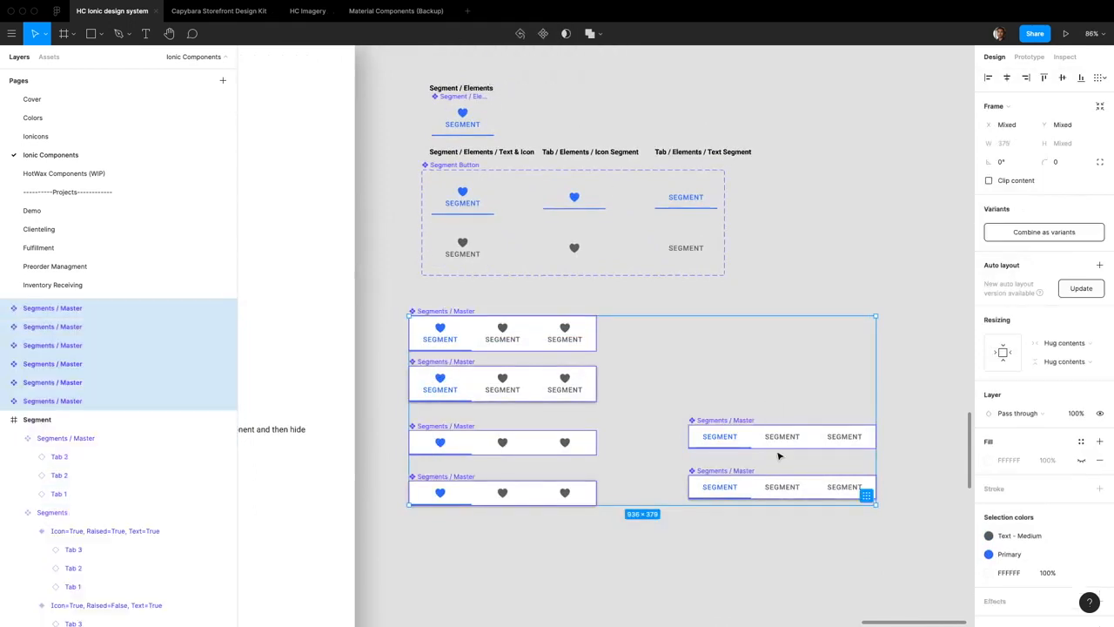
{"action": "scroll", "coordinate": [644, 444], "scroll_direction": "right", "scroll_amount": 2}
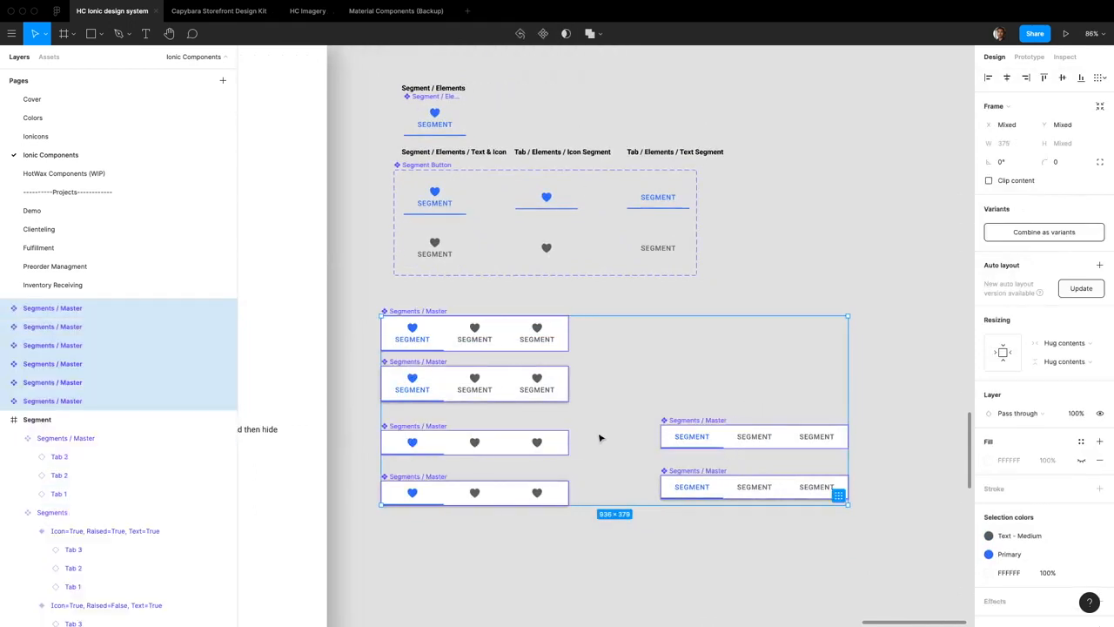
{"action": "left_click", "coordinate": [612, 385]}
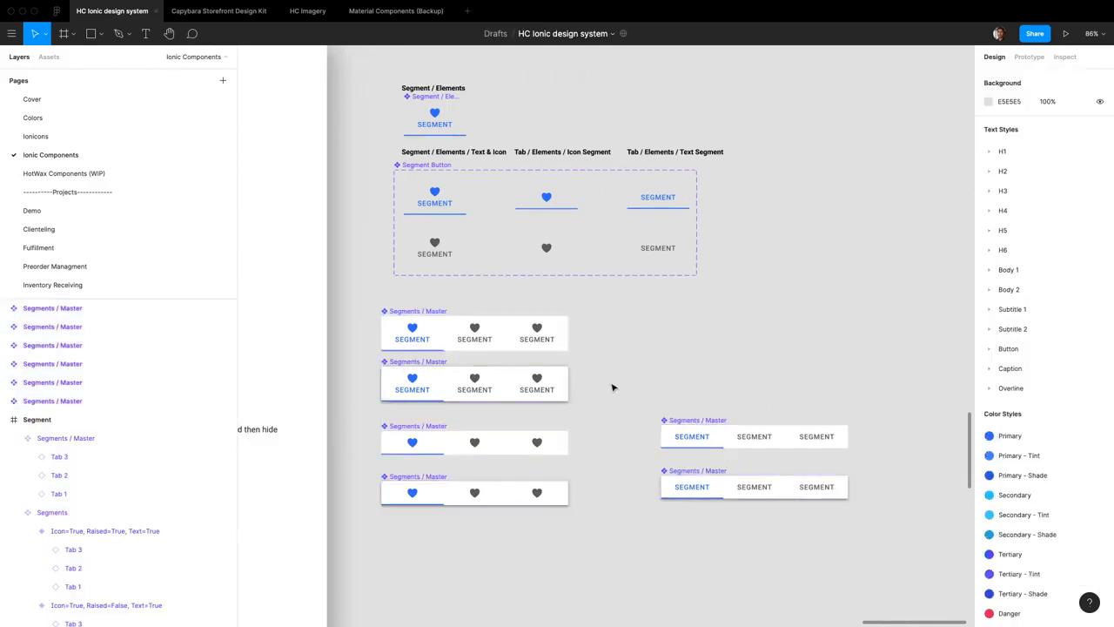
Rename the new segment components by content as Segments / Text & Icon, Segments / Icon and Segments / Text
{"action": "left_click_drag", "start_coordinate": [604, 396], "coordinate": [383, 324]}
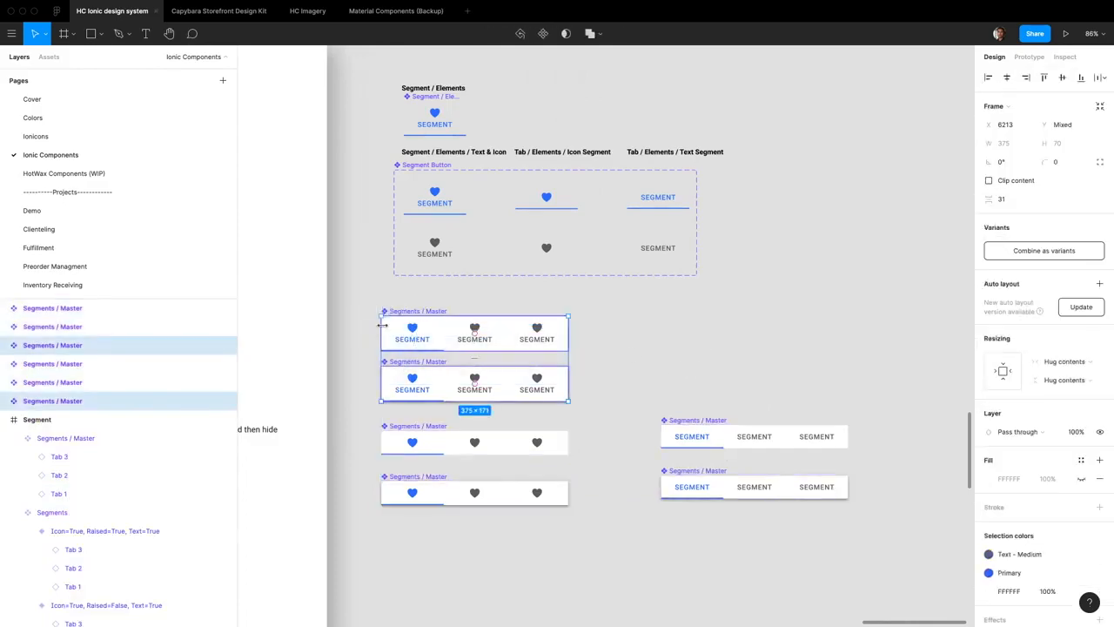
{"action": "key", "text": "super+r"}
{"action": "type", "text": "Master"}
{"action": "key", "text": "Tab"}
{"action": "type", "text": "Text & Icon"}
{"action": "key", "text": "super+r"}
{"action": "type", "text": "Text"}
Try combining the six Segments components as variants in their current arrangement and undo the change
{"action": "left_click", "coordinate": [1043, 250]}
{"action": "double_click", "coordinate": [1032, 283]}
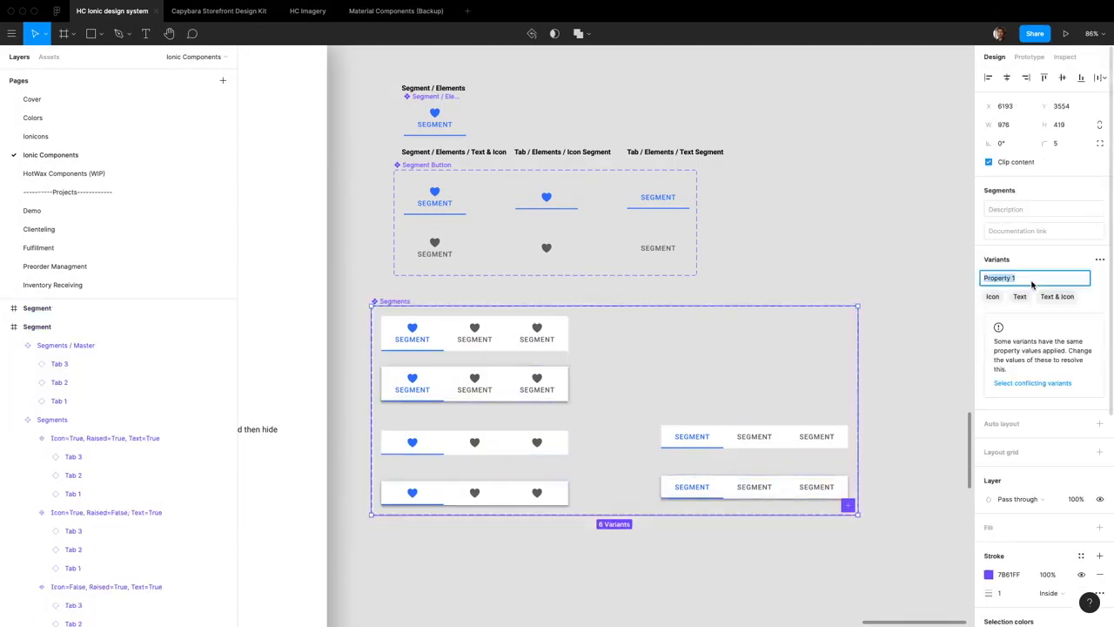
{"action": "scroll", "coordinate": [798, 328], "scroll_direction": "down", "scroll_amount": 5}
{"action": "left_click", "coordinate": [609, 305]}
{"action": "key", "text": "super+z"}
Rearrange the Segments components so the Text & Icon pair forms a second column beside the Icon and Text pairs
{"action": "left_click_drag", "start_coordinate": [592, 396], "coordinate": [591, 422]}
{"action": "scroll", "coordinate": [592, 423], "scroll_direction": "down", "scroll_amount": 2}
{"action": "left_click_drag", "start_coordinate": [670, 355], "coordinate": [815, 355]}
Combine the six Segments components as variants and place the set under the Component heading of the Segment frame
{"action": "left_click_drag", "start_coordinate": [749, 313], "coordinate": [912, 423]}
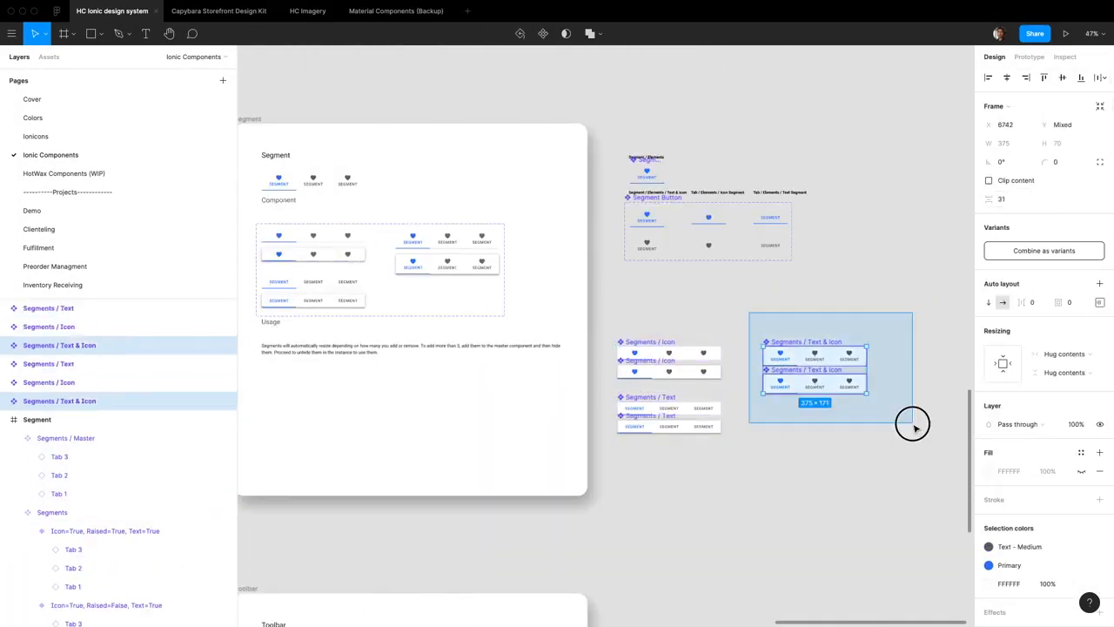
{"action": "left_click", "coordinate": [1044, 251]}
{"action": "left_click_drag", "start_coordinate": [639, 337], "coordinate": [351, 216]}
Set the horizontal spacing between the Segment Button variants to 20
{"action": "left_click", "coordinate": [706, 202]}
{"action": "key", "text": "Return"}
{"action": "left_click", "coordinate": [1001, 199]}
{"action": "type", "text": "20"}
{"action": "key", "text": "Return"}
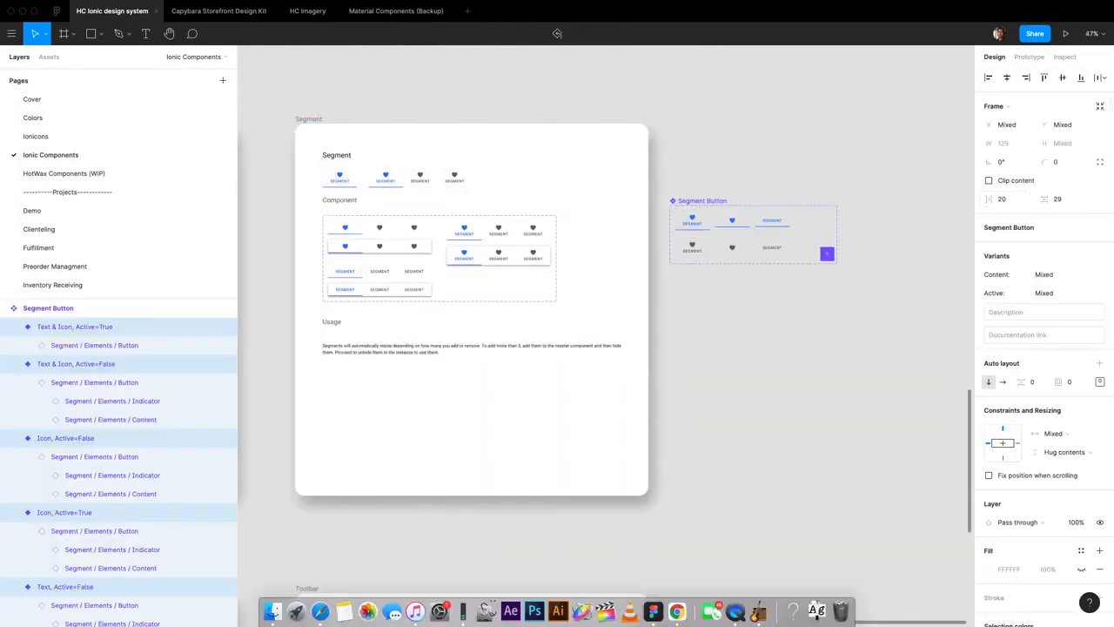
{"action": "scroll", "coordinate": [754, 235], "scroll_direction": "up", "scroll_amount": 2}
Rearrange the Segment Button set into two columns sized 280 × 234 and place it beside the Segments set
{"action": "left_click_drag", "start_coordinate": [907, 303], "coordinate": [905, 395]}
{"action": "left_click_drag", "start_coordinate": [871, 296], "coordinate": [823, 248]}
{"action": "left_click_drag", "start_coordinate": [842, 255], "coordinate": [754, 318]}
{"action": "left_click_drag", "start_coordinate": [905, 395], "coordinate": [809, 320]}
{"action": "left_click_drag", "start_coordinate": [757, 233], "coordinate": [625, 246]}
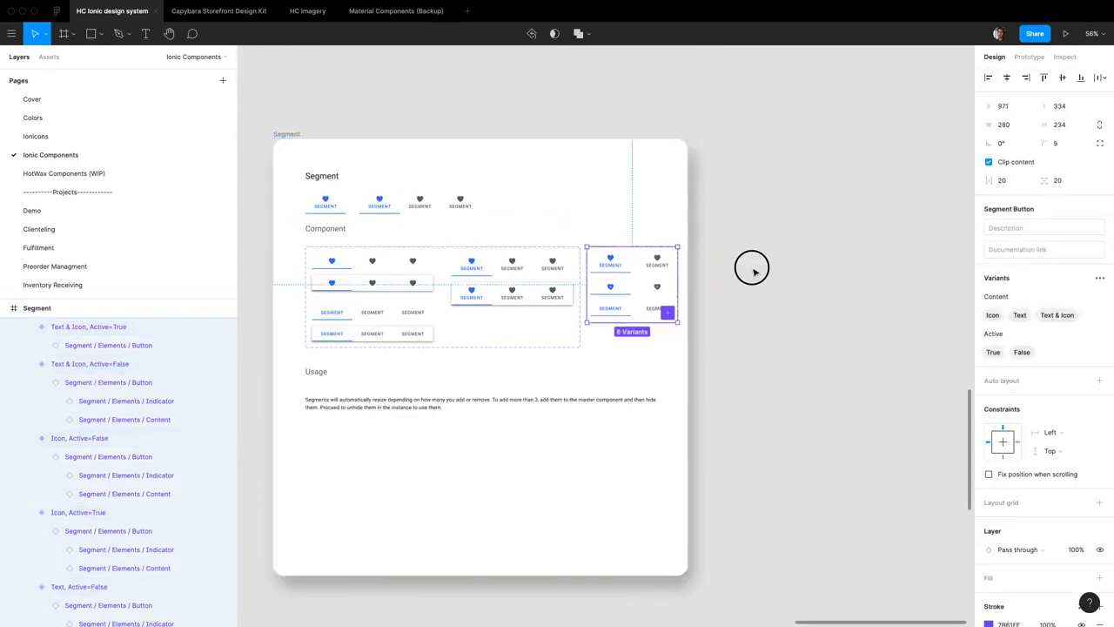
{"action": "left_click", "coordinate": [752, 271]}
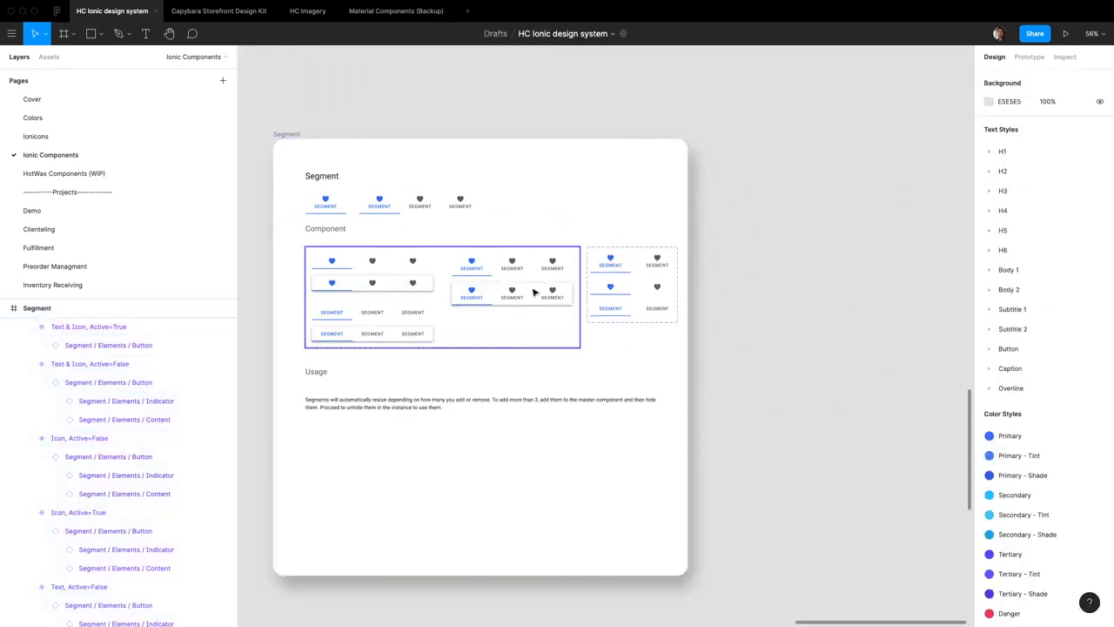
Try an instance of the shadowed Icon variant below the Usage text and delete it
{"action": "scroll", "coordinate": [475, 300], "scroll_direction": "left", "scroll_amount": 3}
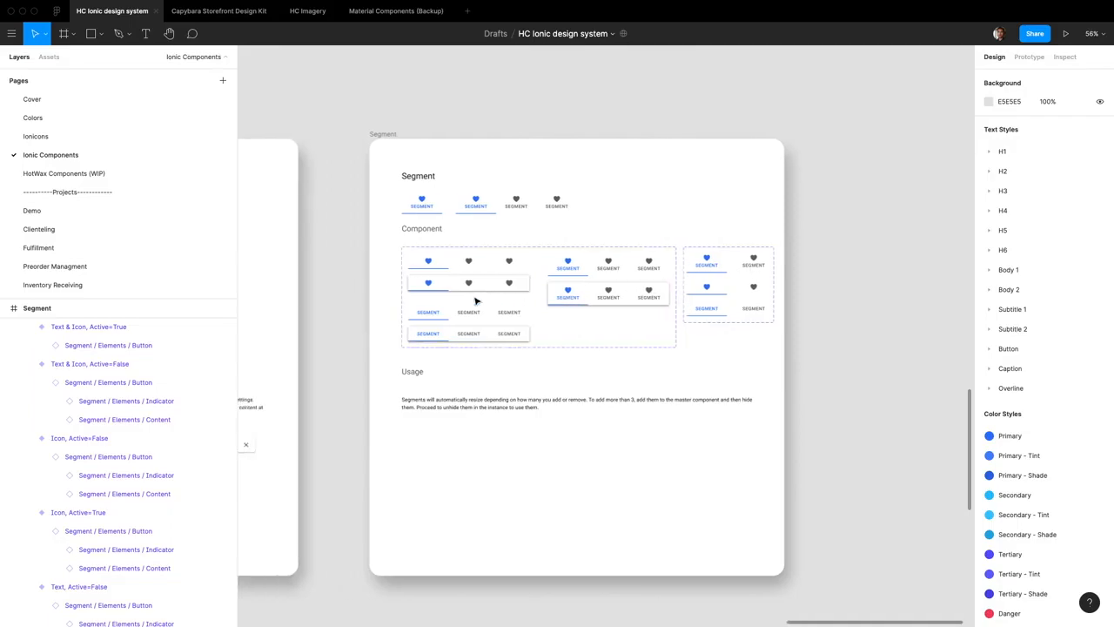
{"action": "scroll", "coordinate": [519, 286], "scroll_direction": "up", "scroll_amount": 2}
{"action": "scroll", "coordinate": [539, 344], "scroll_direction": "up", "scroll_amount": 5}
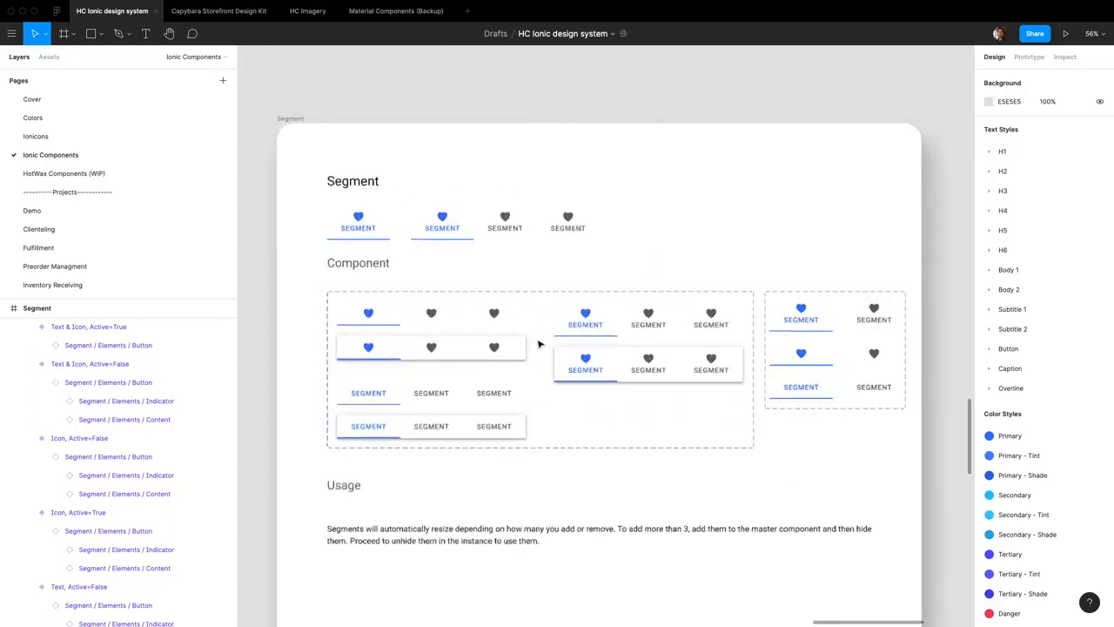
{"action": "scroll", "coordinate": [542, 343], "scroll_direction": "down", "scroll_amount": 6}
{"action": "left_click", "coordinate": [479, 343]}
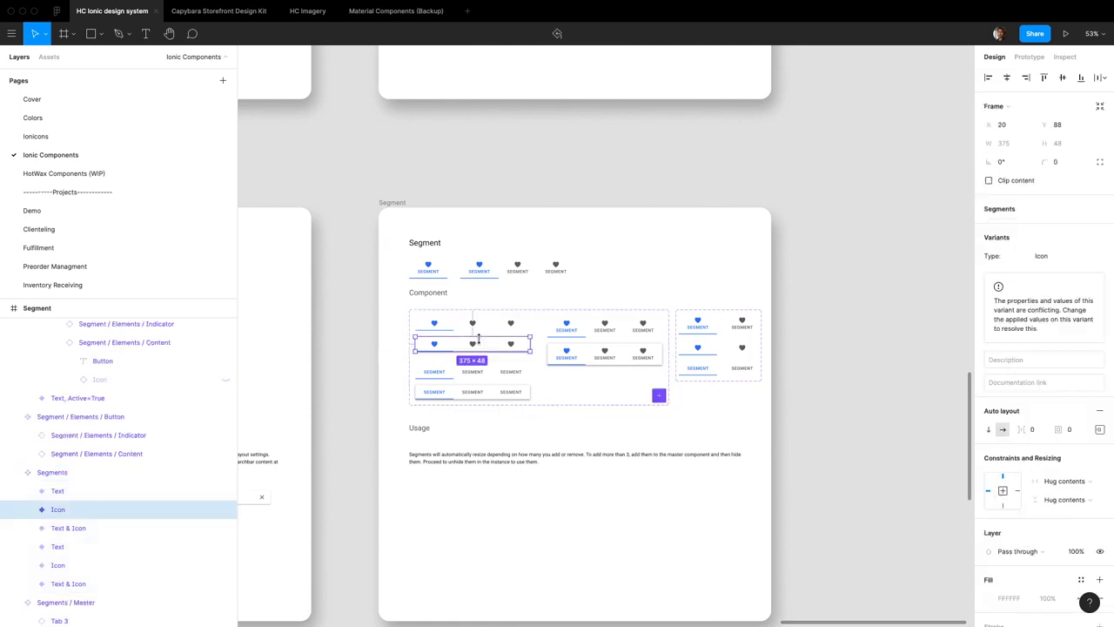
{"action": "left_click_drag", "start_coordinate": [480, 347], "coordinate": [889, 346]}
{"action": "double_click", "coordinate": [879, 342]}
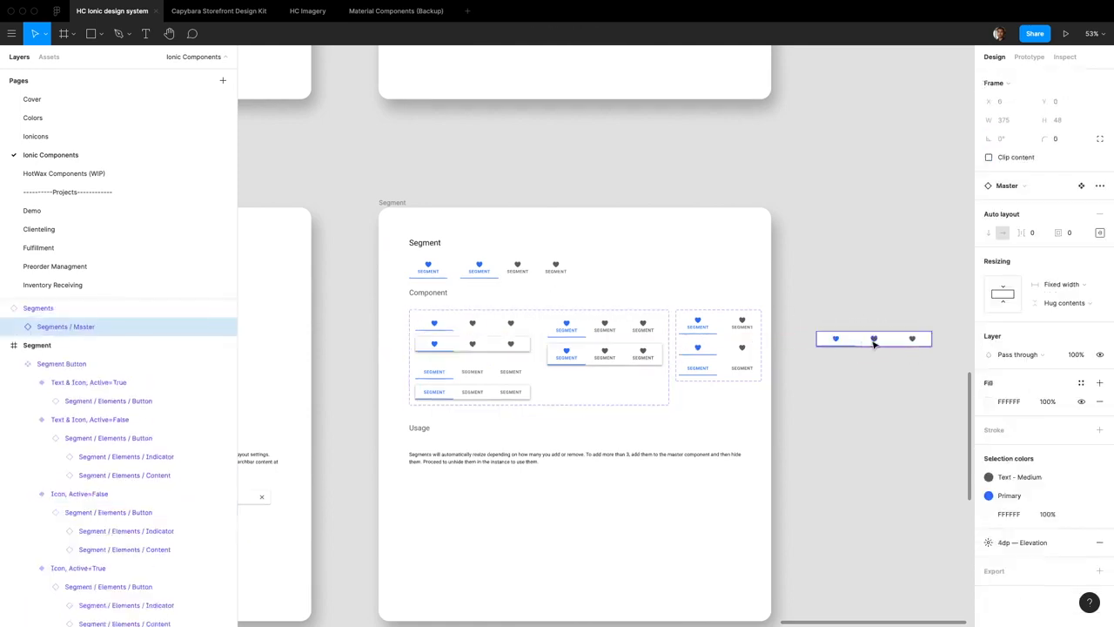
{"action": "left_click_drag", "start_coordinate": [878, 340], "coordinate": [470, 502]}
{"action": "scroll", "coordinate": [470, 502], "scroll_direction": "up", "scroll_amount": 5}
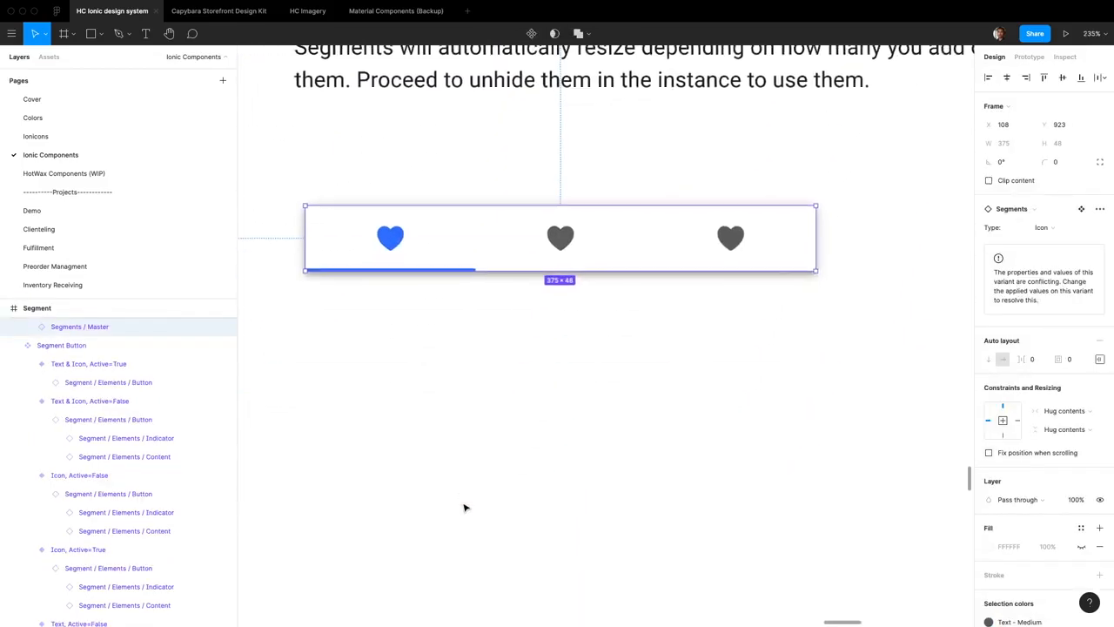
{"action": "scroll", "coordinate": [470, 503], "scroll_direction": "down", "scroll_amount": 2}
{"action": "key", "text": "Delete"}
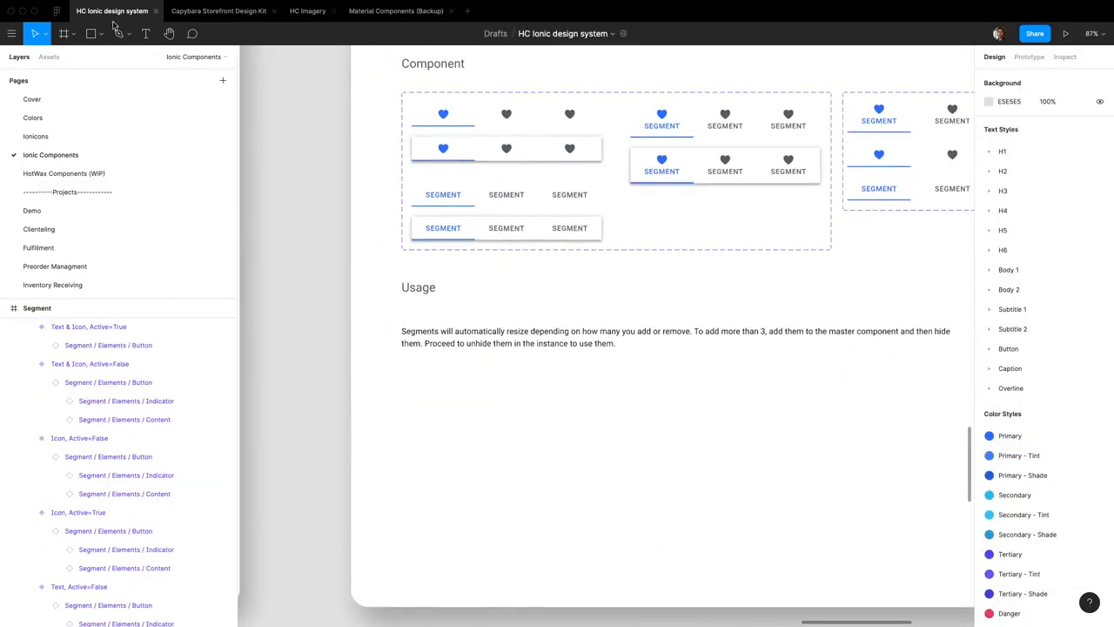
Search the assets for segment and insert a Segments instance below the Usage text
{"action": "left_click", "coordinate": [51, 59]}
{"action": "type", "text": "segment"}
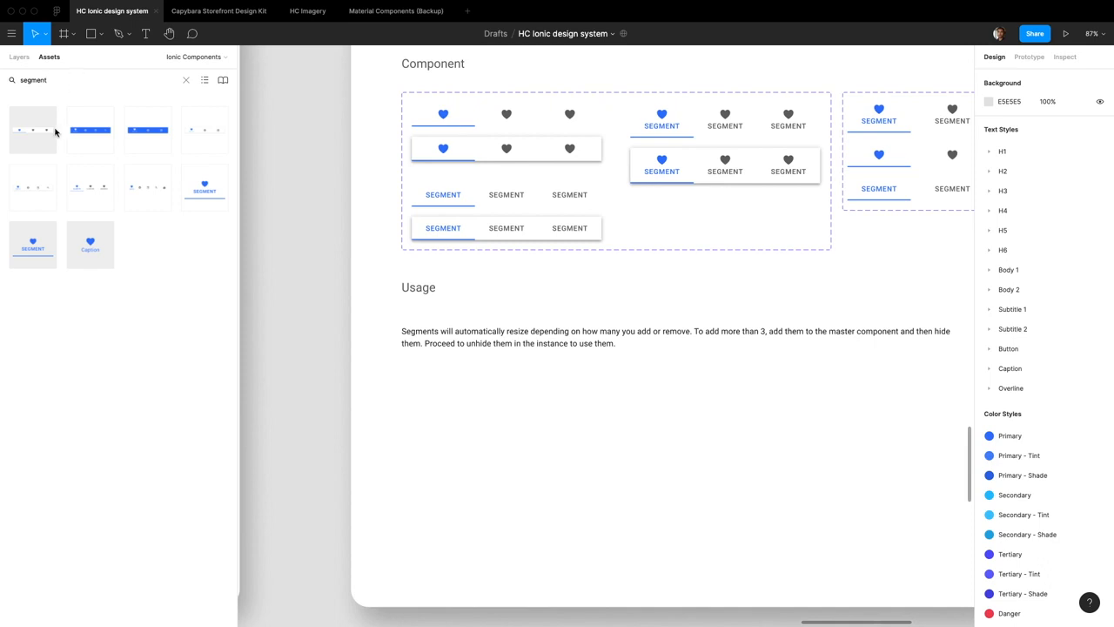
{"action": "left_click_drag", "start_coordinate": [33, 129], "coordinate": [506, 414]}
{"action": "left_click", "coordinate": [487, 435]}
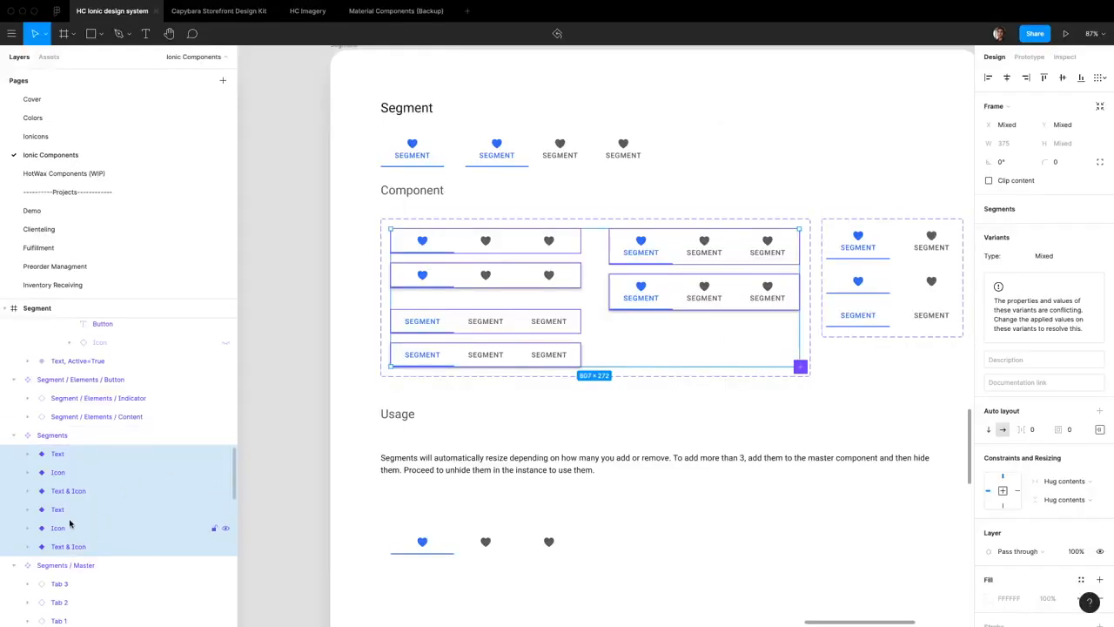
Add a new property named Shadow to the Segments variant set
{"action": "left_click", "coordinate": [75, 466]}
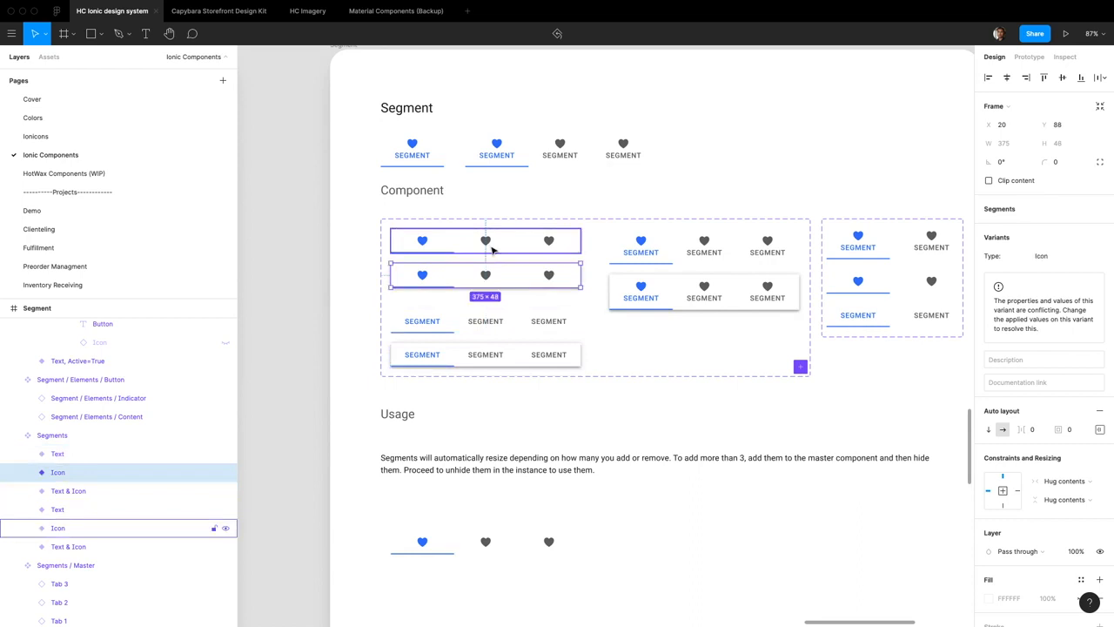
{"action": "left_click", "coordinate": [74, 435]}
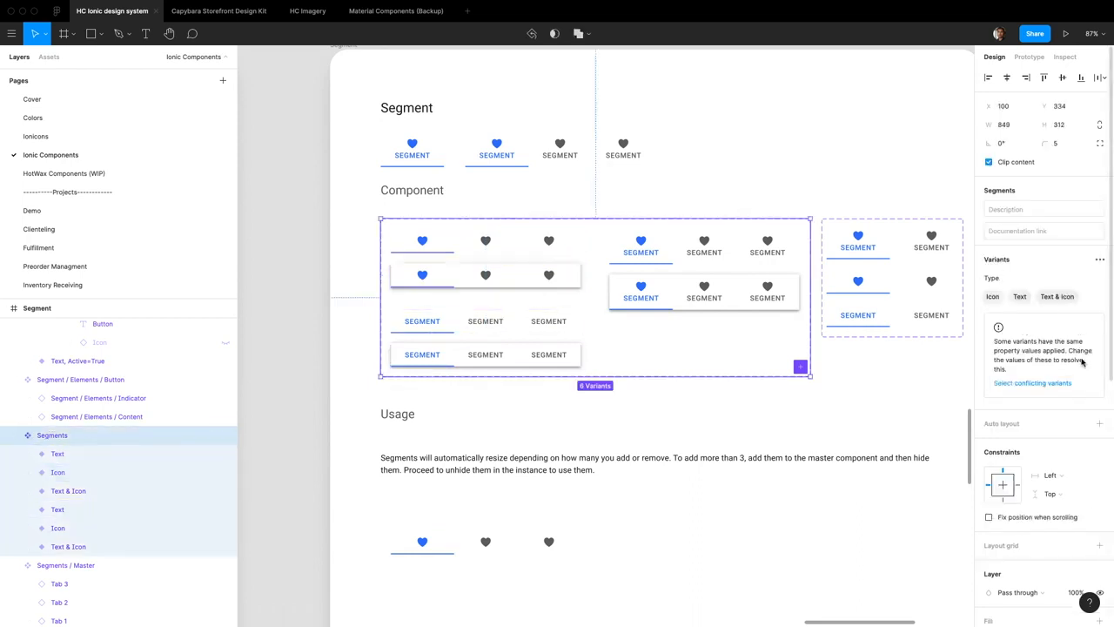
{"action": "left_click", "coordinate": [1099, 259]}
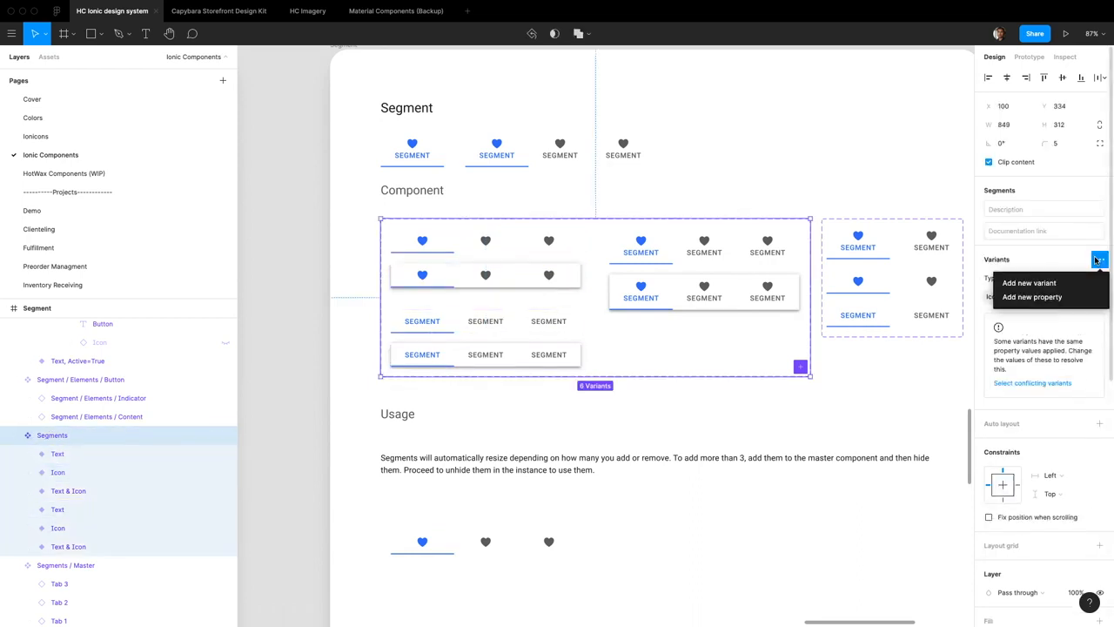
{"action": "left_click", "coordinate": [1065, 296]}
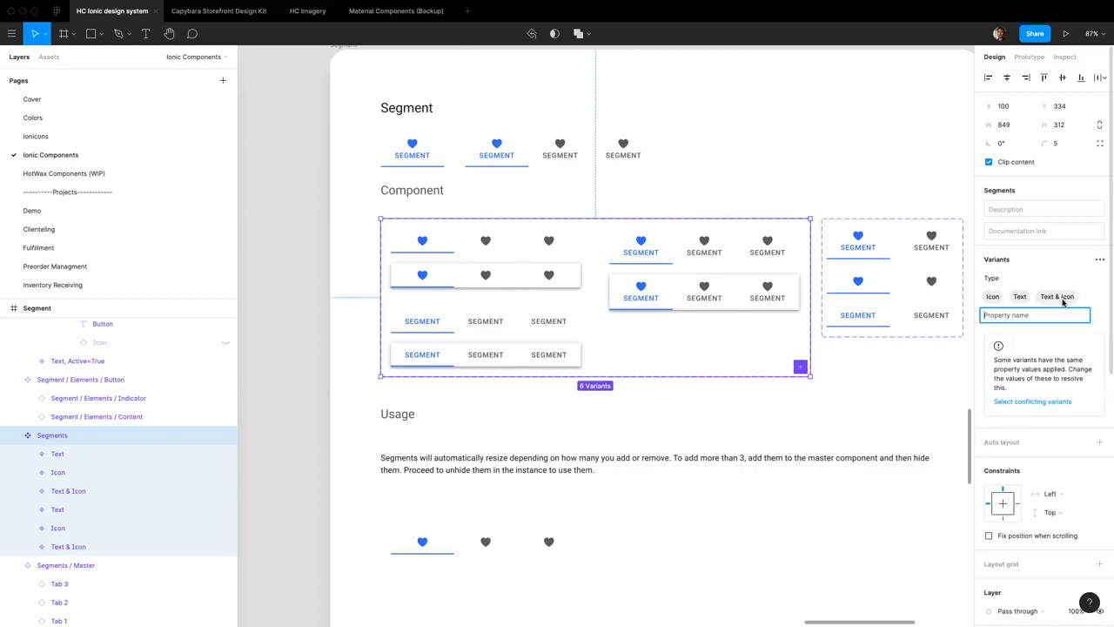
{"action": "key", "text": "Return"}
{"action": "scroll", "coordinate": [1044, 305], "scroll_direction": "down", "scroll_amount": 2}
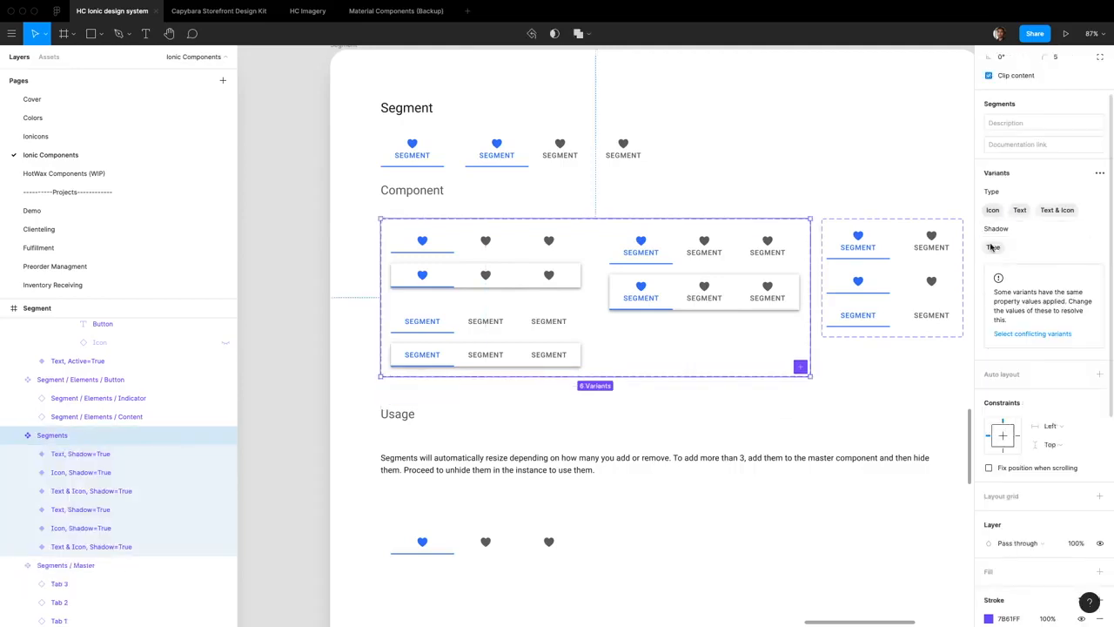
Set Shadow to False on the Icon variant that has no shadow
{"action": "double_click", "coordinate": [486, 241]}
{"action": "left_click", "coordinate": [1050, 166]}
{"action": "type", "text": "False"}
{"action": "key", "text": "Return"}
{"action": "left_click", "coordinate": [445, 401]}
Toggle the Shadow property of the Segments instance below the Usage text off and on, leaving it on
{"action": "left_click", "coordinate": [484, 541]}
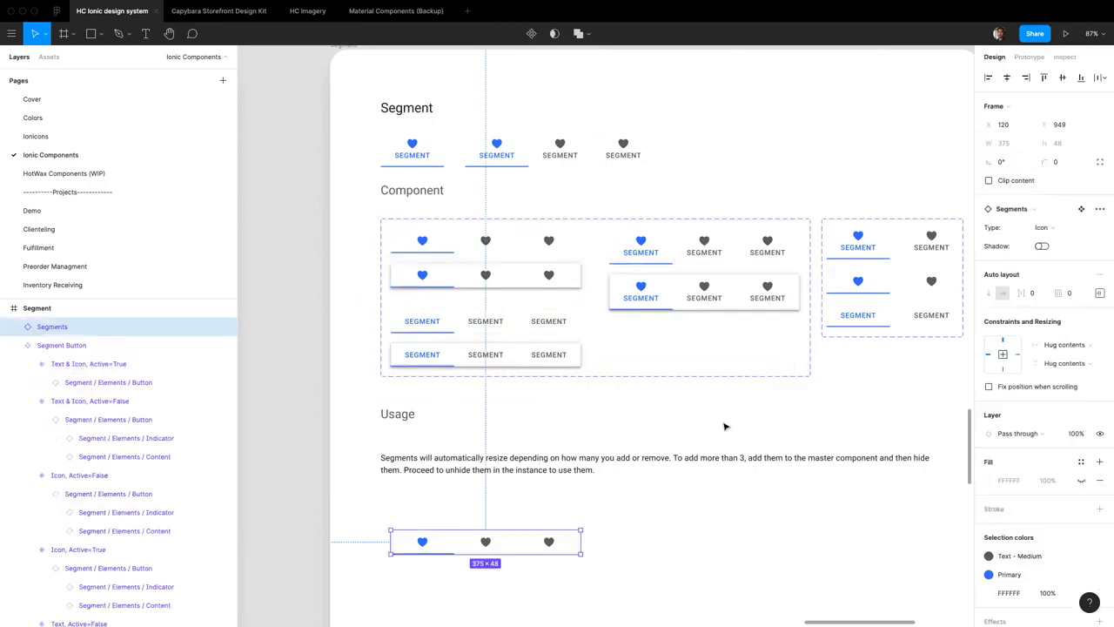
{"action": "scroll", "coordinate": [592, 527], "scroll_direction": "down", "scroll_amount": 3}
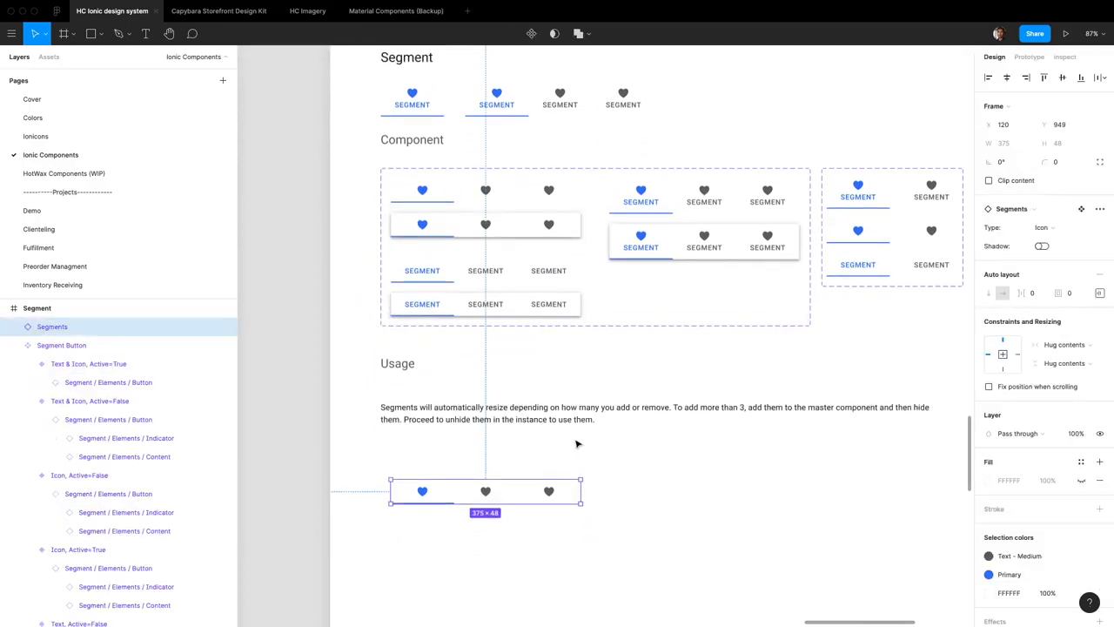
{"action": "scroll", "coordinate": [516, 521], "scroll_direction": "down", "scroll_amount": 1}
{"action": "scroll", "coordinate": [516, 520], "scroll_direction": "up", "scroll_amount": 3}
{"action": "left_click", "coordinate": [517, 520]}
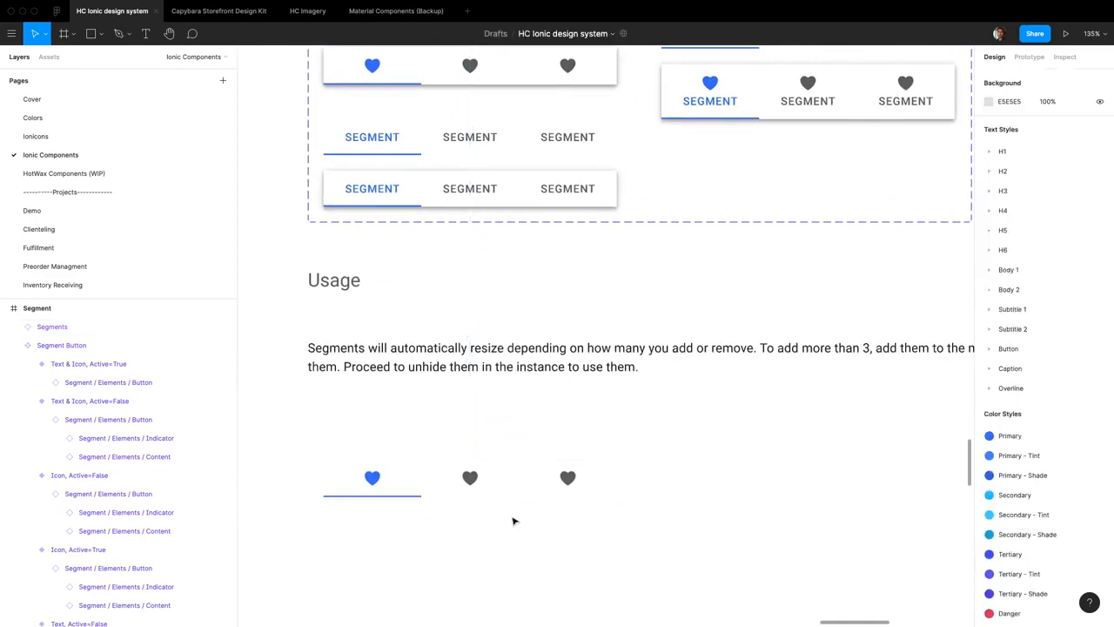
{"action": "scroll", "coordinate": [516, 520], "scroll_direction": "up", "scroll_amount": 3}
{"action": "scroll", "coordinate": [510, 474], "scroll_direction": "down", "scroll_amount": 5}
{"action": "left_click", "coordinate": [531, 445]}
{"action": "scroll", "coordinate": [538, 450], "scroll_direction": "up", "scroll_amount": 3}
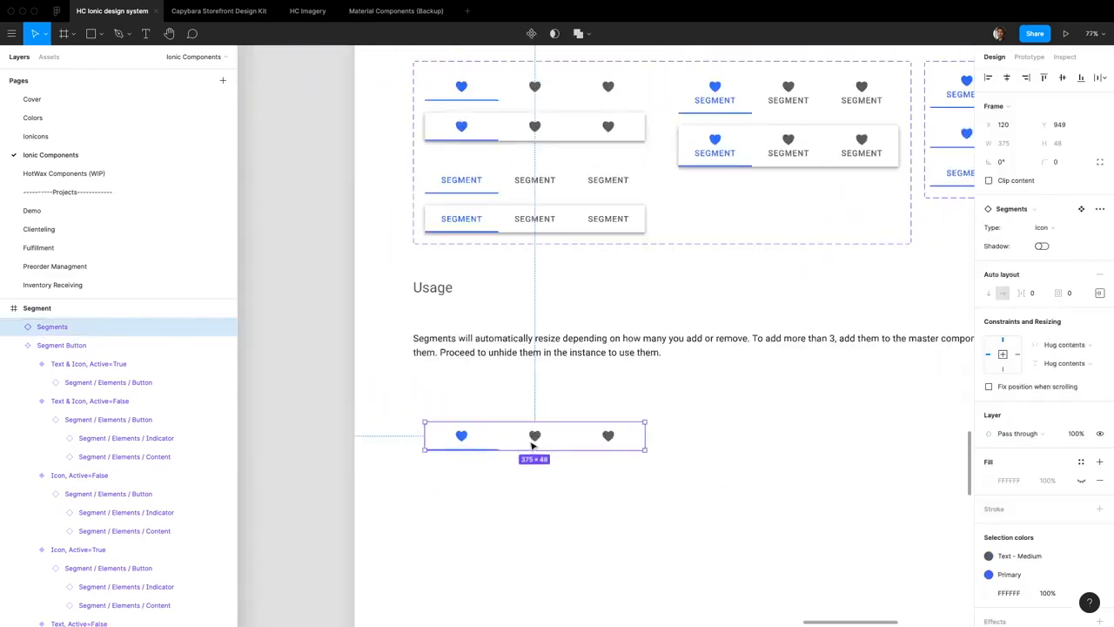
{"action": "scroll", "coordinate": [538, 453], "scroll_direction": "down", "scroll_amount": 2}
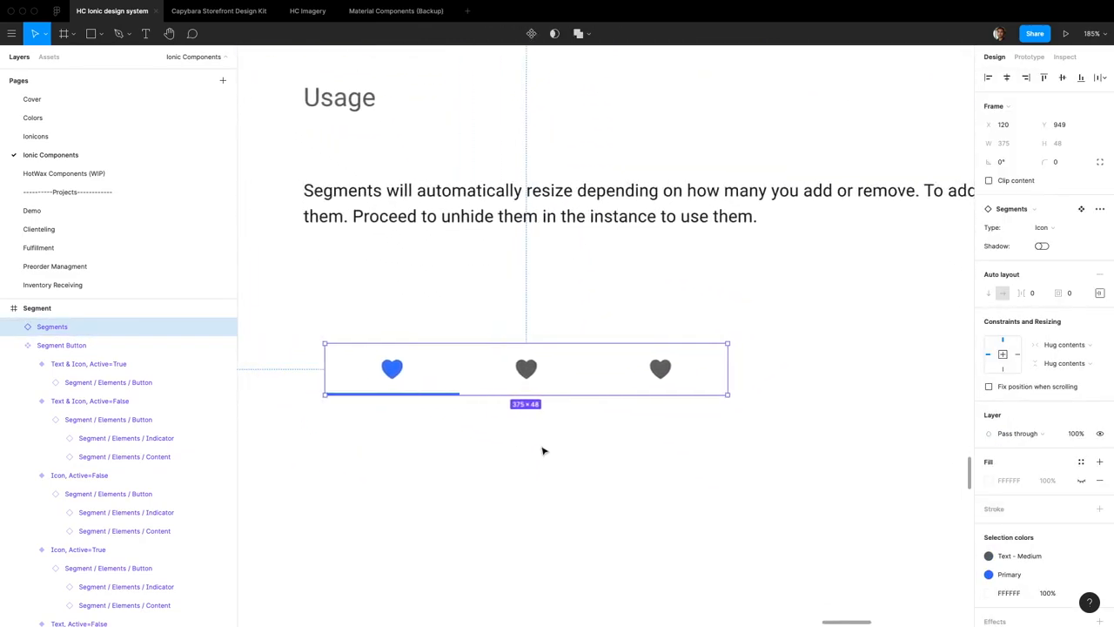
{"action": "left_click", "coordinate": [1042, 247]}
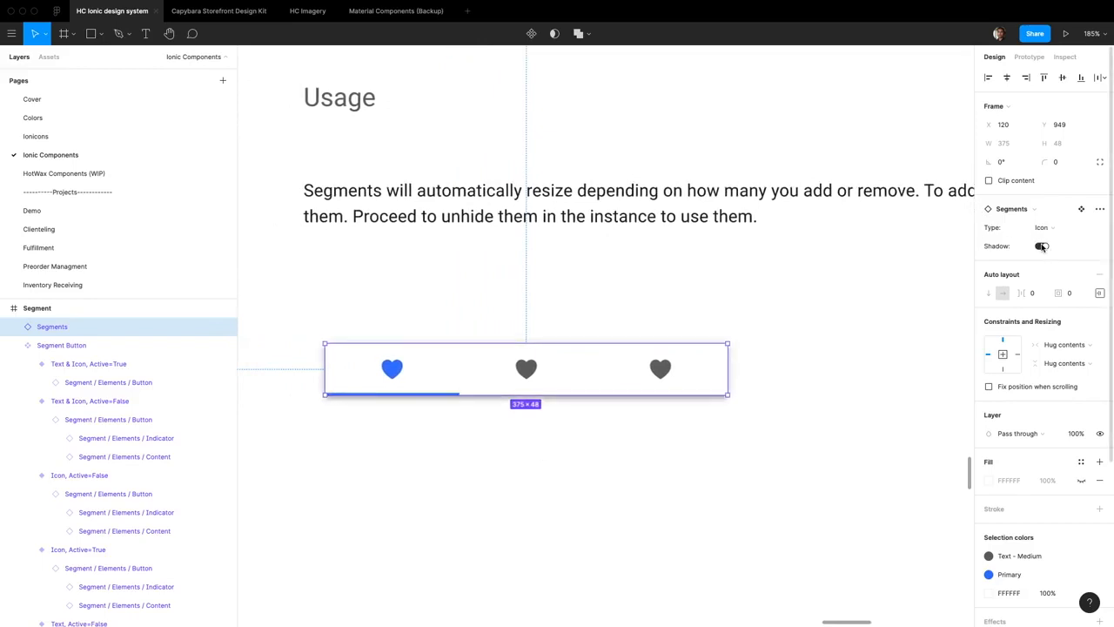
{"action": "left_click", "coordinate": [1042, 246]}
{"action": "left_click", "coordinate": [1041, 246]}
{"action": "left_click", "coordinate": [1041, 246]}
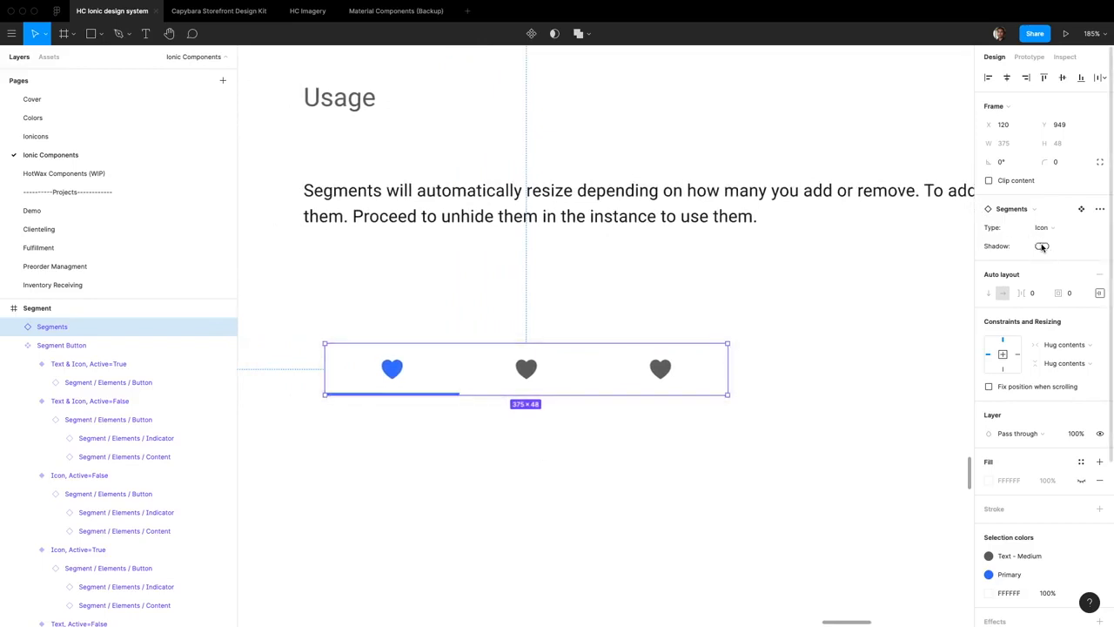
{"action": "left_click", "coordinate": [1042, 247]}
Switch the instance's Type through Text & Icon, Text and Icon, and finish on Text & Icon
{"action": "left_click", "coordinate": [1043, 227]}
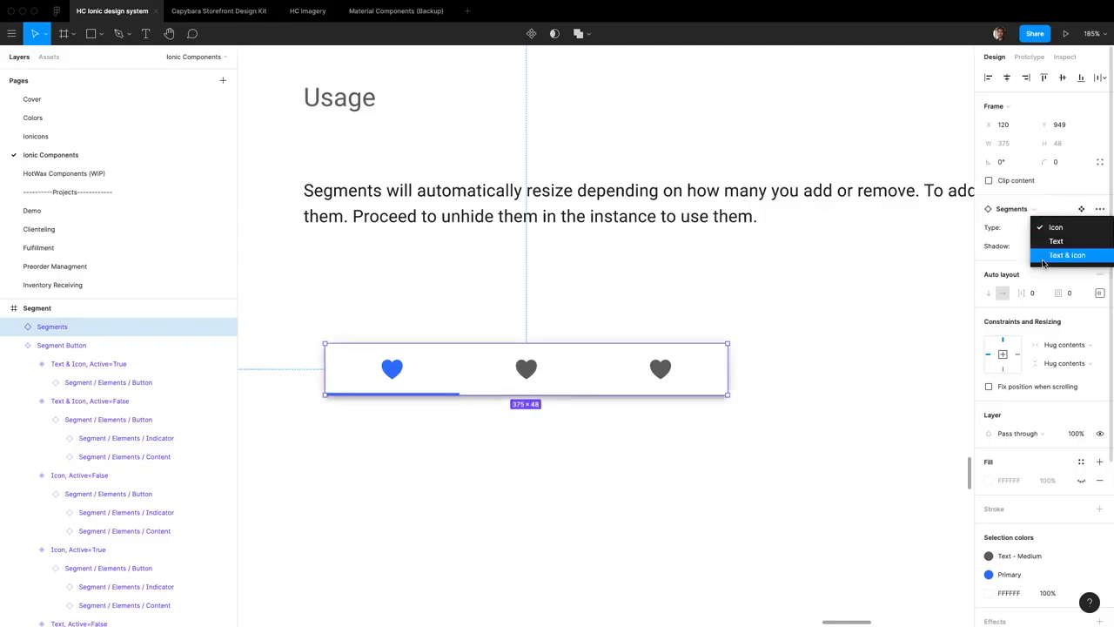
{"action": "left_click", "coordinate": [1060, 255]}
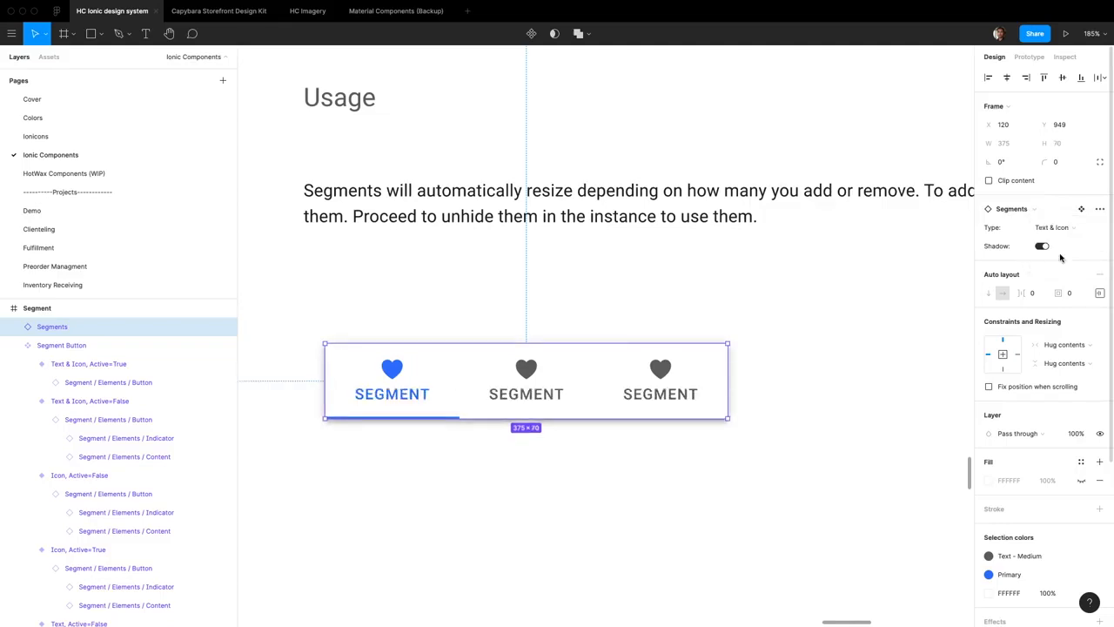
{"action": "left_click", "coordinate": [1063, 230]}
{"action": "left_click", "coordinate": [1064, 214]}
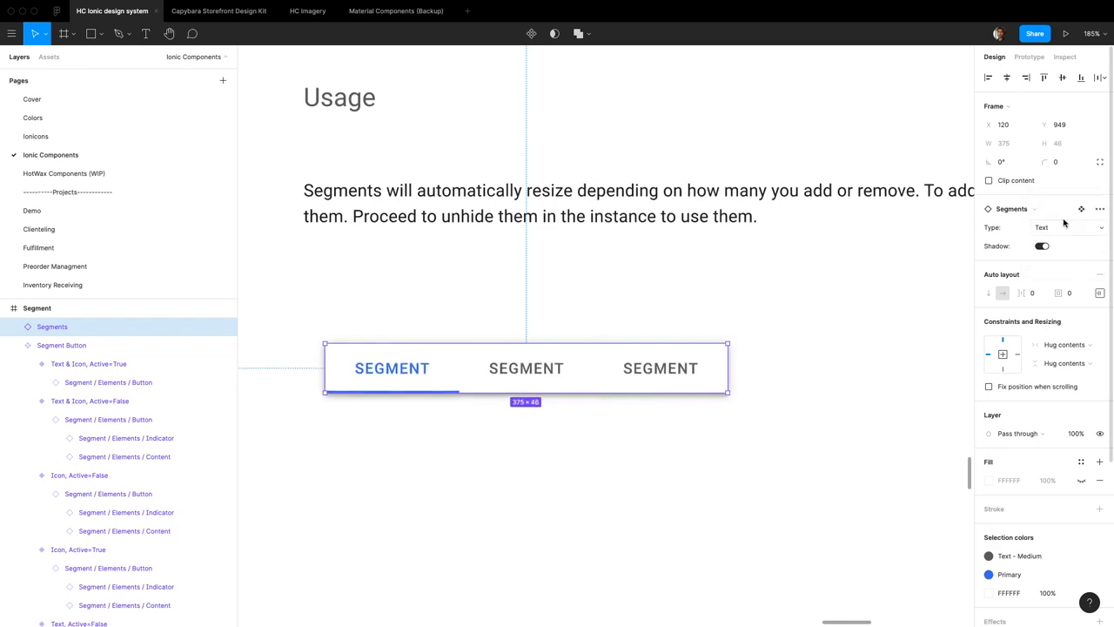
{"action": "left_click", "coordinate": [1063, 221]}
{"action": "left_click", "coordinate": [1063, 214]}
{"action": "left_click", "coordinate": [1059, 233]}
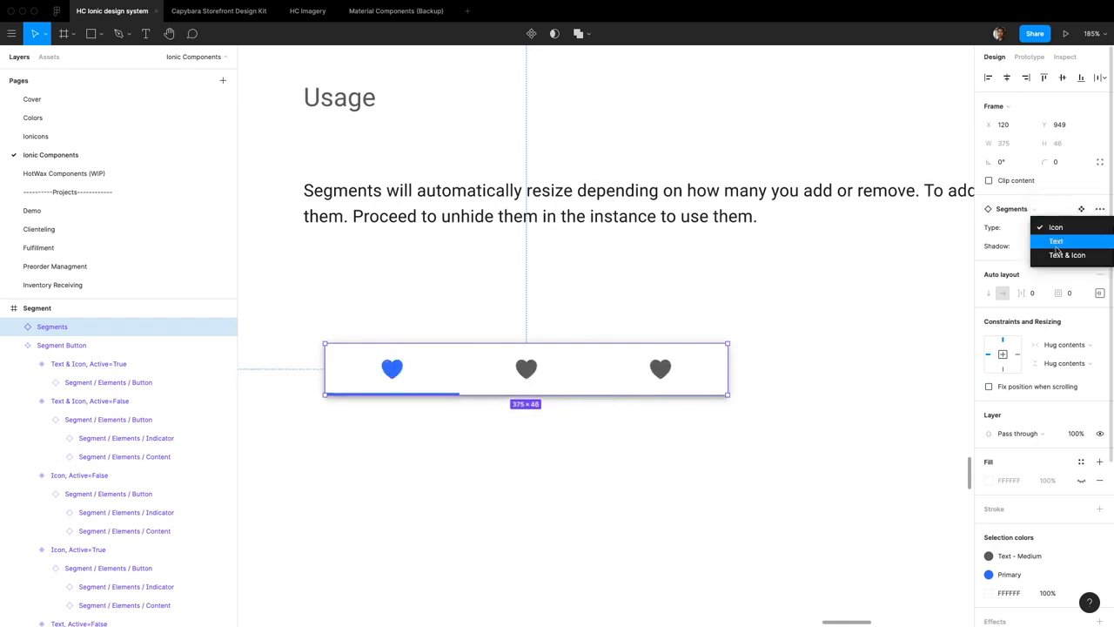
{"action": "left_click", "coordinate": [1060, 254]}
Rename the instance's three tab labels to CALLS, MISSED CALLS and FAVORITES
{"action": "double_click", "coordinate": [407, 395]}
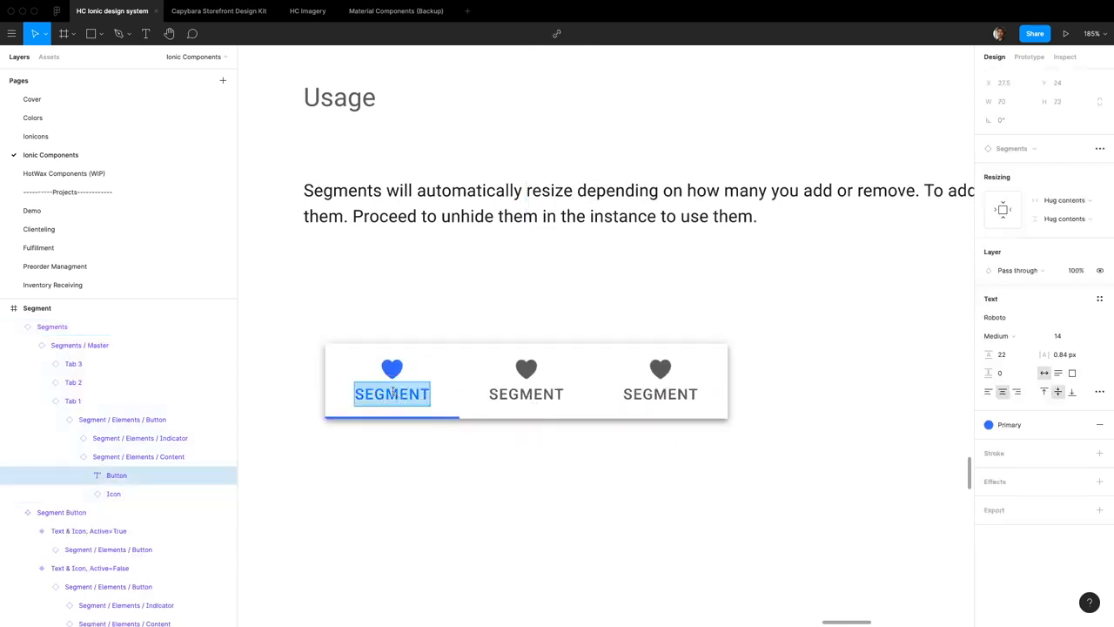
{"action": "type", "text": "CALLS"}
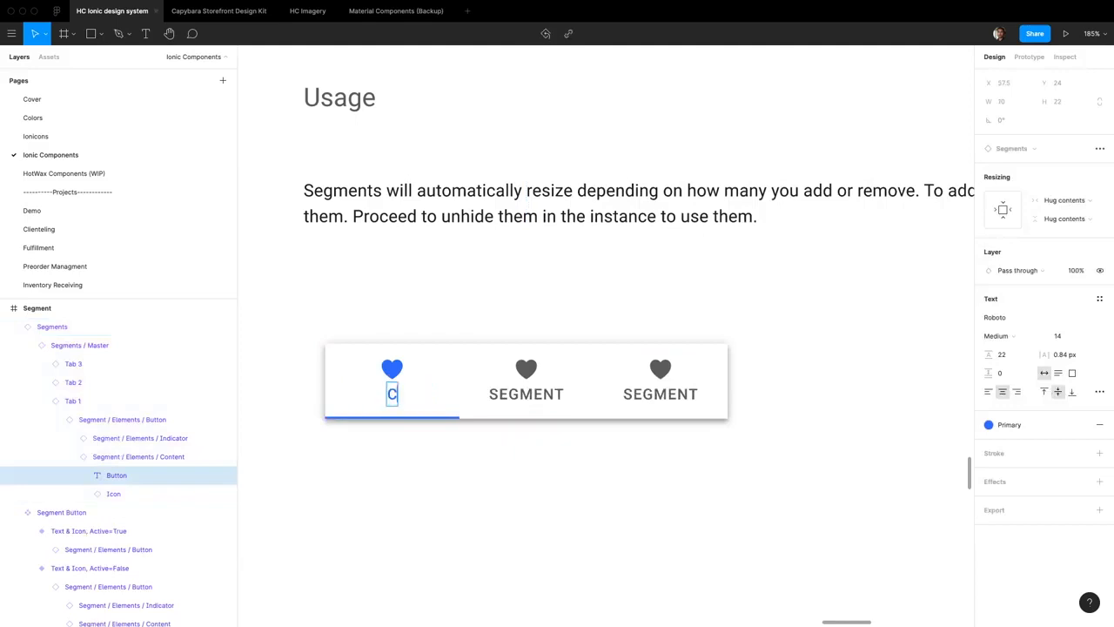
{"action": "double_click", "coordinate": [523, 404]}
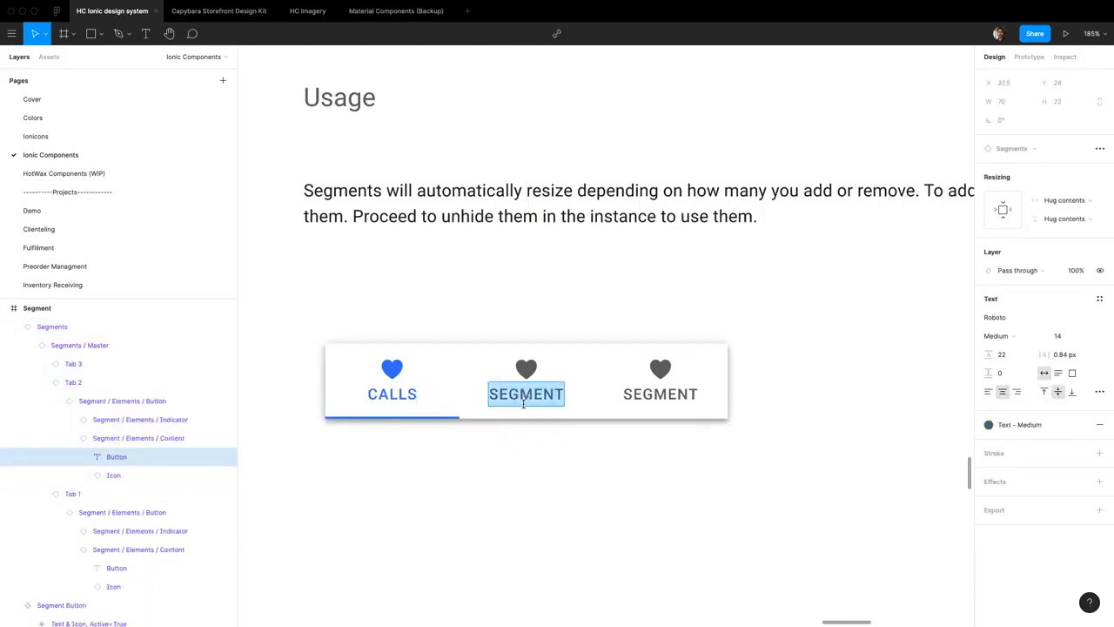
{"action": "type", "text": "MISSED CALLS"}
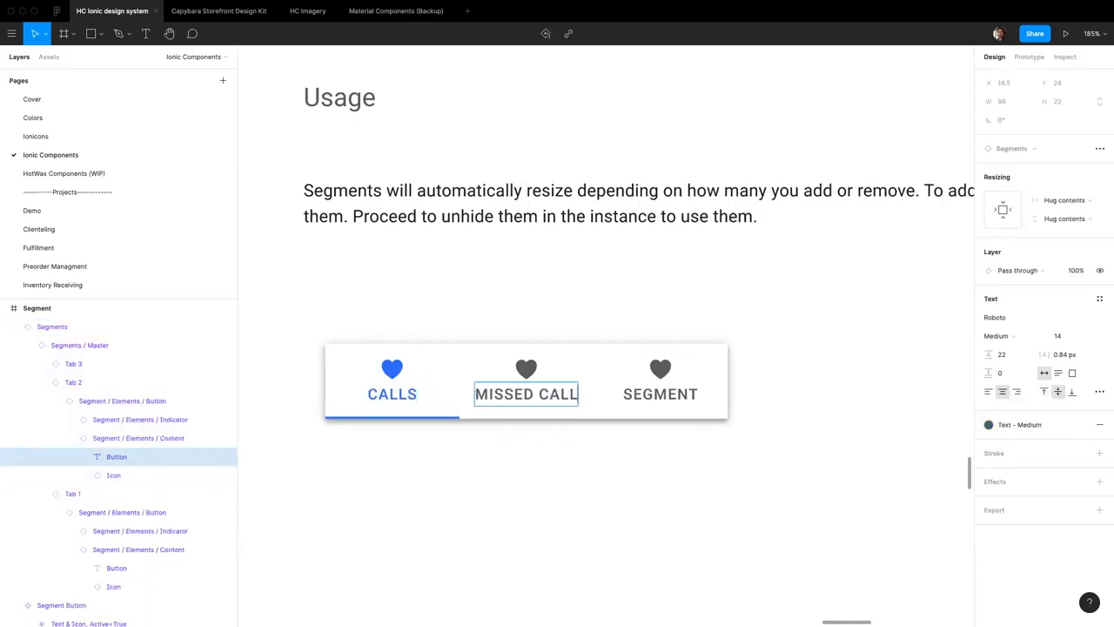
{"action": "double_click", "coordinate": [678, 399]}
{"action": "type", "text": "FA"}
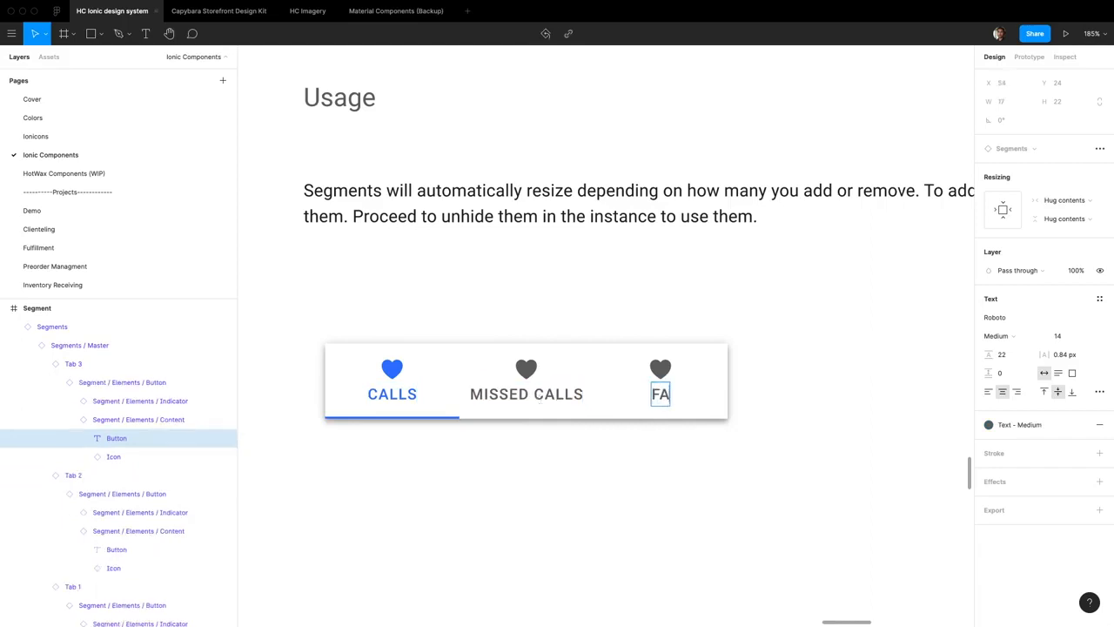
{"action": "type", "text": "VORITES"}
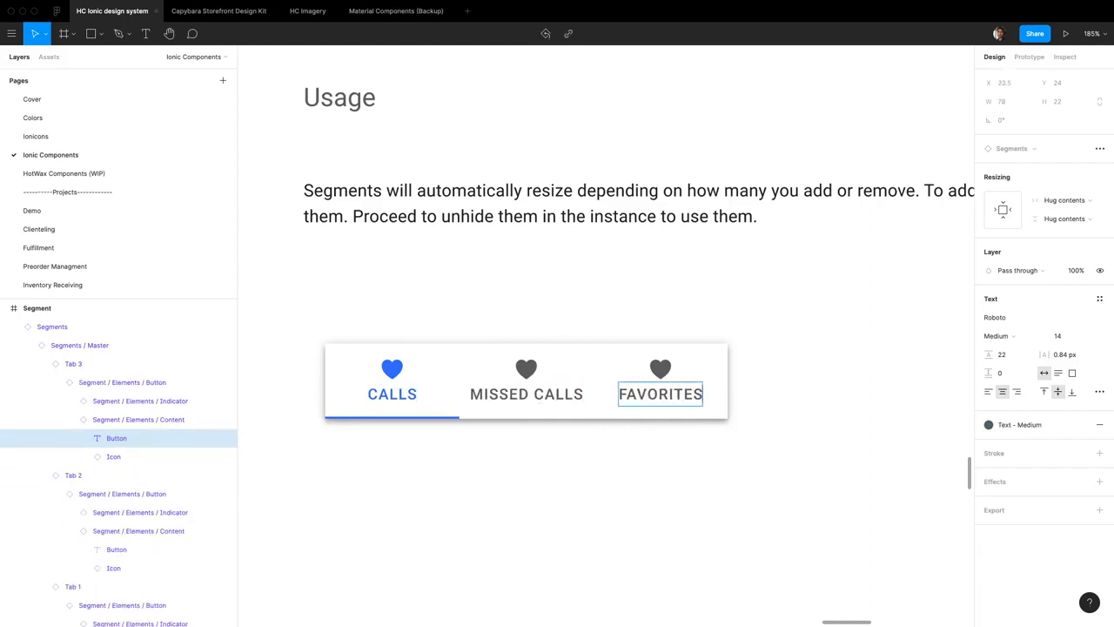
Swap the heart icon above the CALLS label for the ionicons call icon
{"action": "double_click", "coordinate": [396, 374]}
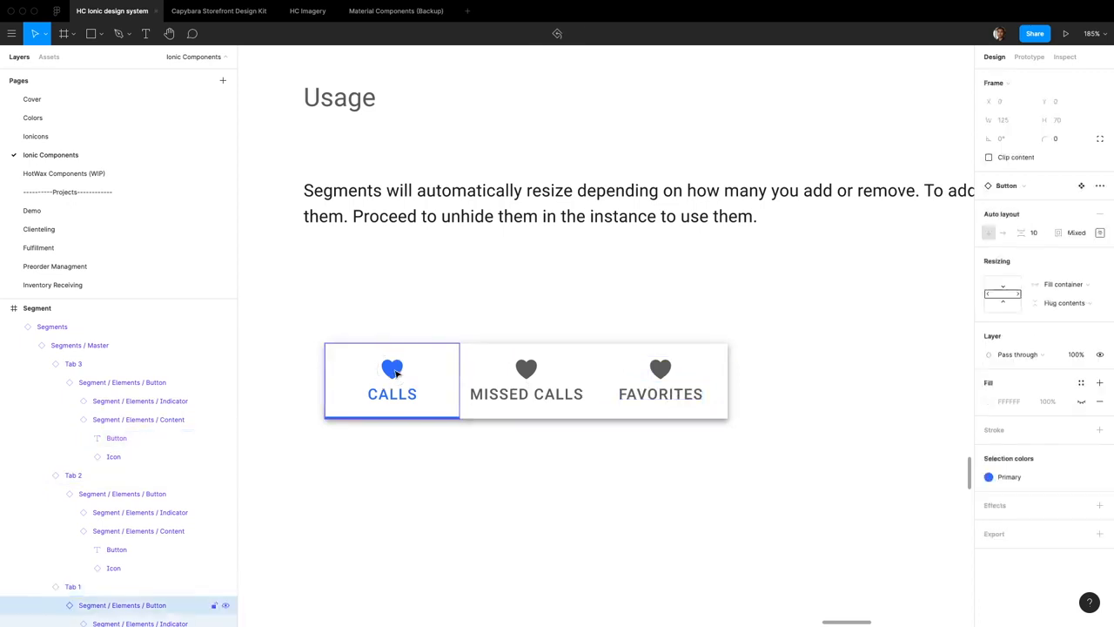
{"action": "double_click", "coordinate": [396, 373]}
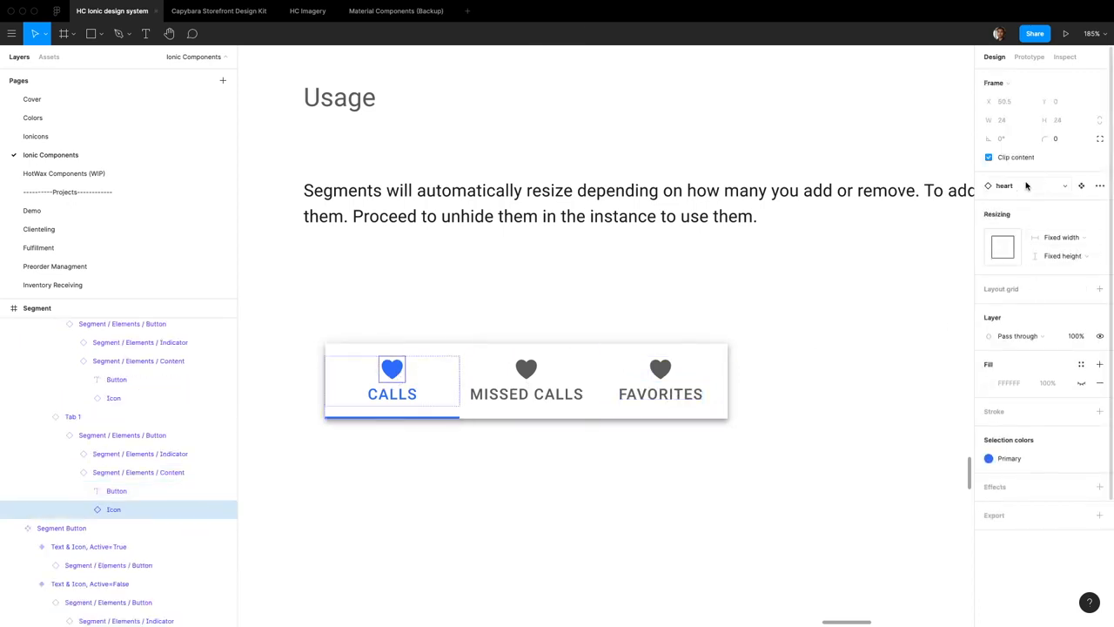
{"action": "left_click", "coordinate": [1026, 186]}
{"action": "type", "text": "cal"}
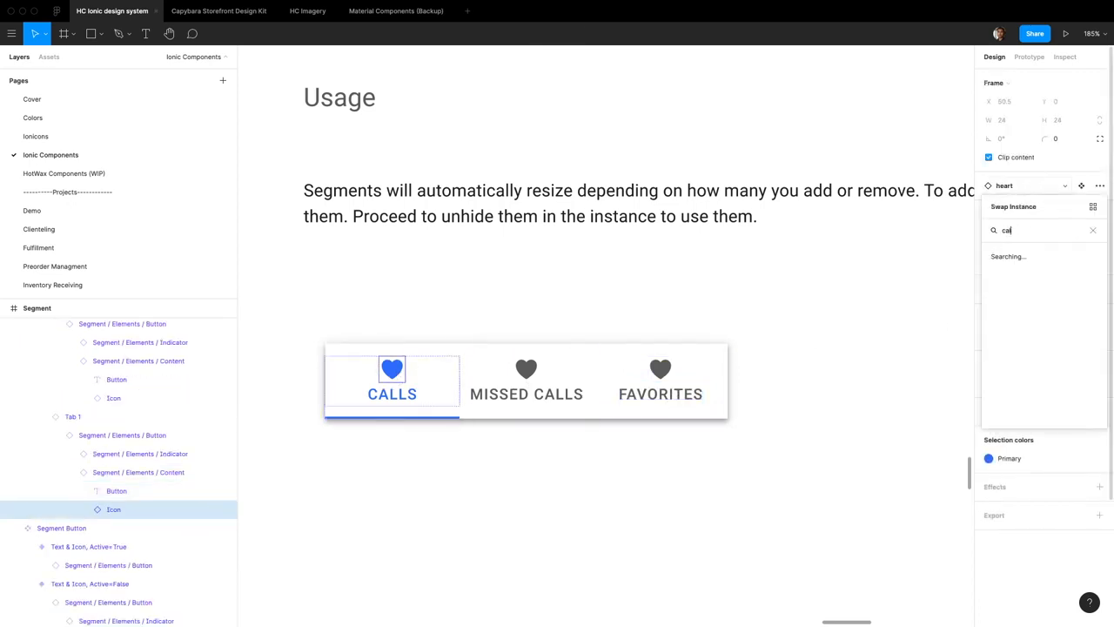
{"action": "left_click", "coordinate": [1042, 289]}
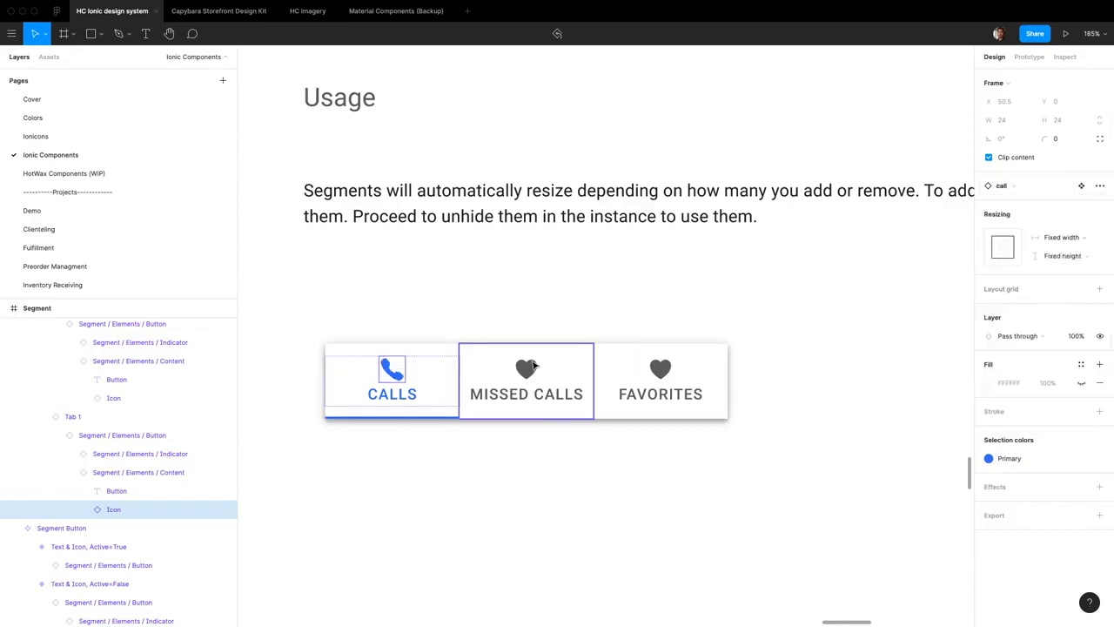
Swap the heart icon above the MISSED CALLS label for the ionicons call-outline icon
{"action": "left_click", "coordinate": [526, 369]}
{"action": "double_click", "coordinate": [526, 369]}
{"action": "double_click", "coordinate": [526, 369]}
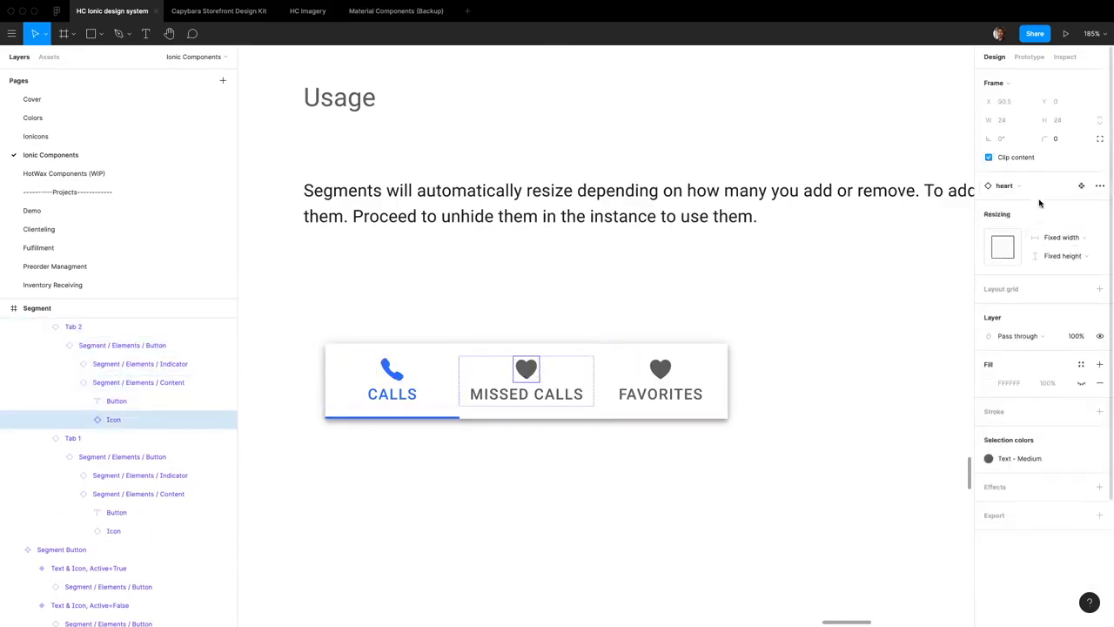
{"action": "left_click", "coordinate": [1029, 188]}
{"action": "type", "text": "call"}
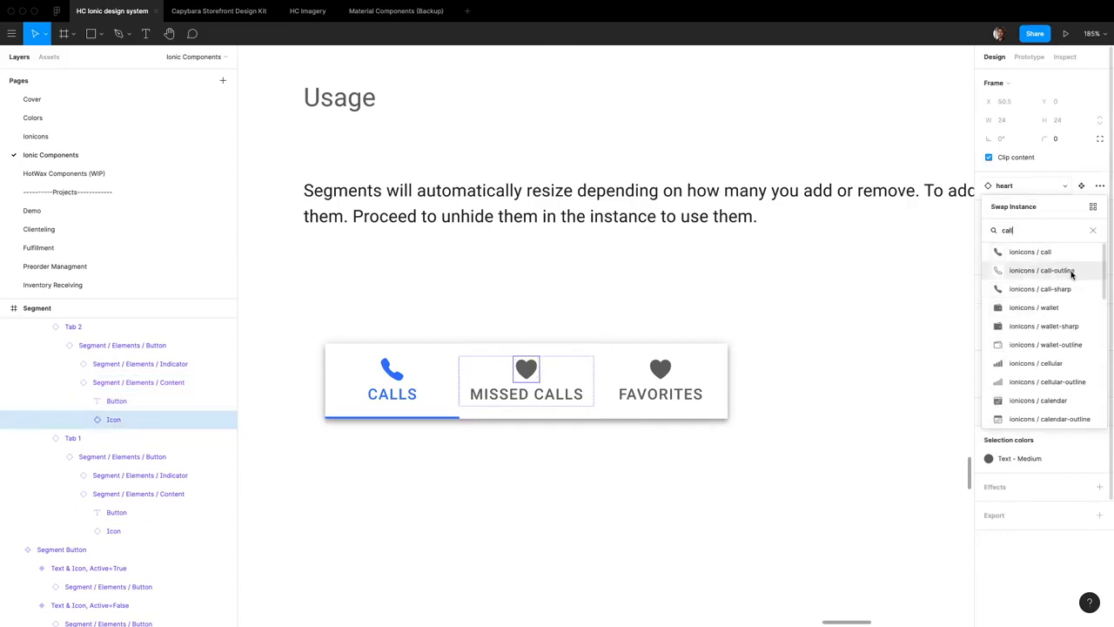
{"action": "left_click", "coordinate": [1070, 271]}
Apply the Danger color style to the MISSED CALLS icon's outline and remove the gray fill from its vector
{"action": "left_click", "coordinate": [1080, 477]}
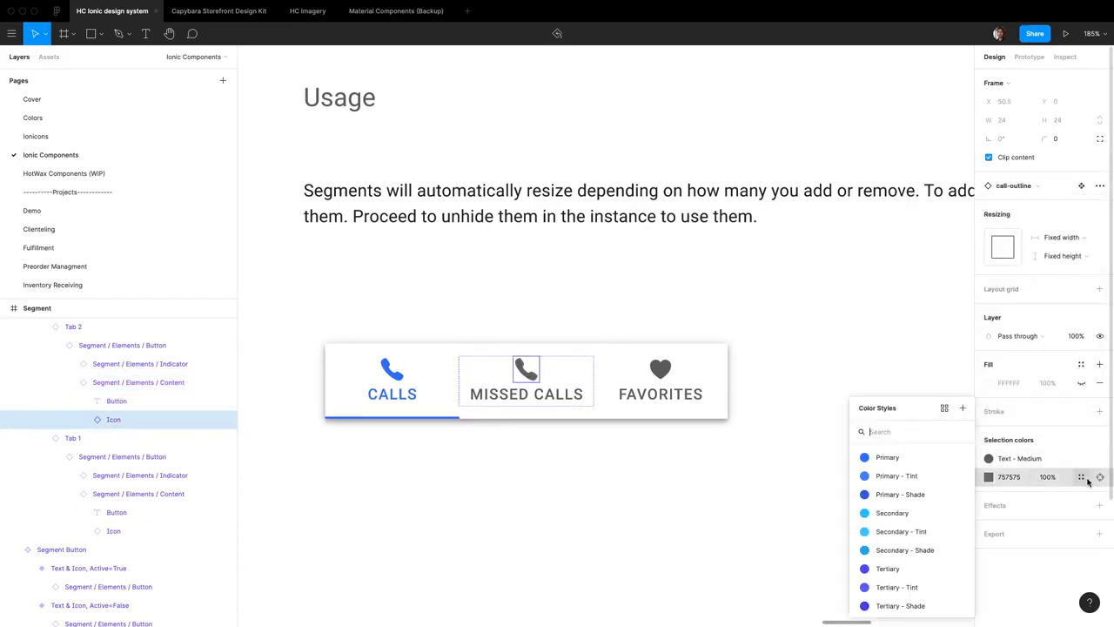
{"action": "type", "text": "dang"}
{"action": "key", "text": "Return"}
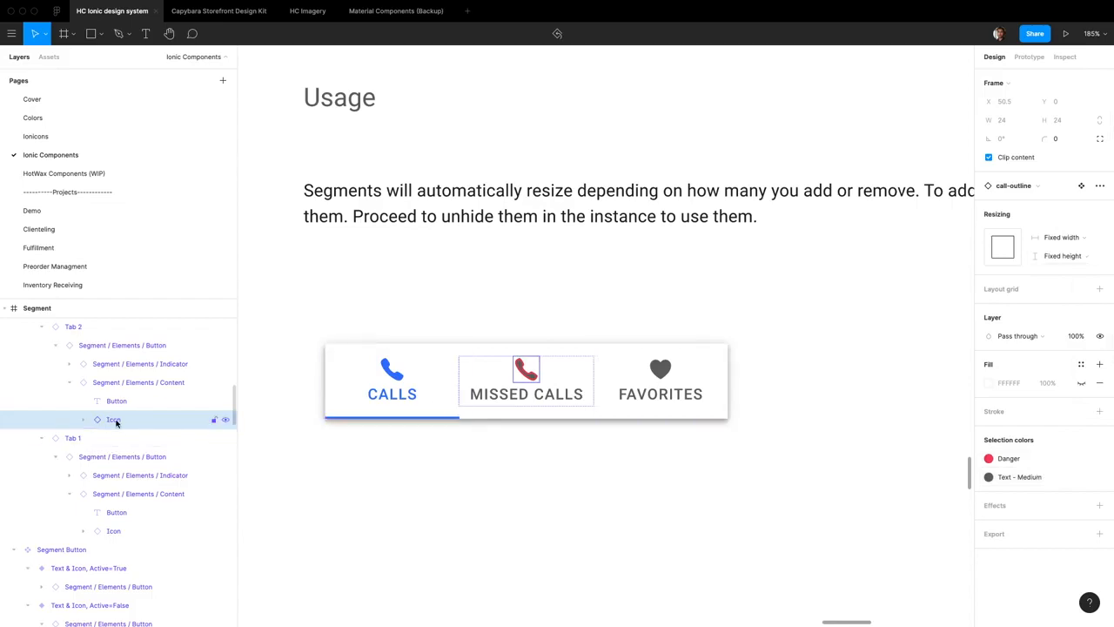
{"action": "key", "text": "Return"}
{"action": "left_click", "coordinate": [1099, 322]}
{"action": "key", "text": "Escape"}
Change the customized Segments instance's Type to Icon, keeping its shadow on
{"action": "scroll", "coordinate": [708, 354], "scroll_direction": "down", "scroll_amount": 4}
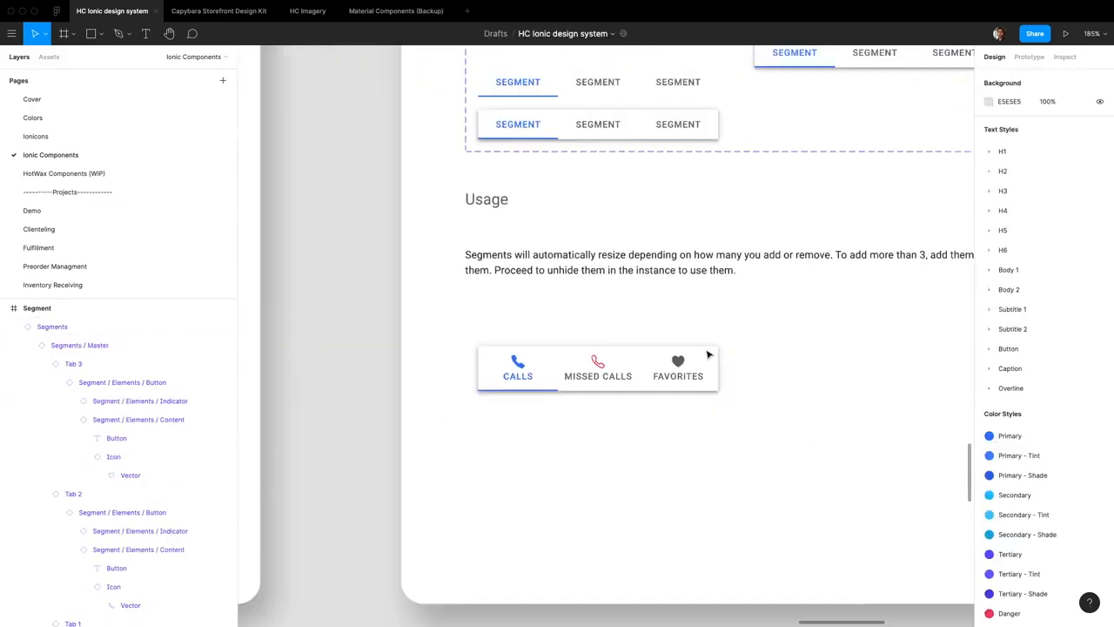
{"action": "scroll", "coordinate": [709, 353], "scroll_direction": "up", "scroll_amount": 10}
{"action": "scroll", "coordinate": [686, 364], "scroll_direction": "down", "scroll_amount": 6}
{"action": "scroll", "coordinate": [425, 396], "scroll_direction": "down", "scroll_amount": 8}
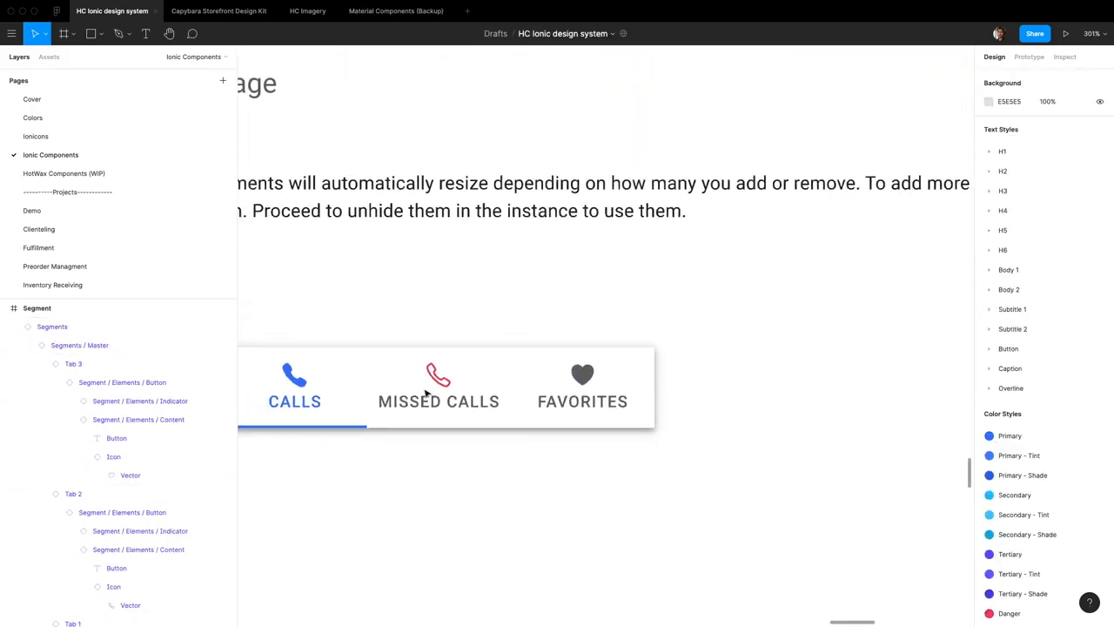
{"action": "scroll", "coordinate": [426, 388], "scroll_direction": "left", "scroll_amount": 3}
{"action": "left_click", "coordinate": [427, 391]}
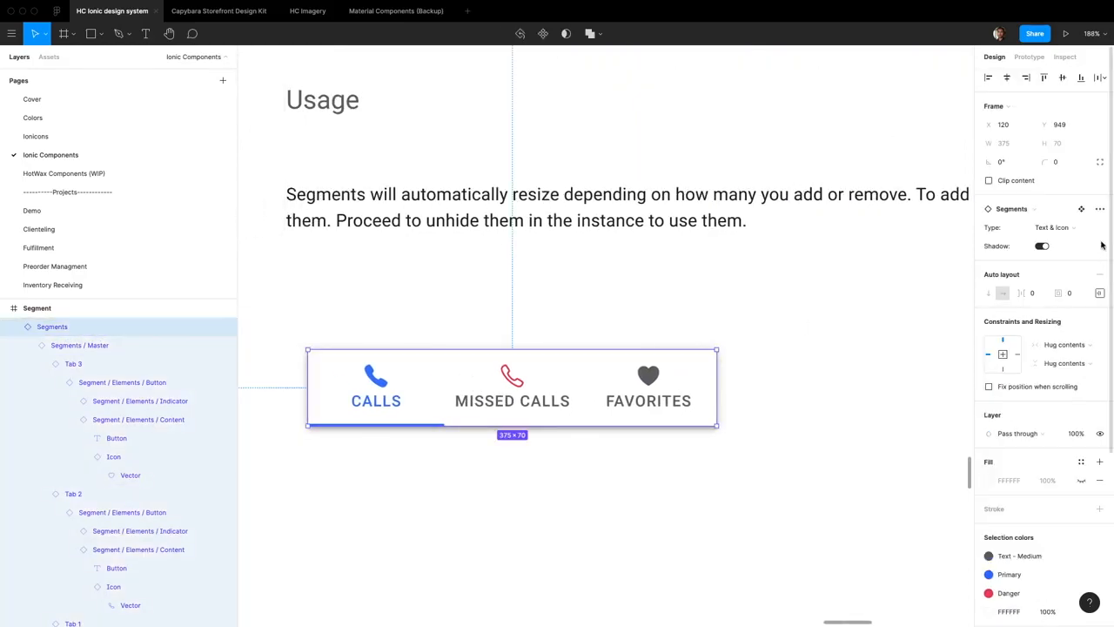
{"action": "left_click", "coordinate": [1077, 230]}
{"action": "left_click", "coordinate": [1080, 199]}
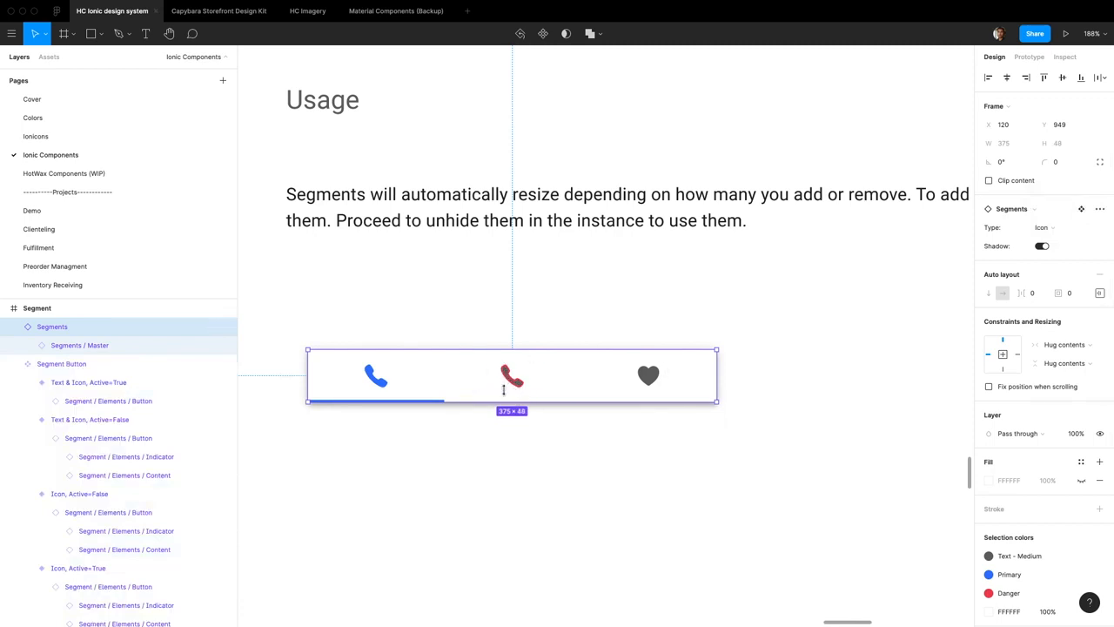
Remove the gray fill from the middle tab's call-outline vector in the Icon version of the instance
{"action": "scroll", "coordinate": [723, 351], "scroll_direction": "down", "scroll_amount": 5}
{"action": "scroll", "coordinate": [696, 334], "scroll_direction": "up", "scroll_amount": 3}
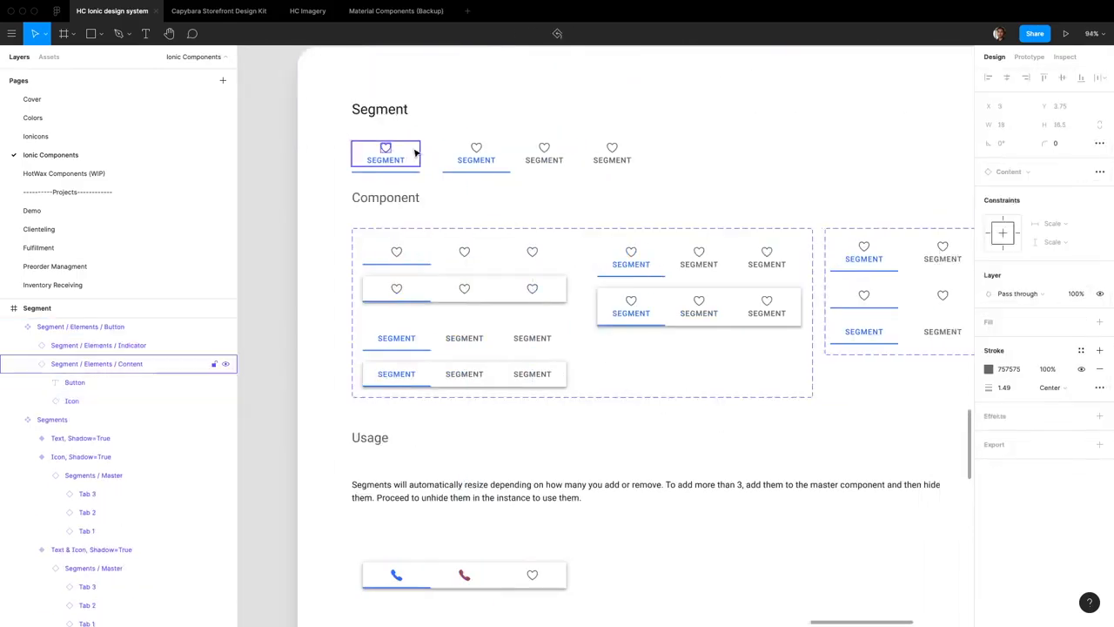
{"action": "left_click", "coordinate": [72, 401]}
{"action": "left_click", "coordinate": [465, 574], "text": "super"}
{"action": "left_click", "coordinate": [597, 543]}
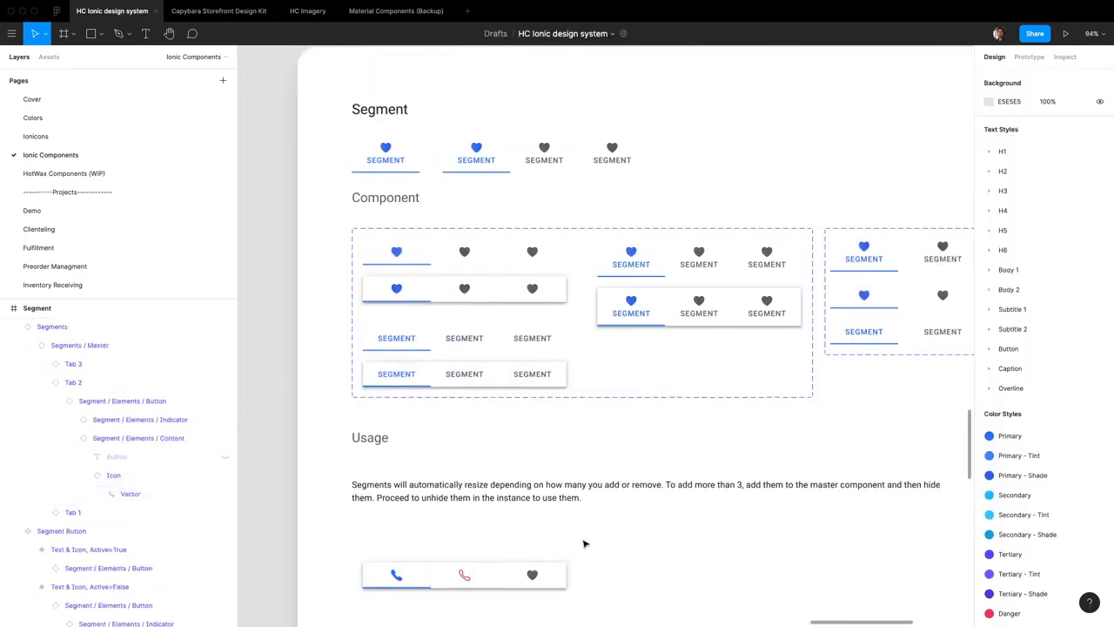
Switch the Segments instance's Type to Text and back to Icon to test its overrides
{"action": "scroll", "coordinate": [435, 488], "scroll_direction": "down", "scroll_amount": 5}
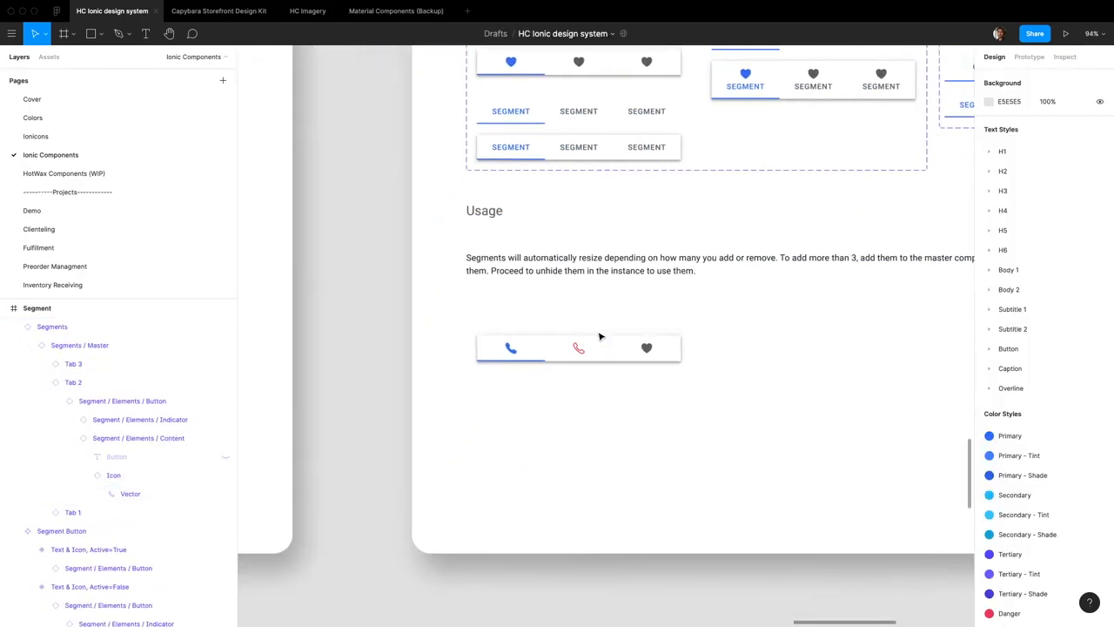
{"action": "scroll", "coordinate": [605, 348], "scroll_direction": "up", "scroll_amount": 5}
{"action": "left_click", "coordinate": [607, 358]}
{"action": "scroll", "coordinate": [952, 333], "scroll_direction": "down", "scroll_amount": 5}
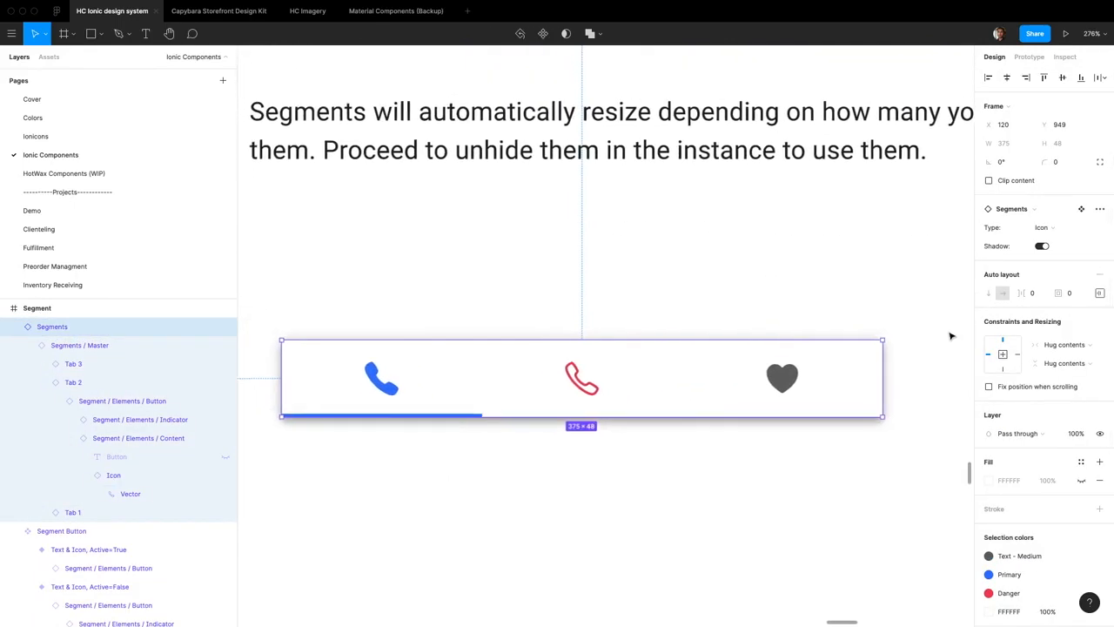
{"action": "left_click", "coordinate": [1042, 227]}
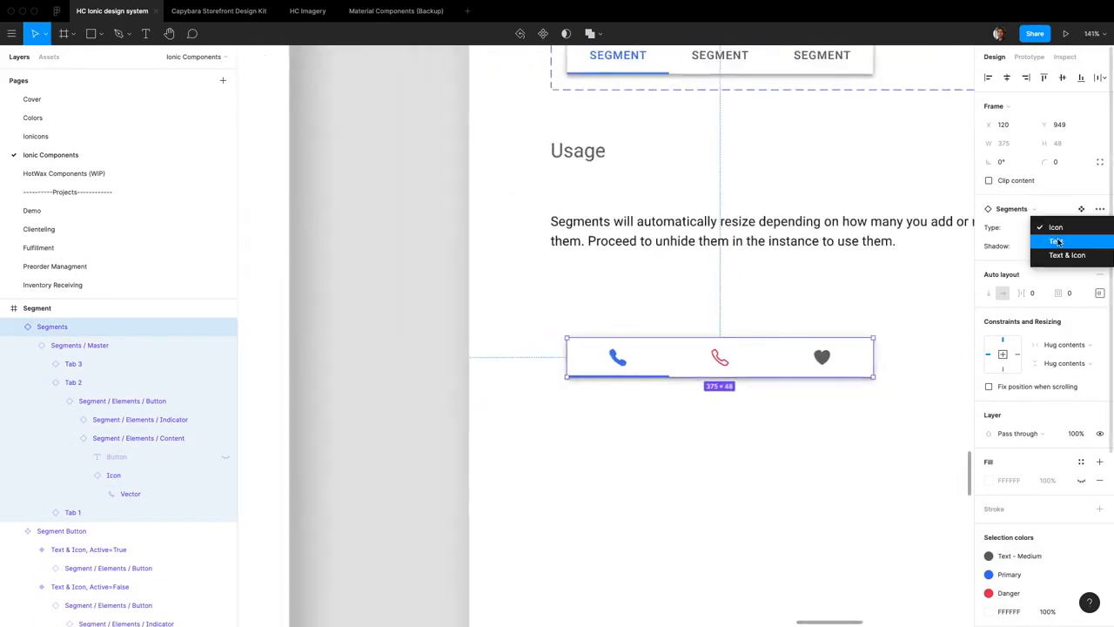
{"action": "left_click", "coordinate": [1050, 244]}
{"action": "left_click", "coordinate": [1062, 229]}
{"action": "left_click", "coordinate": [1061, 242]}
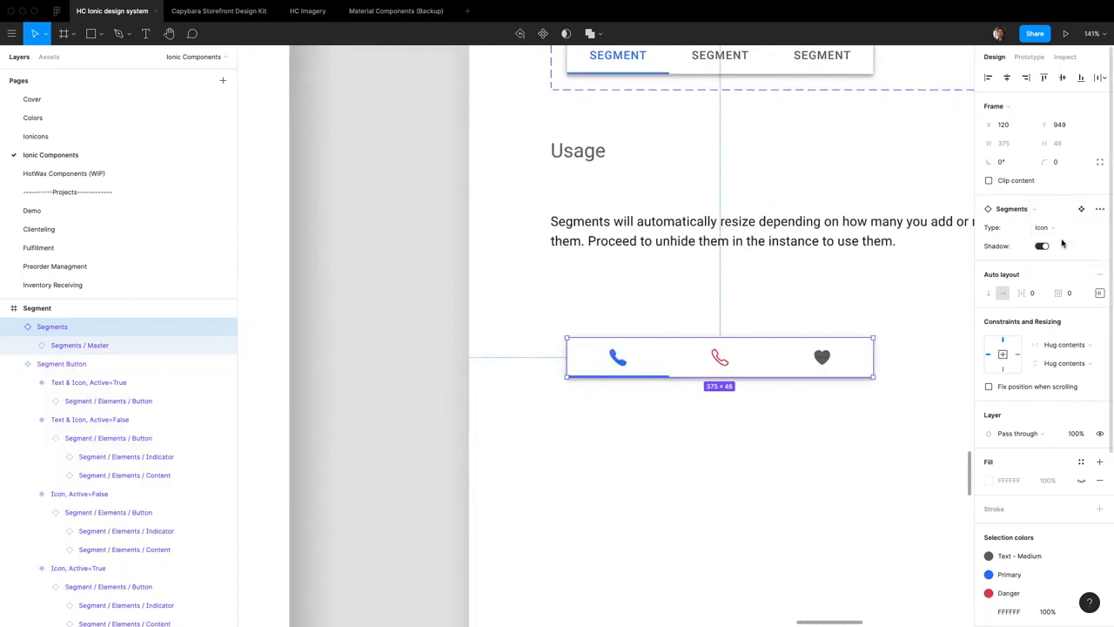
Change the customized Segments instance's Type to Text & Icon
{"action": "left_click", "coordinate": [1060, 229]}
{"action": "left_click", "coordinate": [1063, 252]}
{"action": "scroll", "coordinate": [753, 365], "scroll_direction": "right", "scroll_amount": 3}
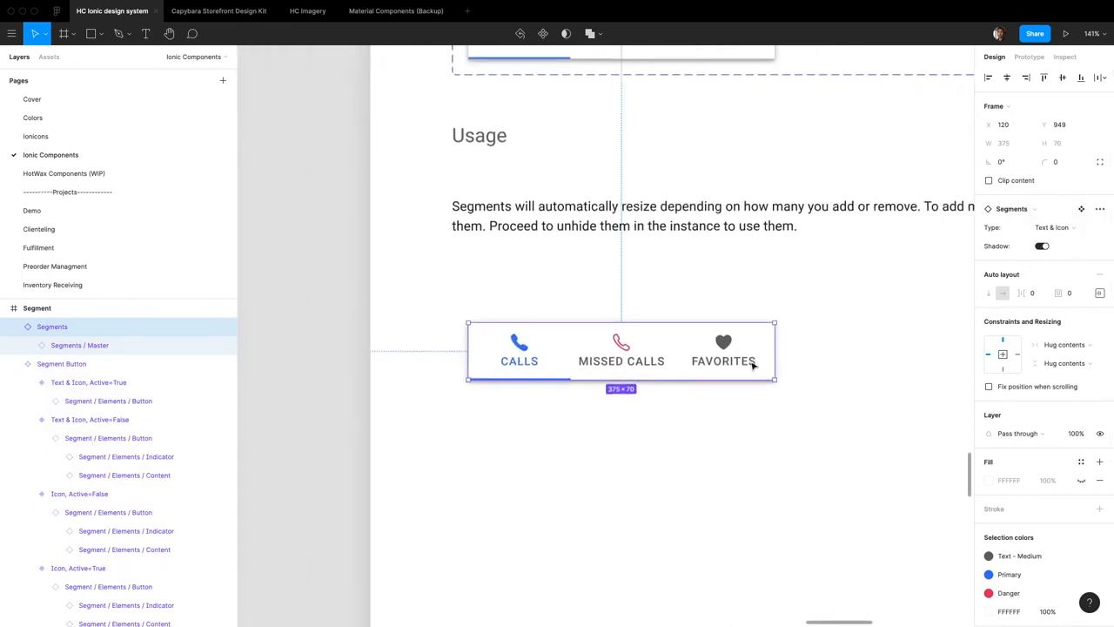
Switch the Content of Tab 2 and Tab 3 together through Icon and Text, and return it to Text & Icon
{"action": "left_click", "coordinate": [584, 356]}
{"action": "left_click", "coordinate": [622, 354]}
{"action": "left_click", "coordinate": [742, 359], "text": "shift"}
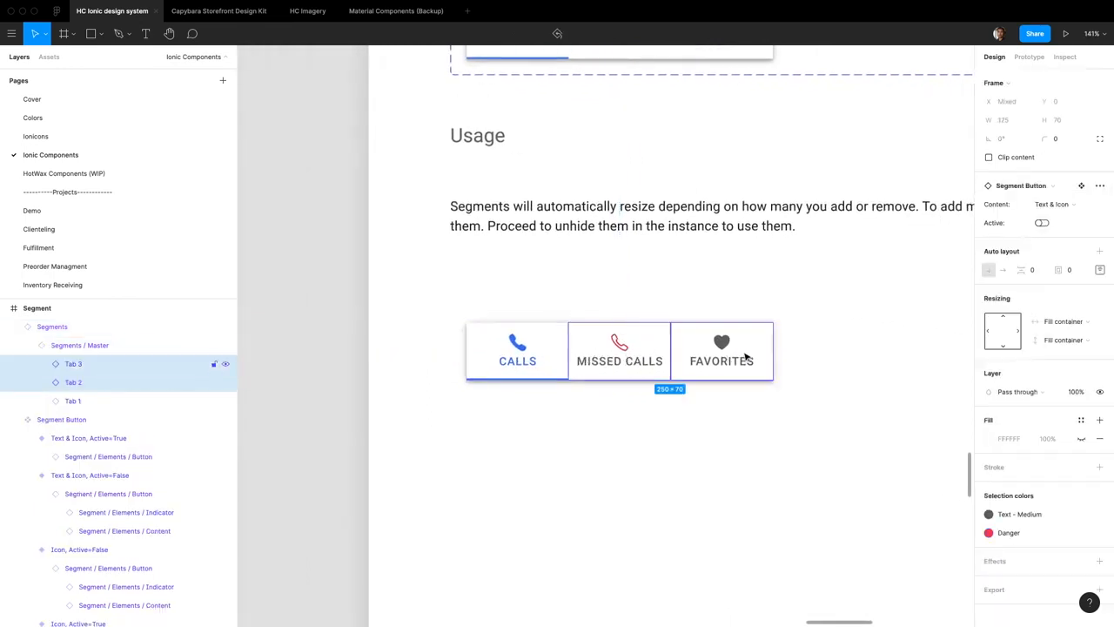
{"action": "left_click", "coordinate": [1038, 205]}
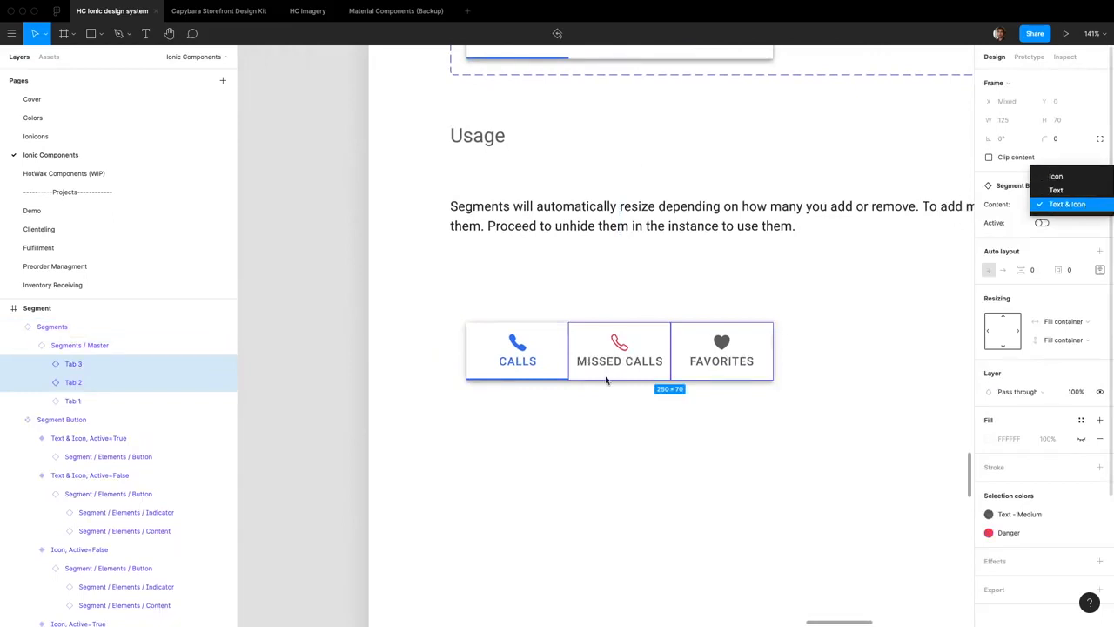
{"action": "left_click", "coordinate": [1066, 177]}
{"action": "left_click", "coordinate": [1054, 207]}
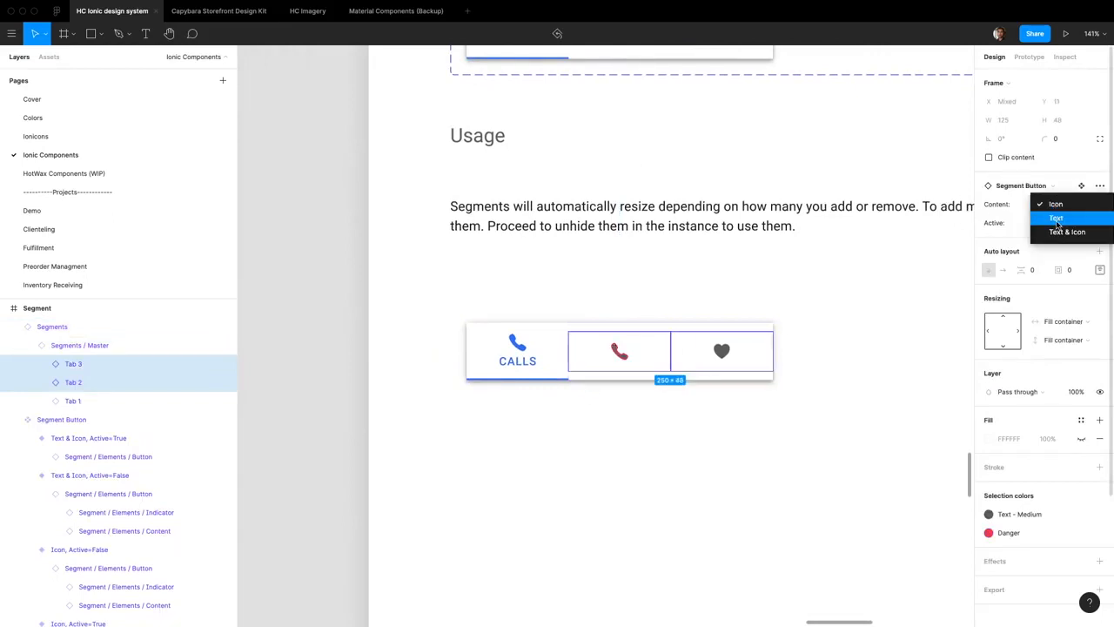
{"action": "left_click", "coordinate": [1058, 219]}
{"action": "left_click", "coordinate": [1060, 207]}
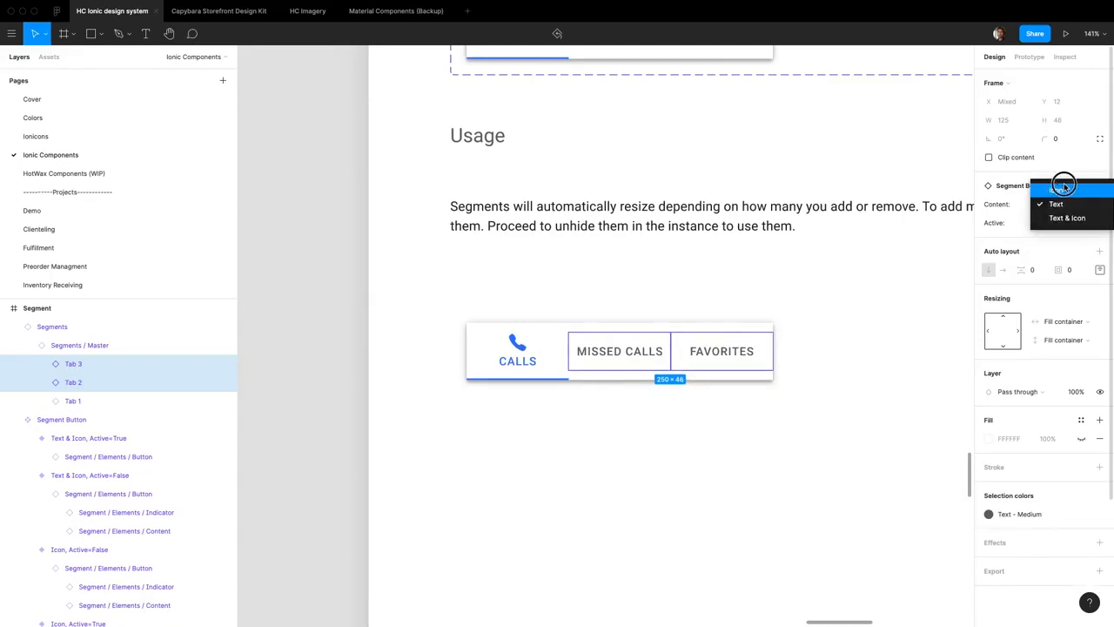
{"action": "left_click", "coordinate": [1062, 189]}
{"action": "left_click", "coordinate": [1061, 205]}
{"action": "left_click", "coordinate": [1063, 233]}
{"action": "left_click", "coordinate": [819, 361]}
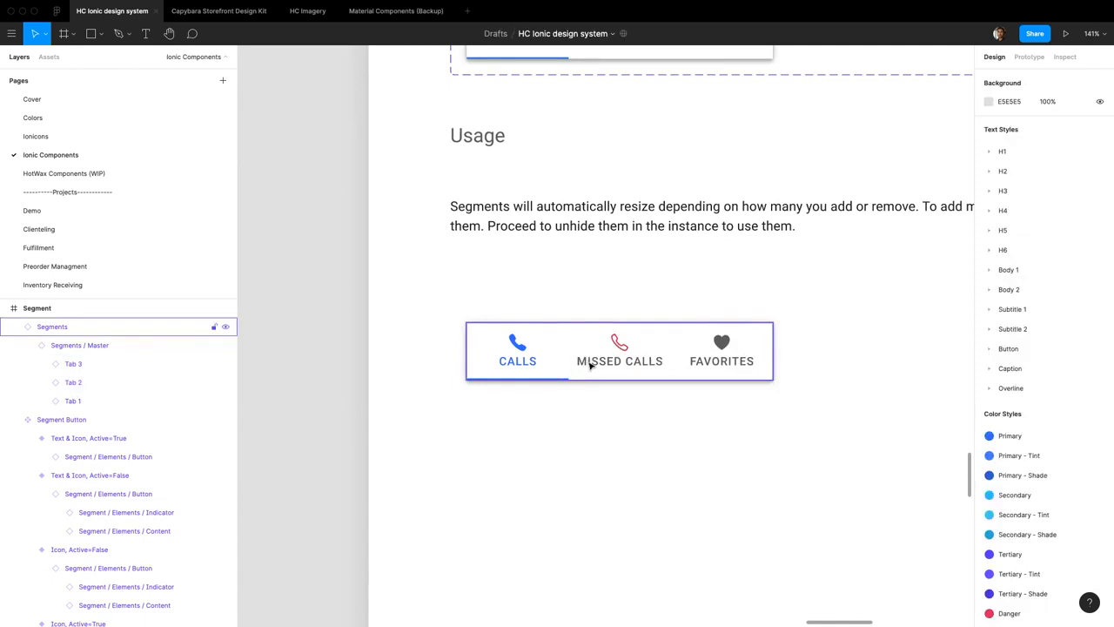
Try stretching the Segments instance to 522 px wide and undo the resize
{"action": "scroll", "coordinate": [603, 361], "scroll_direction": "down", "scroll_amount": 5}
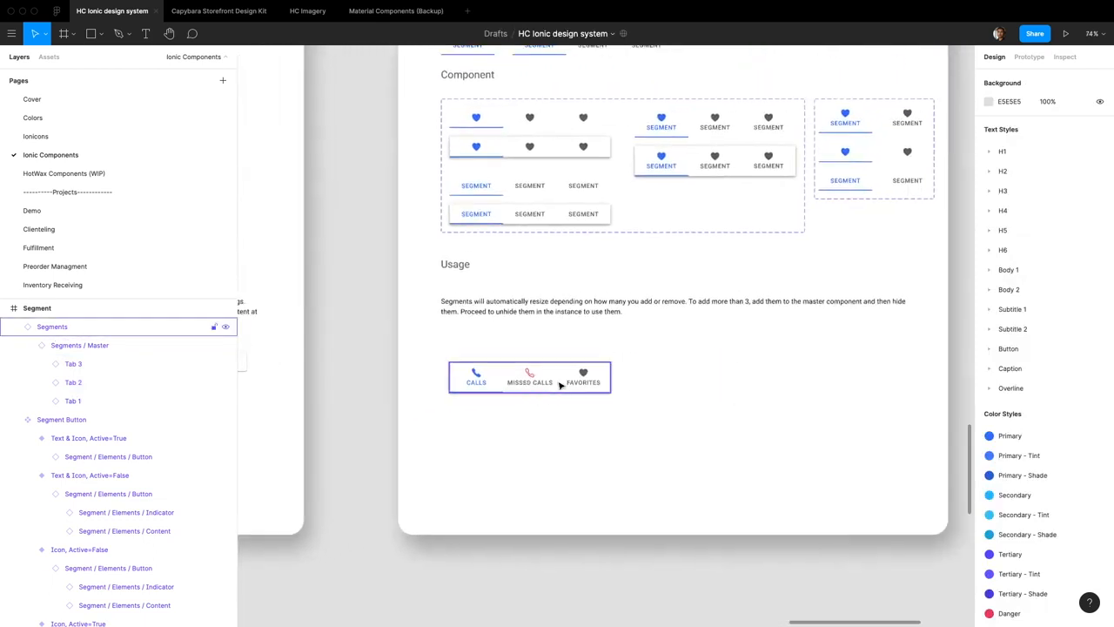
{"action": "left_click", "coordinate": [584, 381]}
{"action": "left_click_drag", "start_coordinate": [611, 380], "coordinate": [674, 380]}
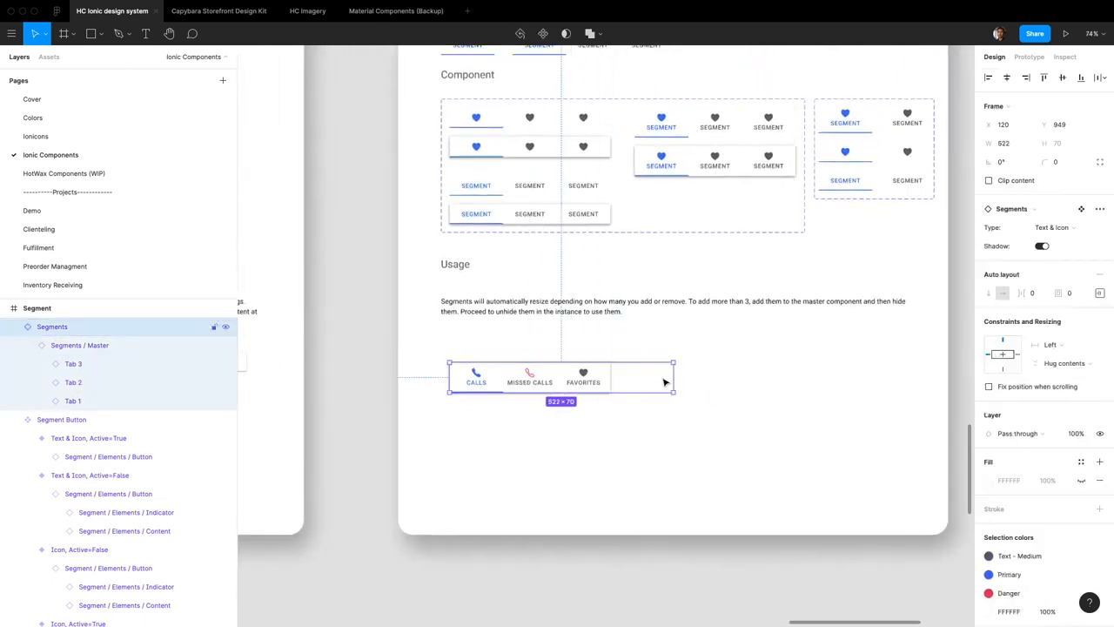
{"action": "key", "text": "ctrl+z"}
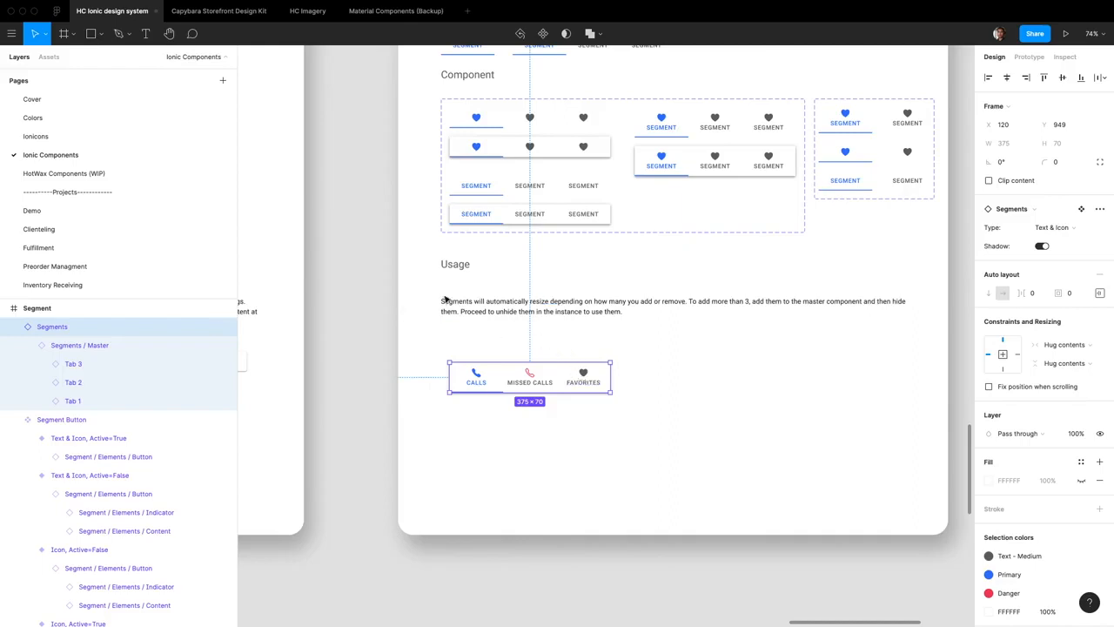
Set the instance's nested Segments / Master to fill its container's width, test it by widening the instance, and undo that resize
{"action": "key", "text": "Return"}
{"action": "left_click", "coordinate": [1071, 284]}
{"action": "left_click", "coordinate": [1070, 315]}
{"action": "left_click", "coordinate": [731, 370]}
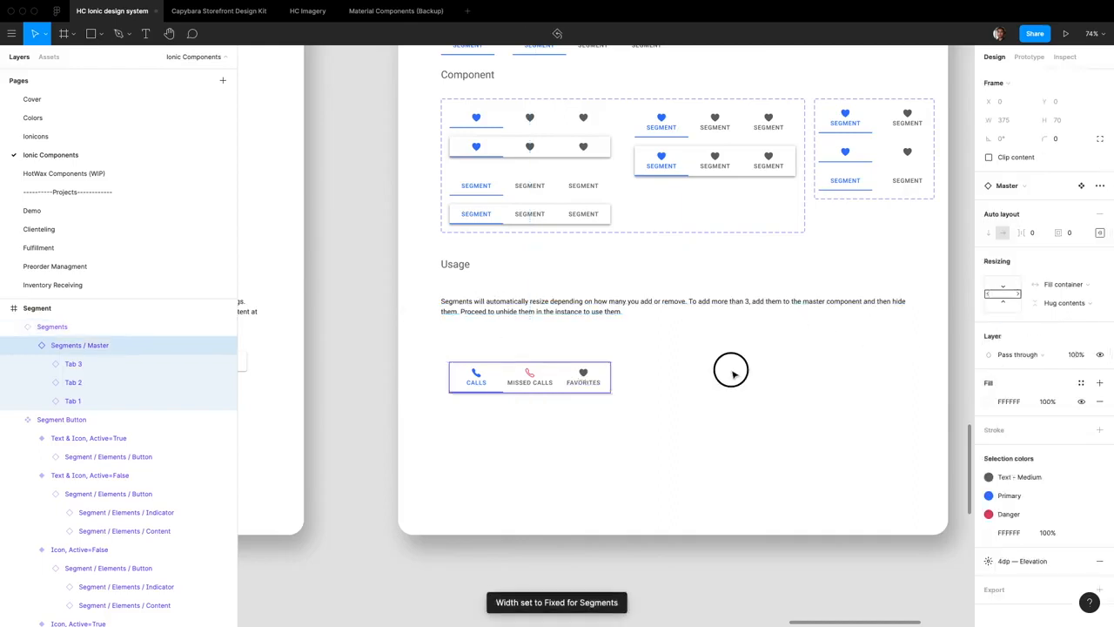
{"action": "left_click", "coordinate": [549, 368]}
{"action": "left_click_drag", "start_coordinate": [612, 380], "coordinate": [660, 392]}
{"action": "key", "text": "ctrl+z"}
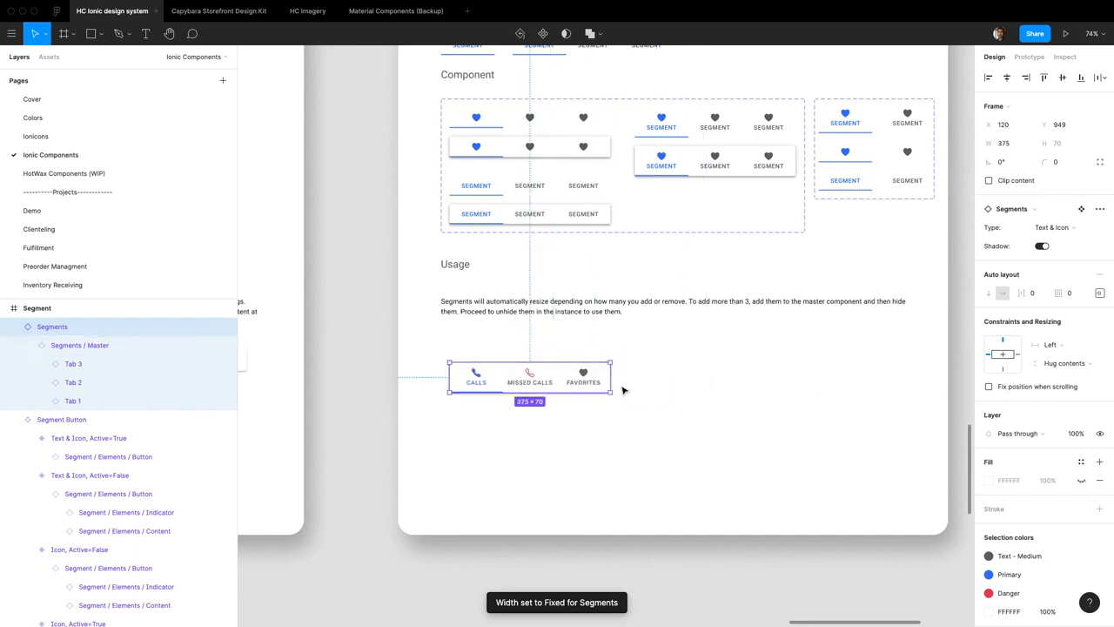
Change the Segments instance's Type to Text and toggle its Shadow property off and back on
{"action": "left_click", "coordinate": [1070, 227]}
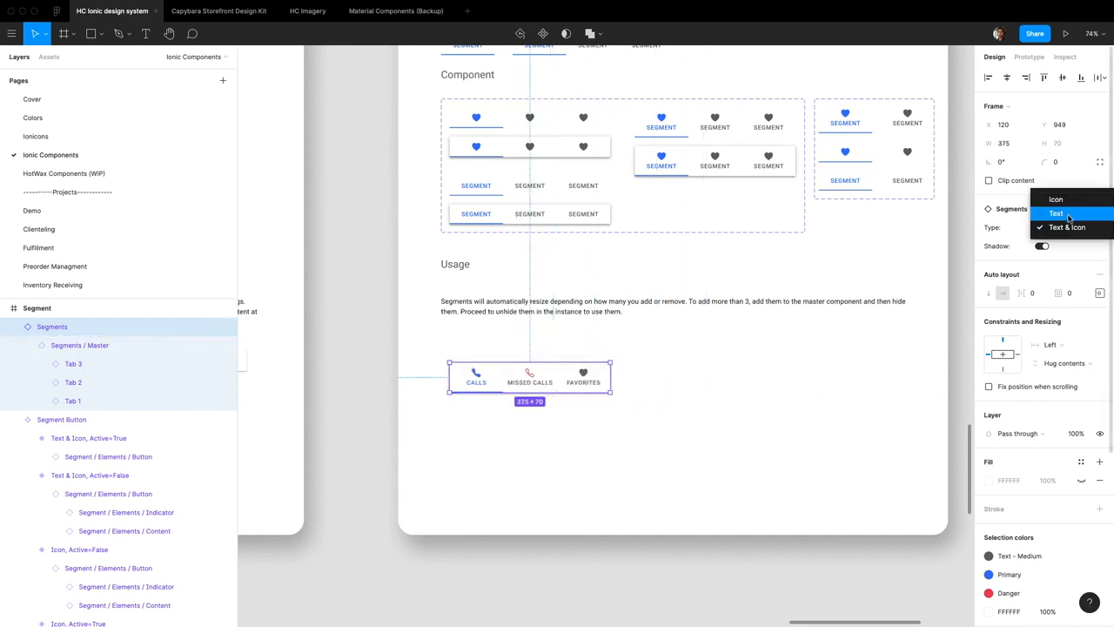
{"action": "left_click", "coordinate": [1056, 214]}
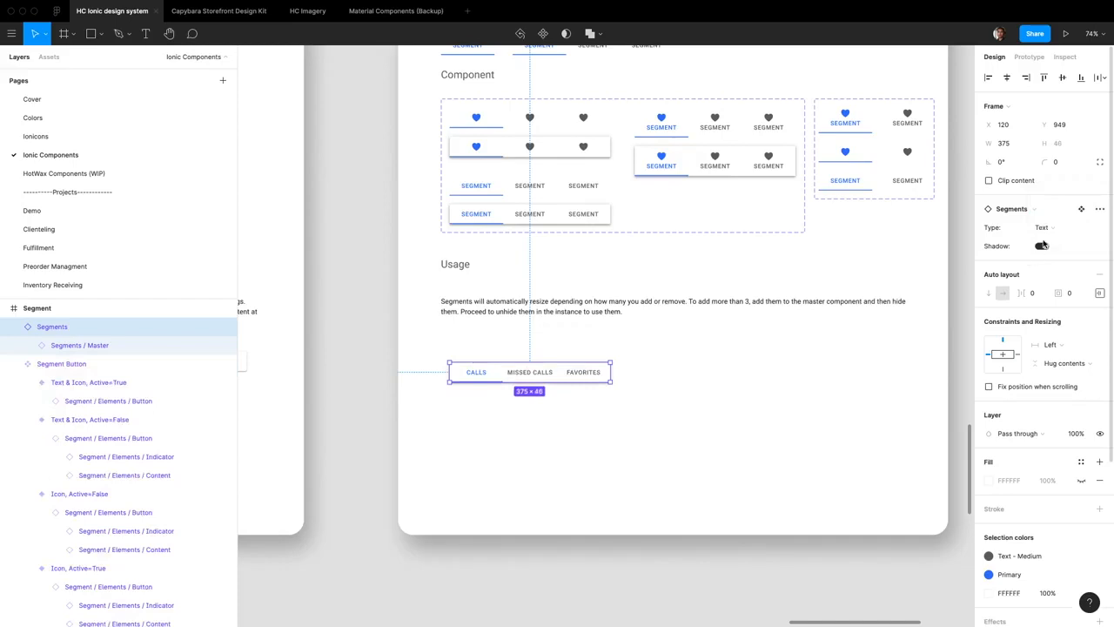
{"action": "left_click", "coordinate": [1042, 247]}
{"action": "left_click", "coordinate": [1041, 247]}
Delete the test Segments instance below the Usage text
{"action": "scroll", "coordinate": [676, 355], "scroll_direction": "up", "scroll_amount": 4}
{"action": "scroll", "coordinate": [661, 354], "scroll_direction": "down", "scroll_amount": 1}
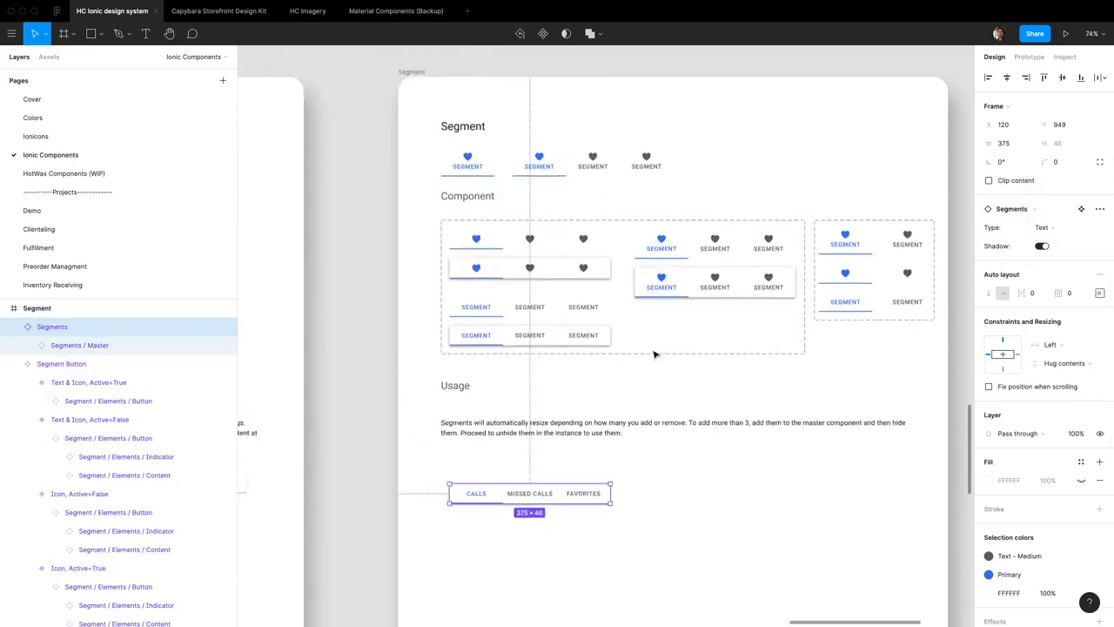
{"action": "scroll", "coordinate": [549, 436], "scroll_direction": "down", "scroll_amount": 3}
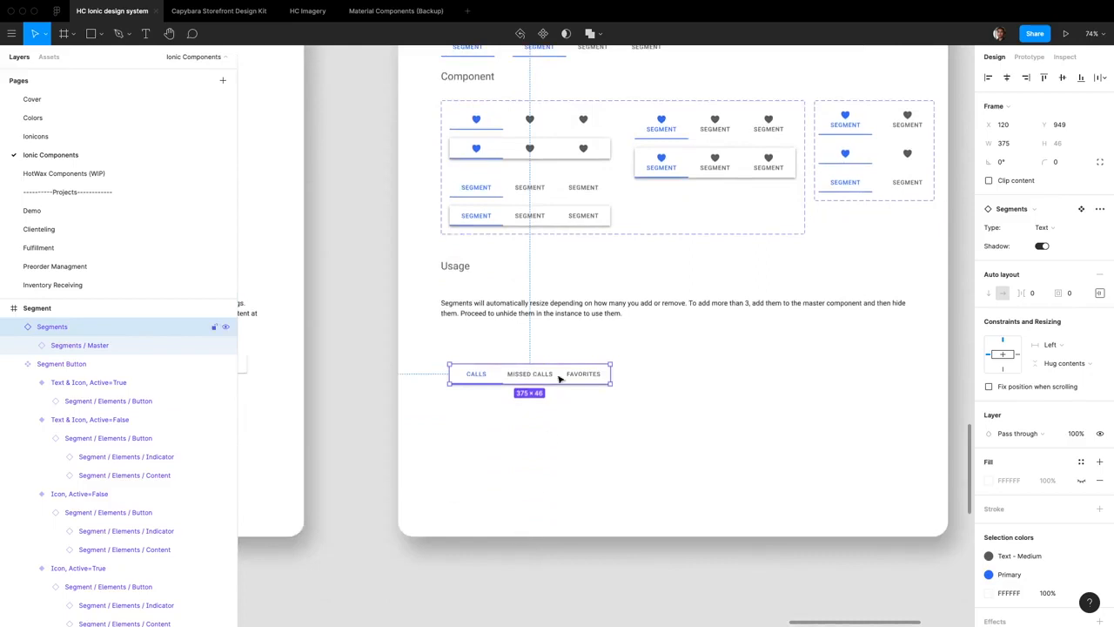
{"action": "key", "text": "Delete"}
{"action": "scroll", "coordinate": [560, 380], "scroll_direction": "right", "scroll_amount": 5}
{"action": "scroll", "coordinate": [559, 381], "scroll_direction": "left", "scroll_amount": 3}
{"action": "scroll", "coordinate": [557, 383], "scroll_direction": "up", "scroll_amount": 2}
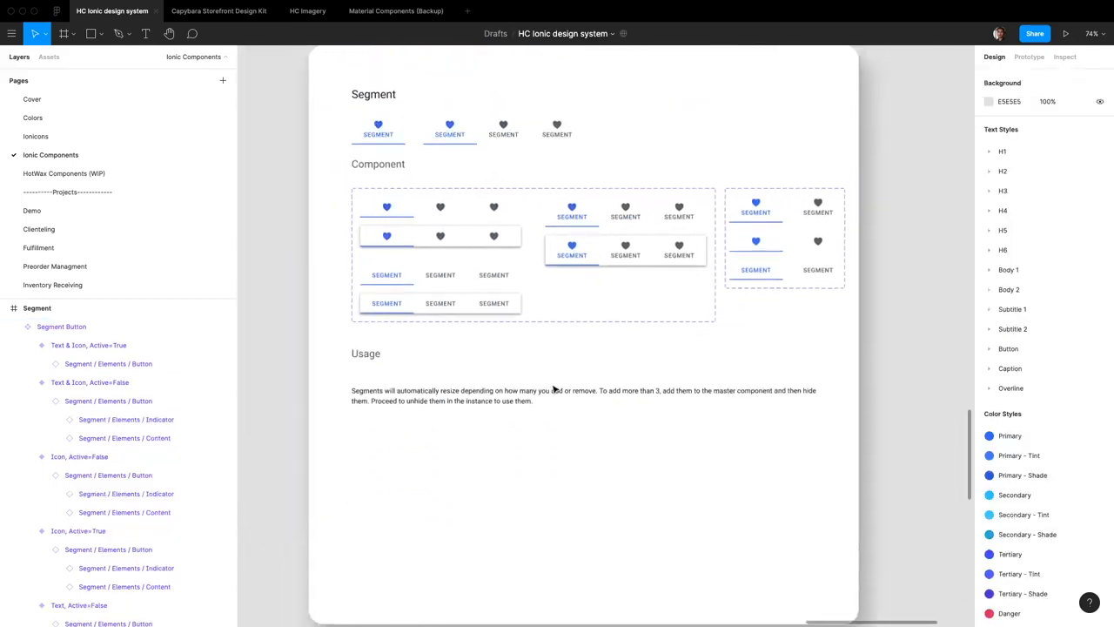
{"action": "scroll", "coordinate": [554, 389], "scroll_direction": "up", "scroll_amount": 2}
{"action": "left_click", "coordinate": [810, 339]}
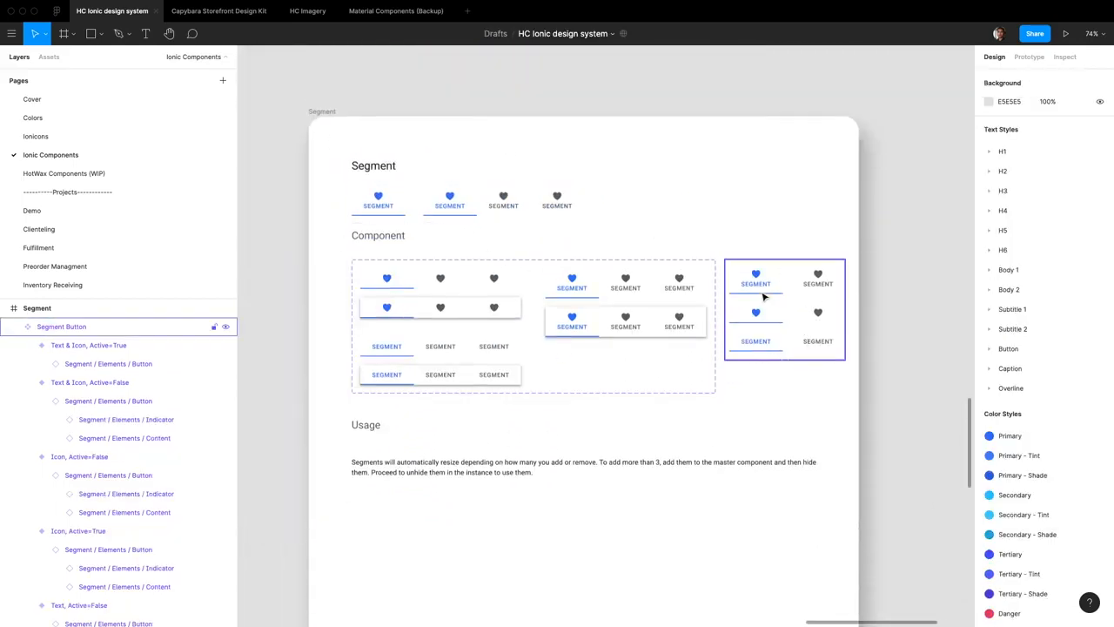
Try the Romanesco font on the base segment button's label and undo the change
{"action": "double_click", "coordinate": [380, 205]}
{"action": "double_click", "coordinate": [380, 205]}
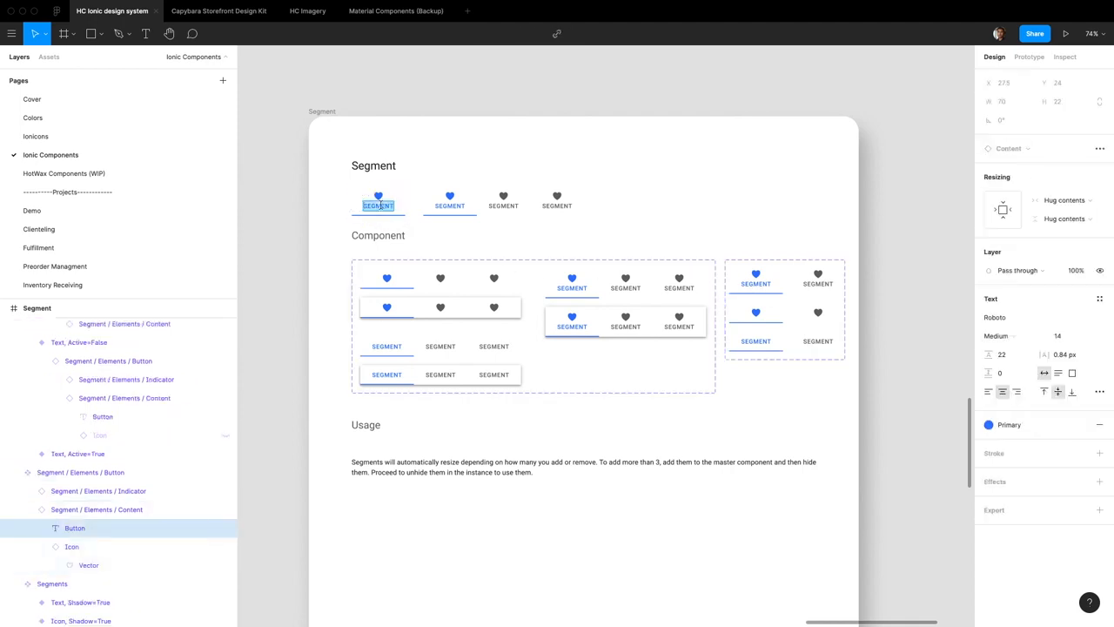
{"action": "key", "text": "Escape"}
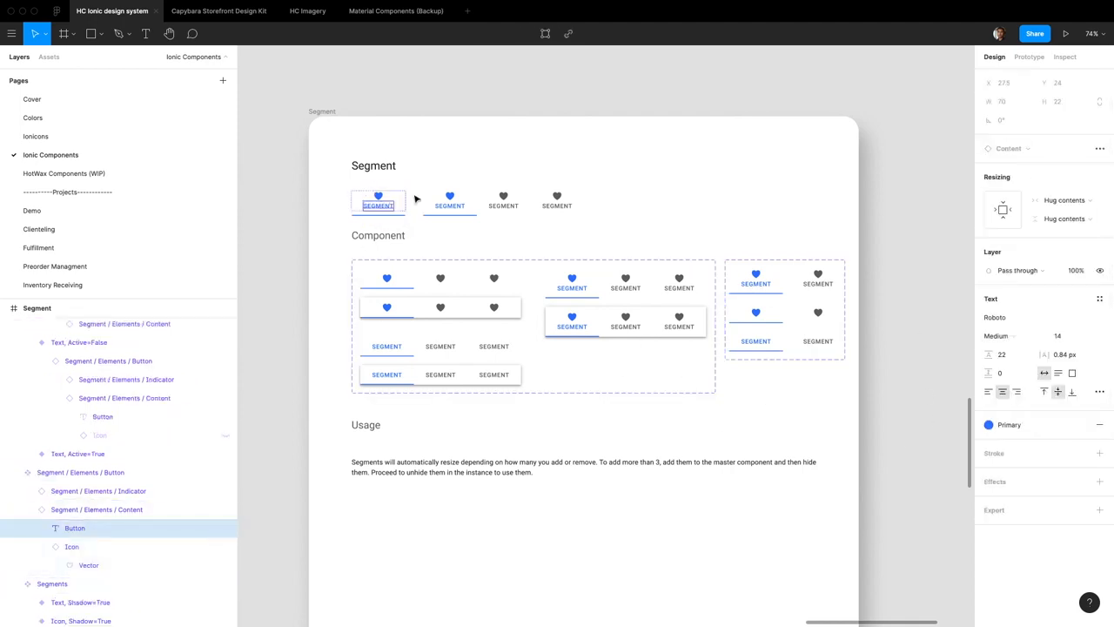
{"action": "left_click", "coordinate": [1099, 319]}
{"action": "left_click", "coordinate": [1048, 426]}
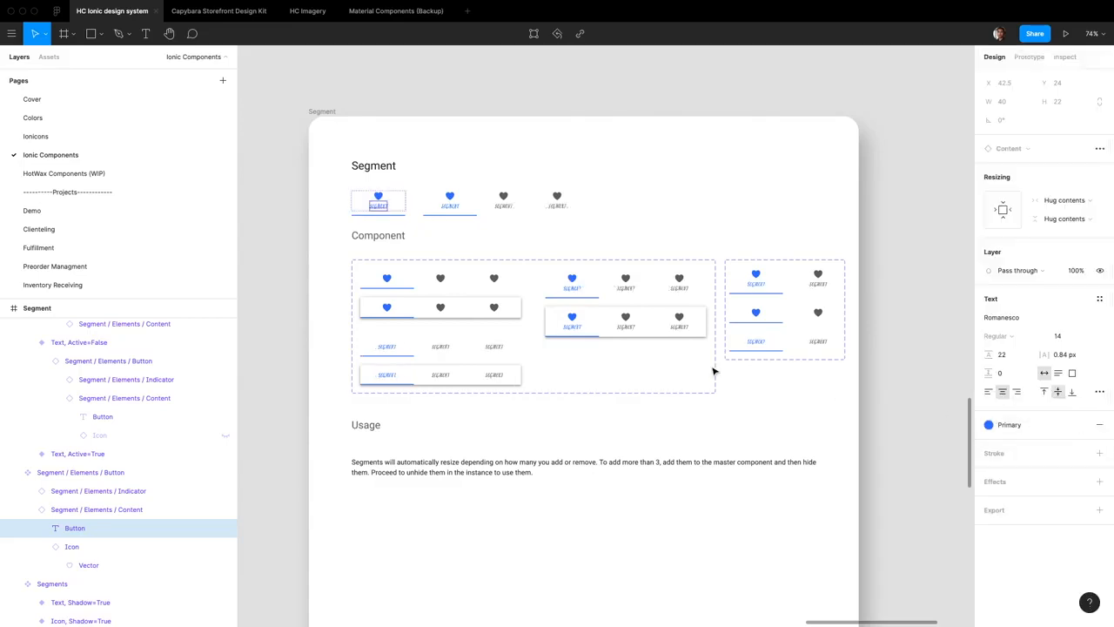
{"action": "key", "text": "super+z"}
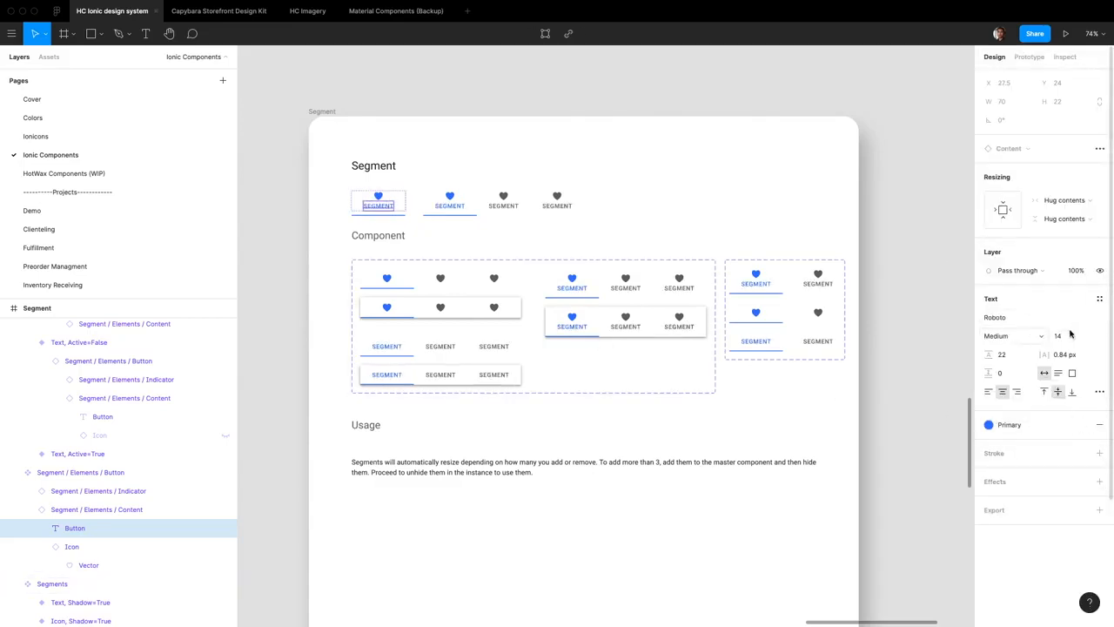
Try a font size of 64 on the base segment button's label and undo it
{"action": "left_click", "coordinate": [1093, 341]}
{"action": "left_click", "coordinate": [1083, 410]}
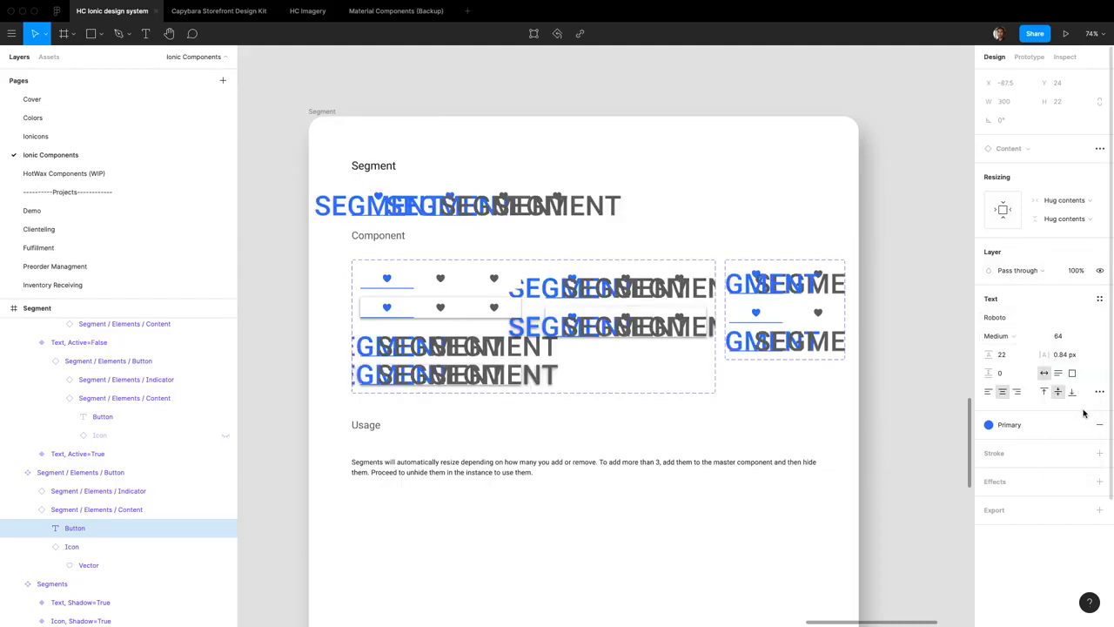
{"action": "key", "text": "super+z"}
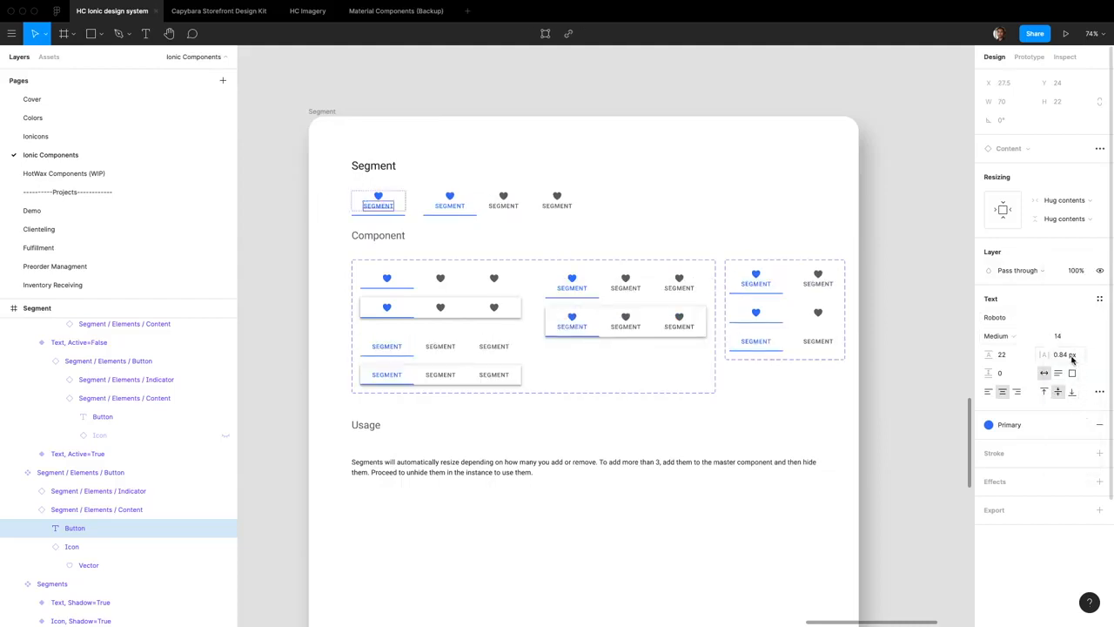
Try line heights such as 23 and 33 on the base segment button's label, restore the original line height, and deselect it
{"action": "left_click", "coordinate": [1015, 358]}
{"action": "key", "text": "Up"}
{"action": "key", "text": "Up"}
{"action": "key", "text": "Up"}
{"action": "key", "text": "Up"}
{"action": "key", "text": "Up"}
{"action": "key", "text": "Up"}
{"action": "key", "text": "Up"}
{"action": "key", "text": "Up"}
{"action": "key", "text": "Up"}
{"action": "key", "text": "Up"}
{"action": "key", "text": "Up"}
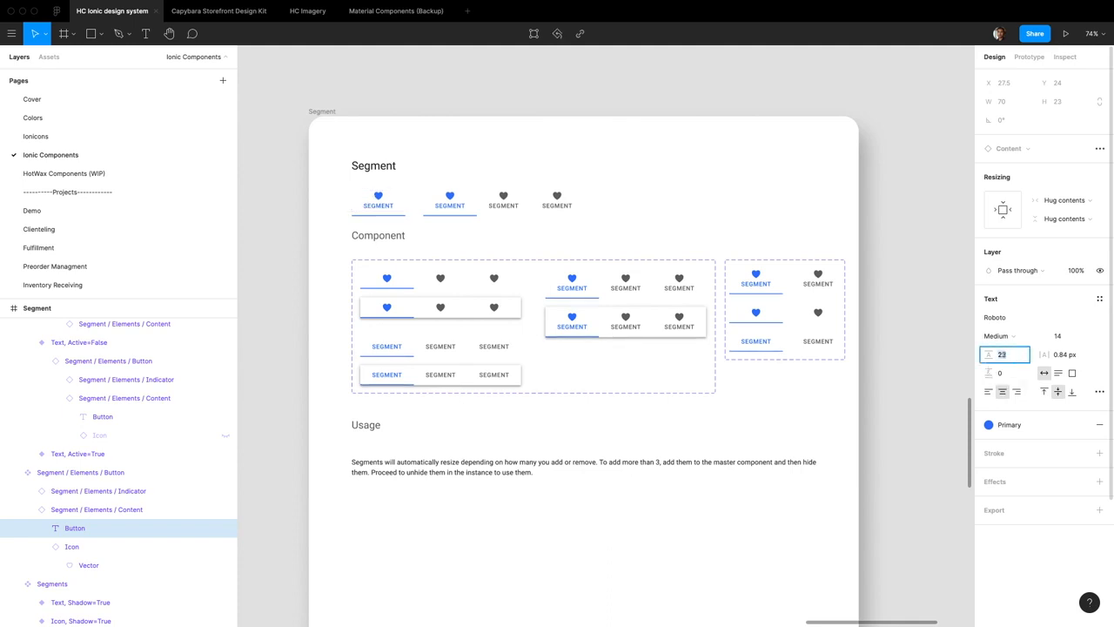
{"action": "key", "text": "Down"}
{"action": "key", "text": "Down"}
{"action": "key", "text": "Down"}
{"action": "key", "text": "Down"}
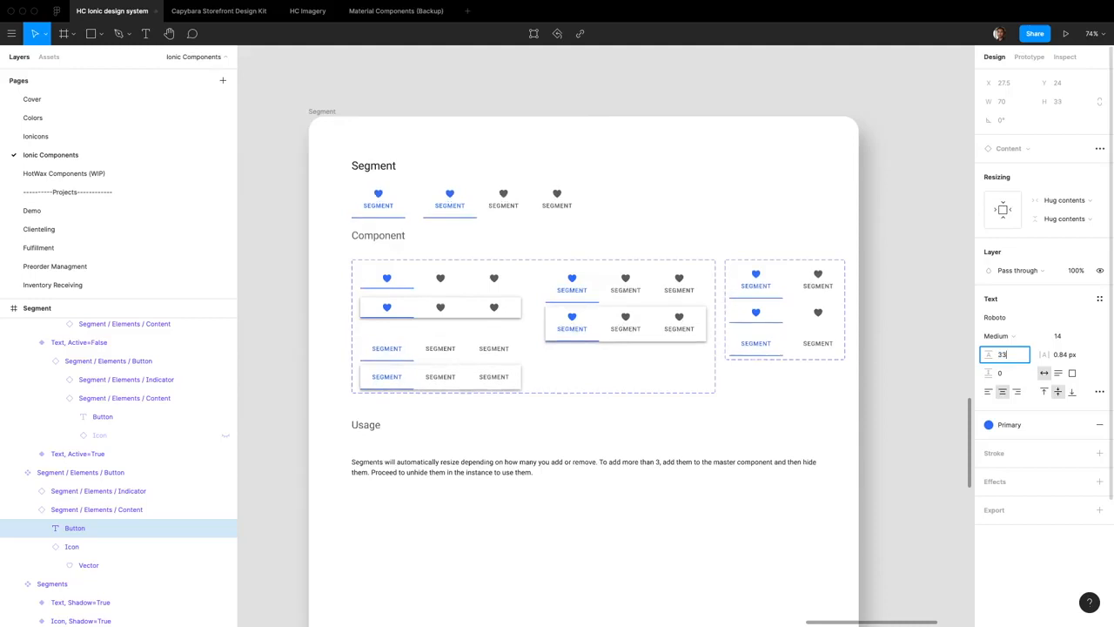
{"action": "key", "text": "Up"}
{"action": "left_click", "coordinate": [955, 370]}
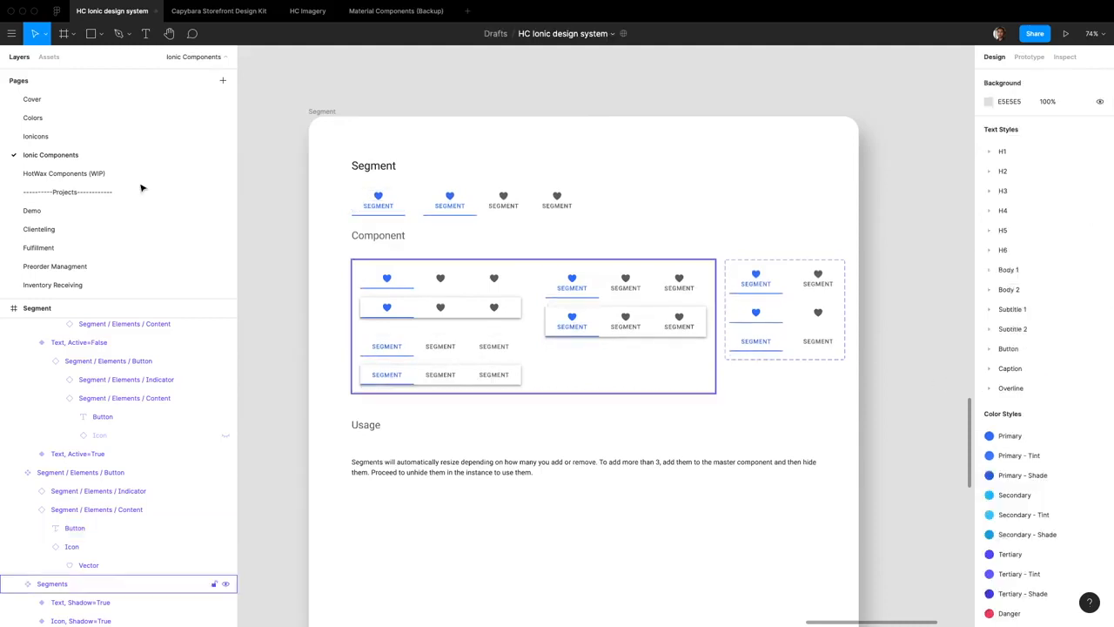